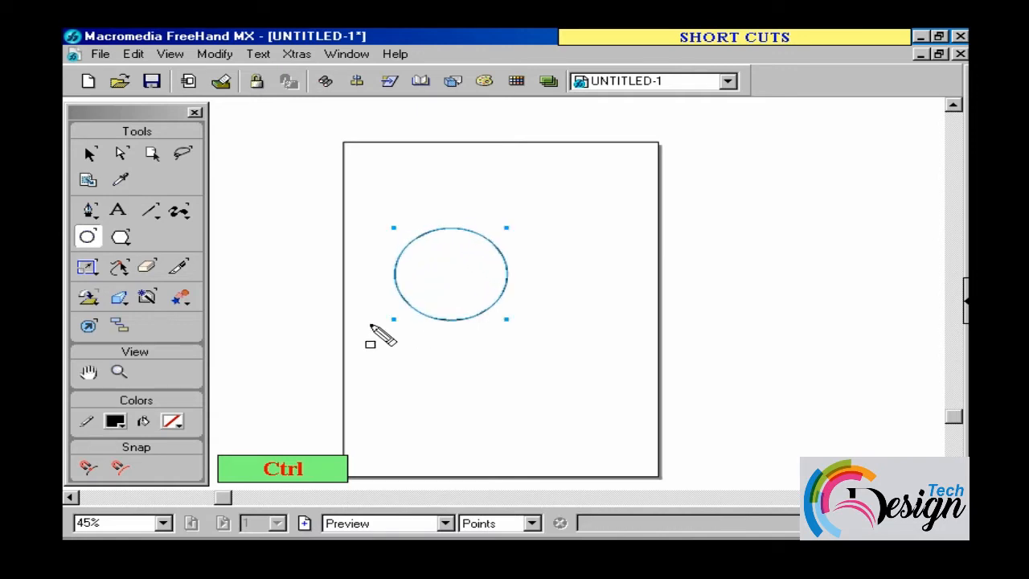
Step: Move the existing ellipse slightly up and to the left on the page
{"action": "mouse_move", "coordinate": [353, 335]}
{"action": "left_mouse_down"}
{"action": "mouse_move", "coordinate": [349, 365]}
{"action": "mouse_move", "coordinate": [294, 434]}
{"action": "mouse_move", "coordinate": [294, 449]}
{"action": "left_mouse_up"}
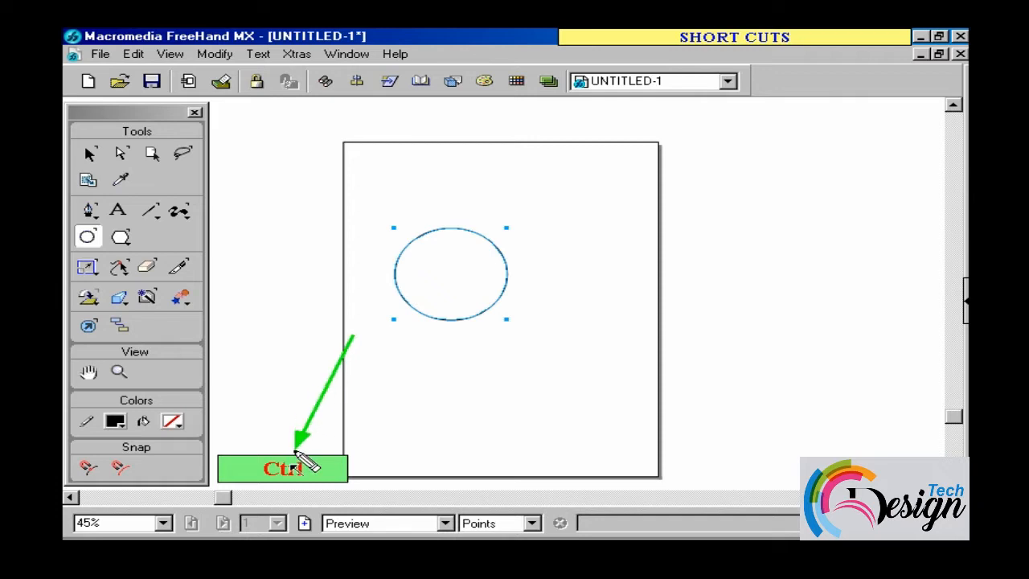
{"action": "key", "text": "Escape"}
{"action": "mouse_move", "coordinate": [420, 319]}
{"action": "left_mouse_down"}
{"action": "mouse_move", "coordinate": [482, 345]}
{"action": "mouse_move", "coordinate": [422, 301]}
{"action": "left_mouse_up"}
Step: Draw two smaller ellipses one above the other to the right of the large ellipse, adjusting their placement
{"action": "left_click_drag", "start_coordinate": [492, 190], "coordinate": [592, 293]}
{"action": "key", "text": "ctrl"}
{"action": "key", "text": "ctrl"}
{"action": "left_click_drag", "start_coordinate": [589, 295], "coordinate": [575, 319]}
Step: Draw a horizontal line above the large ellipse and move it about 400 points down, below that ellipse
{"action": "left_click", "coordinate": [148, 209]}
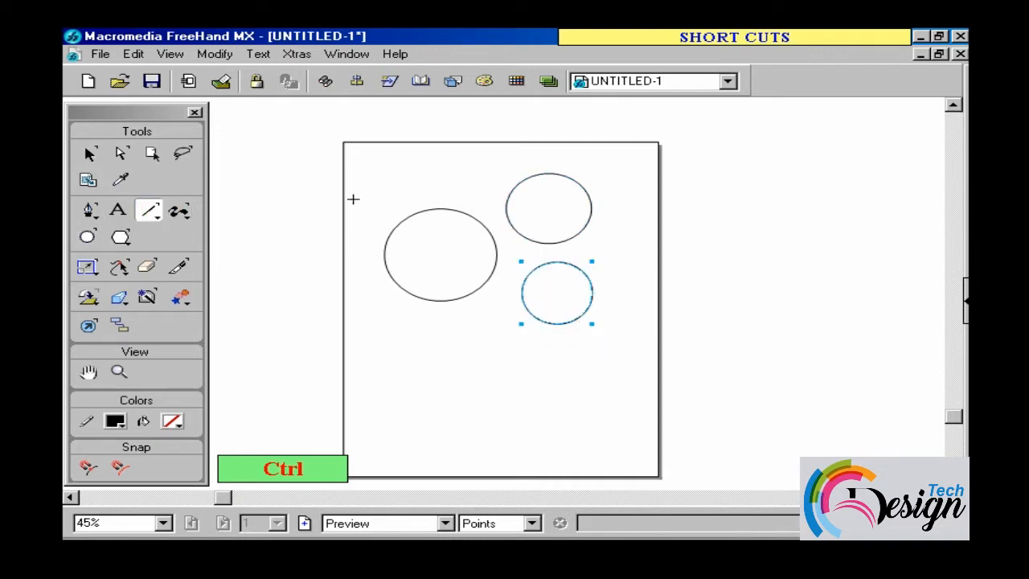
{"action": "left_click_drag", "start_coordinate": [372, 177], "coordinate": [471, 349]}
{"action": "key", "text": "ctrl"}
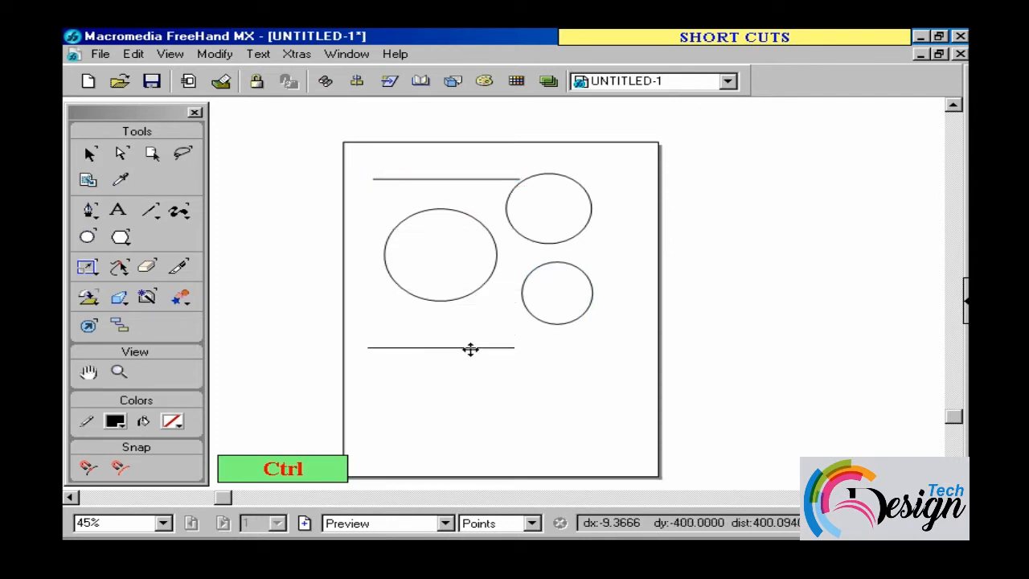
{"action": "key", "text": "ctrl"}
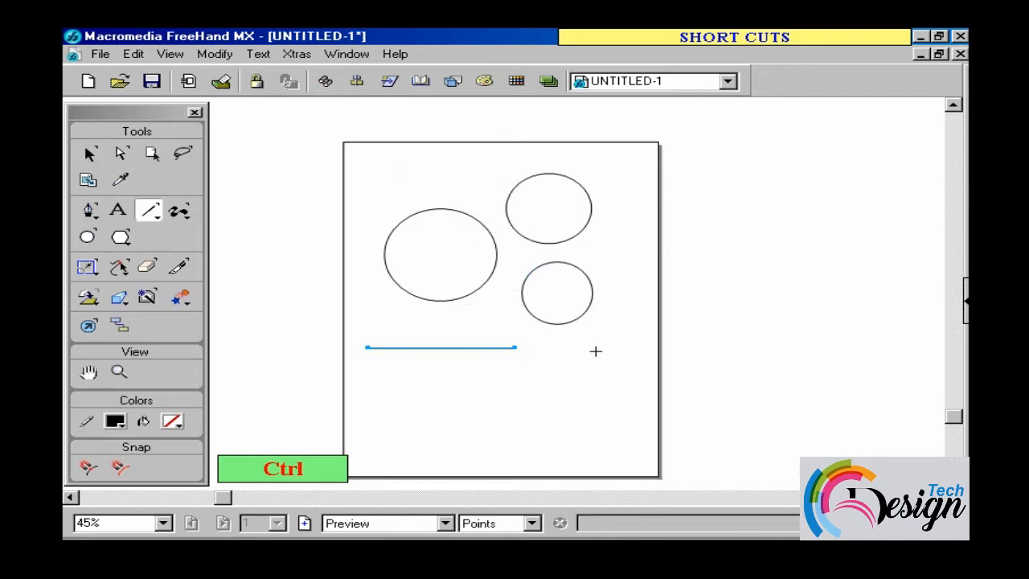
Step: Shift the horizontal line slightly right and up beneath the large ellipse
{"action": "key", "text": "ctrl"}
{"action": "key", "text": "ctrl"}
{"action": "key", "text": "ctrl"}
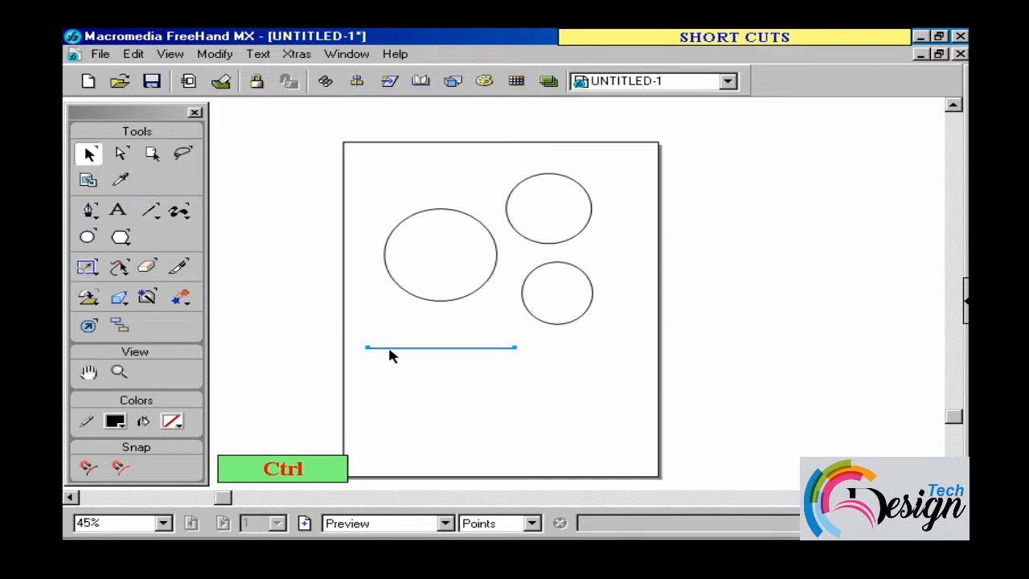
{"action": "left_click_drag", "start_coordinate": [389, 346], "coordinate": [413, 341]}
{"action": "key", "text": "ctrl"}
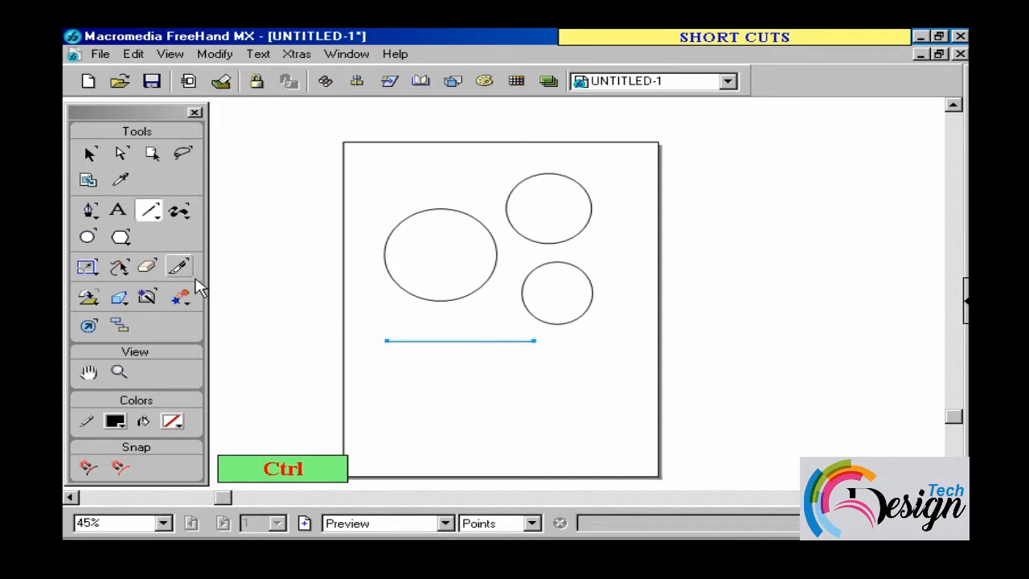
Step: Draw a small five-pointed star below the line and move it to the page's right edge beside the two smaller ellipses
{"action": "left_click", "coordinate": [120, 237]}
{"action": "left_click_drag", "start_coordinate": [499, 367], "coordinate": [531, 399]}
{"action": "key", "text": "ctrl"}
{"action": "left_click_drag", "start_coordinate": [528, 351], "coordinate": [659, 240]}
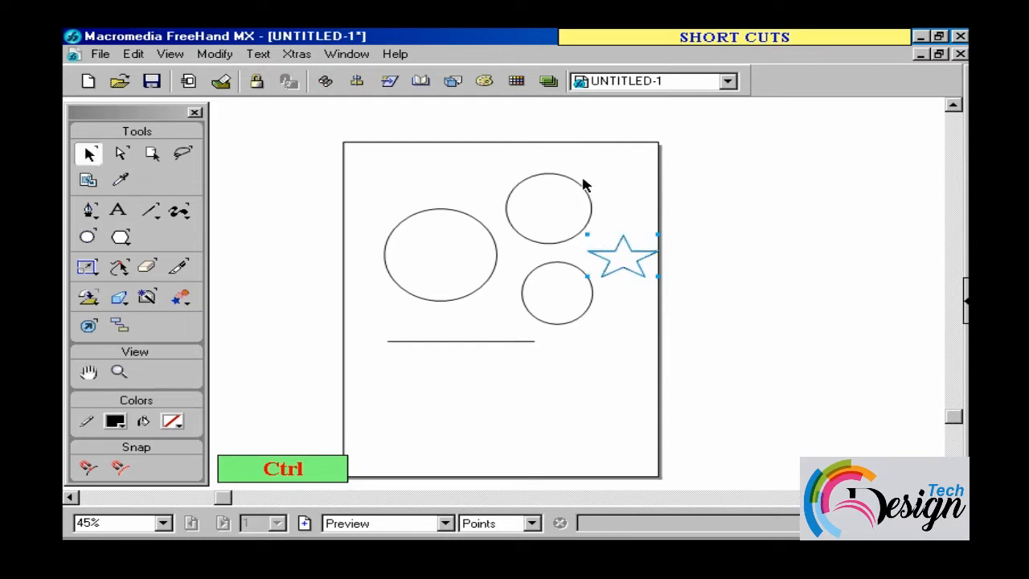
Step: Select the upper small ellipse and shrink it from its upper-right corner
{"action": "left_click", "coordinate": [580, 185], "text": "ctrl"}
{"action": "left_click_drag", "start_coordinate": [591, 173], "coordinate": [572, 200]}
{"action": "left_click", "coordinate": [89, 155]}
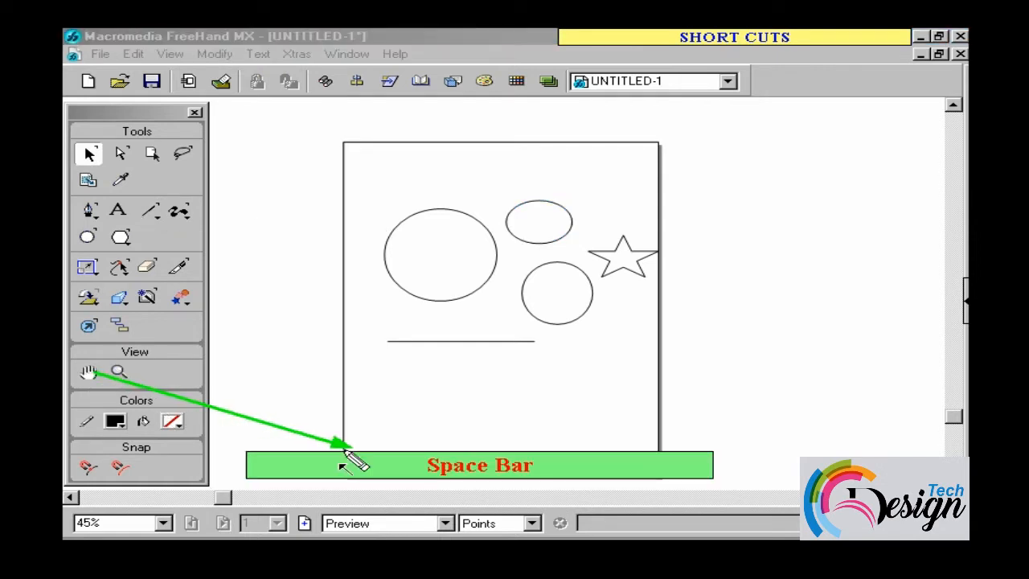
Step: Move the horizontal line up closer to the large ellipse and shift the large ellipse slightly left
{"action": "left_click", "coordinate": [429, 373]}
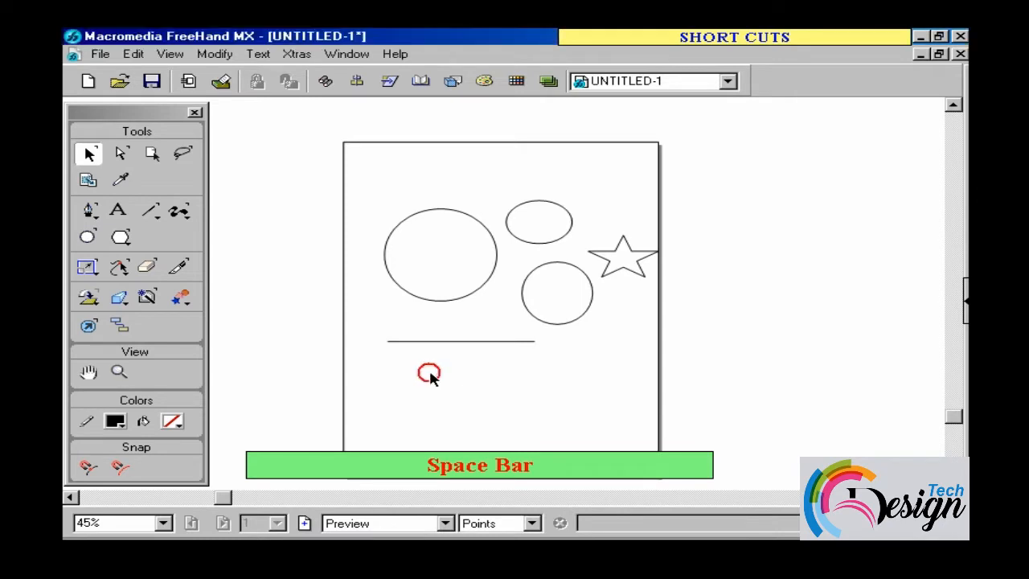
{"action": "key", "text": "space"}
{"action": "mouse_move", "coordinate": [452, 375]}
{"action": "left_mouse_down"}
{"action": "mouse_move", "coordinate": [459, 402]}
{"action": "mouse_move", "coordinate": [443, 364]}
{"action": "mouse_move", "coordinate": [439, 284]}
{"action": "mouse_move", "coordinate": [449, 345]}
{"action": "mouse_move", "coordinate": [430, 336]}
{"action": "left_mouse_up"}
{"action": "key", "text": "space"}
{"action": "left_click_drag", "start_coordinate": [448, 262], "coordinate": [501, 287]}
{"action": "key", "text": "space"}
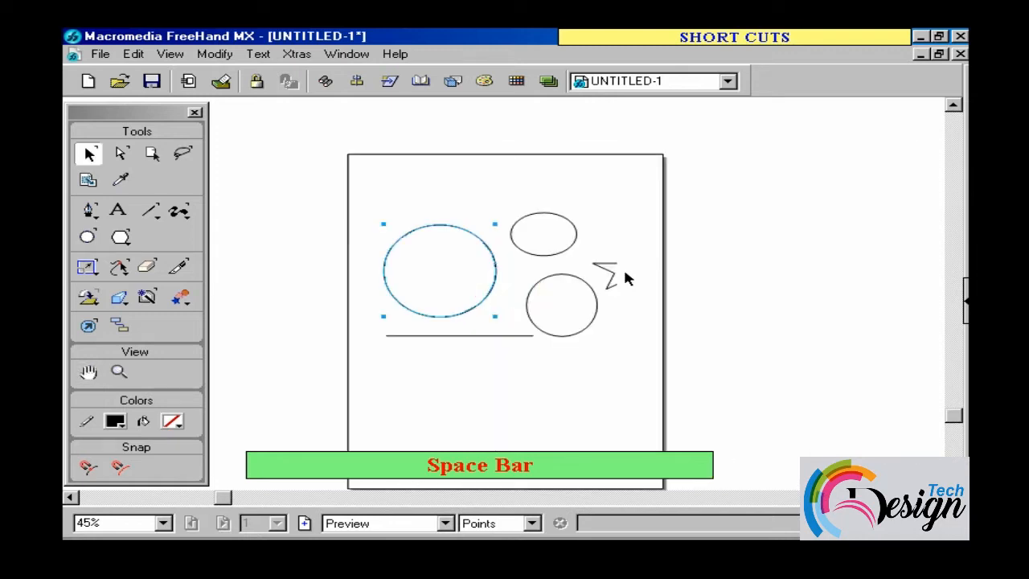
Step: Enlarge the upper small ellipse from its corner so that it is wider than the circle below it
{"action": "left_click", "coordinate": [617, 273]}
{"action": "left_click_drag", "start_coordinate": [576, 246], "coordinate": [488, 270]}
{"action": "key", "text": "space"}
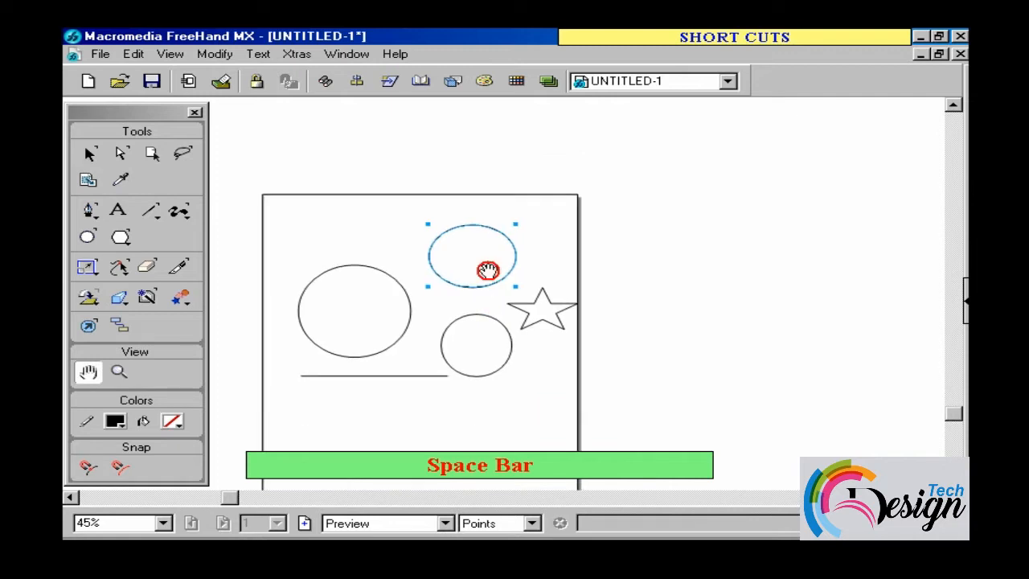
{"action": "key", "text": "space"}
{"action": "left_click_drag", "start_coordinate": [327, 285], "coordinate": [438, 285]}
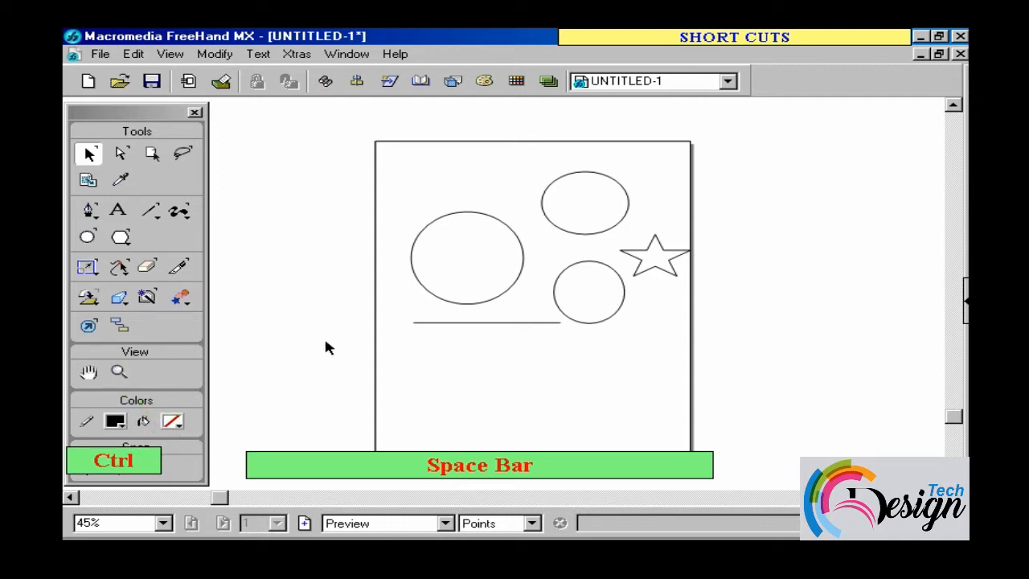
Step: Magnify the large ellipse in successive stages up to 800%
{"action": "key", "text": "ctrl+space"}
{"action": "key", "text": "ctrl+space"}
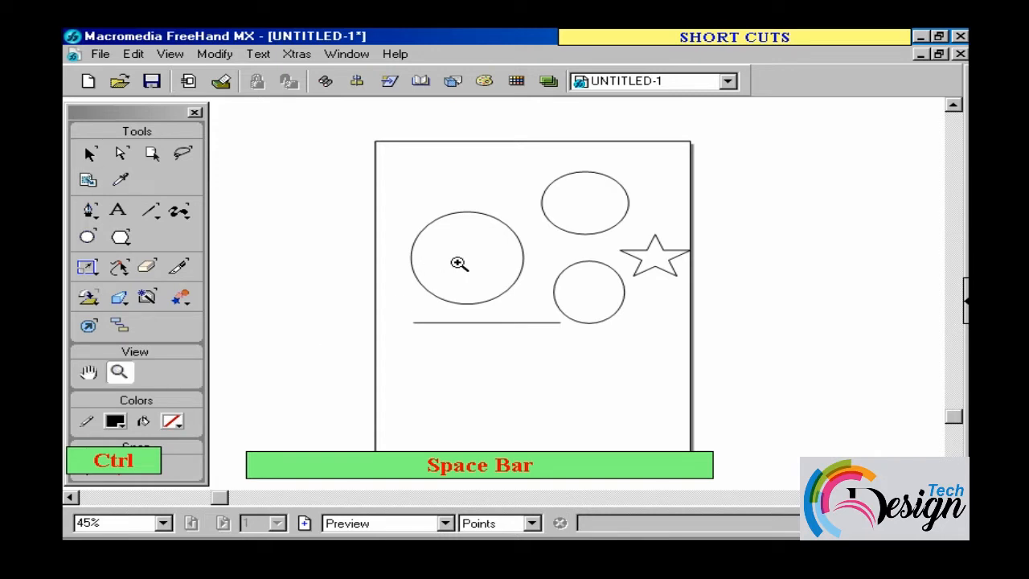
{"action": "left_click", "coordinate": [459, 264]}
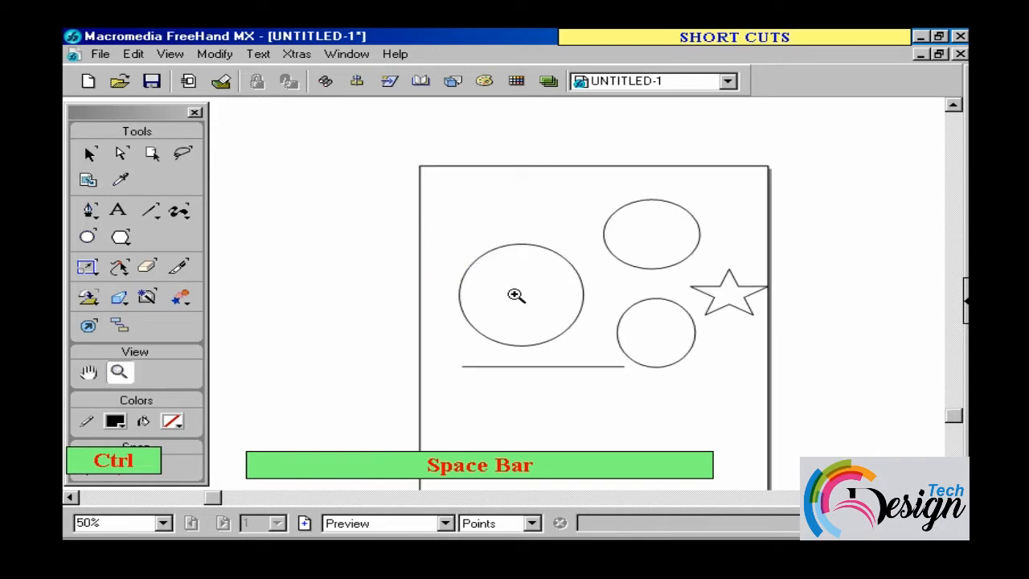
{"action": "left_click", "coordinate": [516, 295]}
{"action": "key", "text": "ctrl+space"}
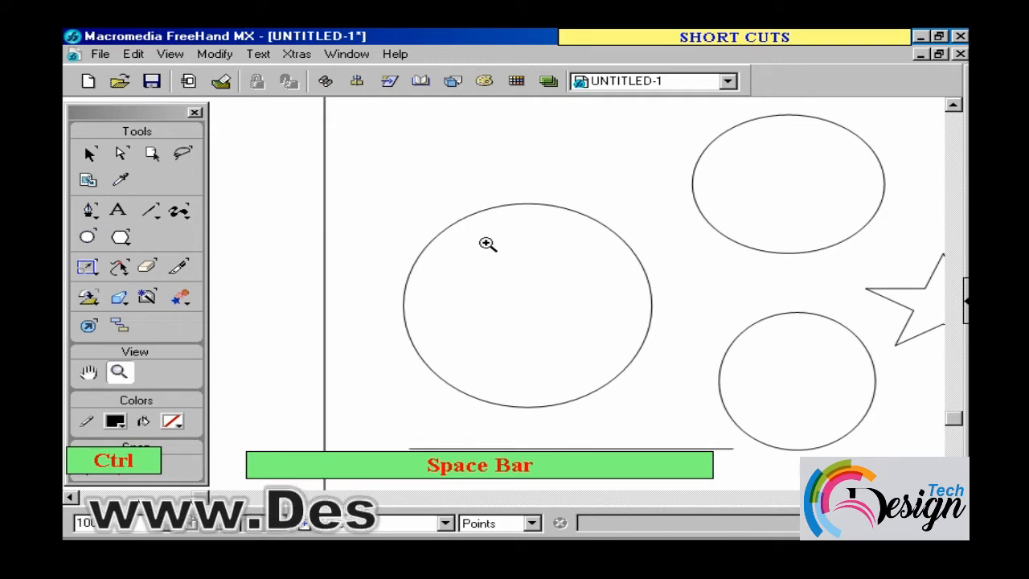
{"action": "left_click", "coordinate": [487, 244]}
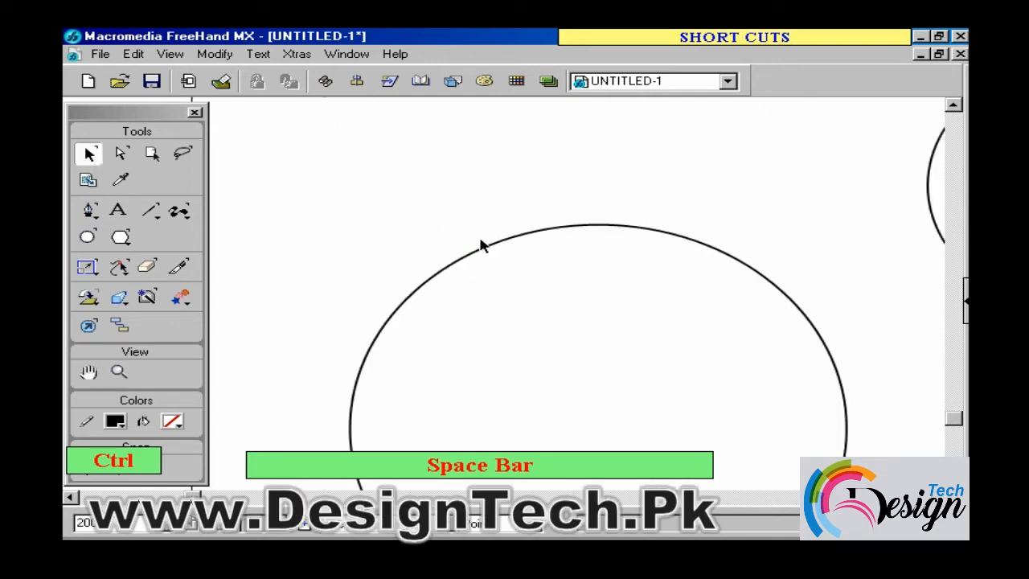
{"action": "key", "text": "ctrl+space"}
{"action": "left_click", "coordinate": [603, 358]}
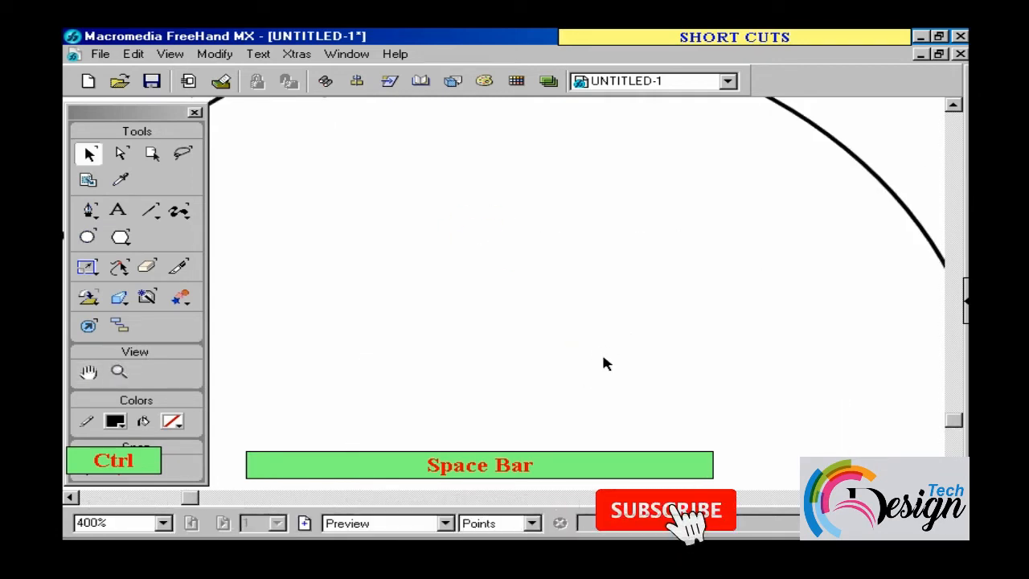
{"action": "key", "text": "ctrl+space"}
{"action": "left_click", "coordinate": [604, 360]}
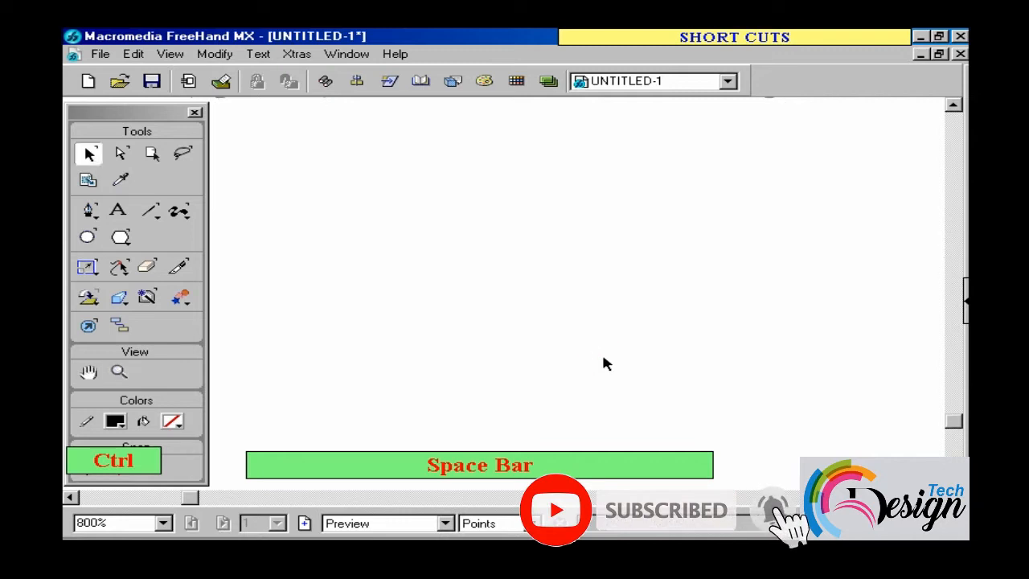
Step: Zoom out in successive stages to 6% so that the whole page shows on the pasteboard
{"action": "left_click", "coordinate": [471, 334]}
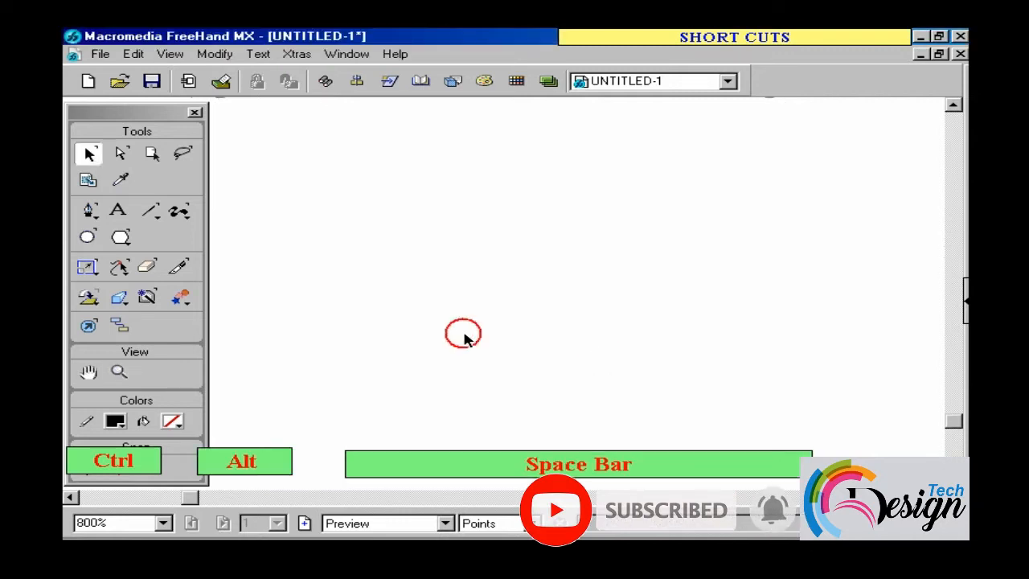
{"action": "key", "text": "ctrl+alt+space"}
{"action": "left_click", "coordinate": [472, 336]}
{"action": "left_click", "coordinate": [477, 338]}
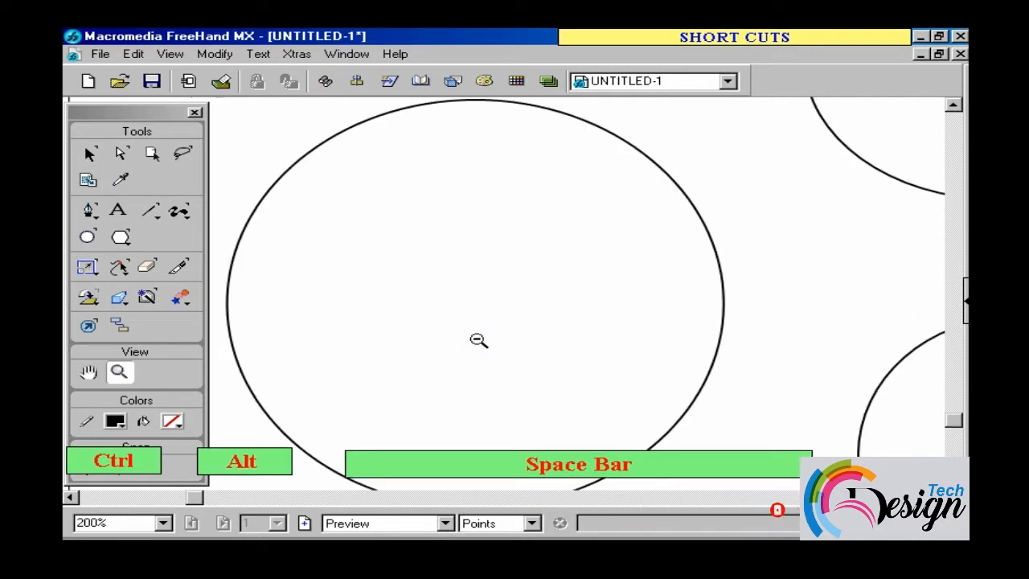
{"action": "left_click", "coordinate": [477, 338]}
{"action": "left_click", "coordinate": [477, 339]}
{"action": "left_click", "coordinate": [478, 338]}
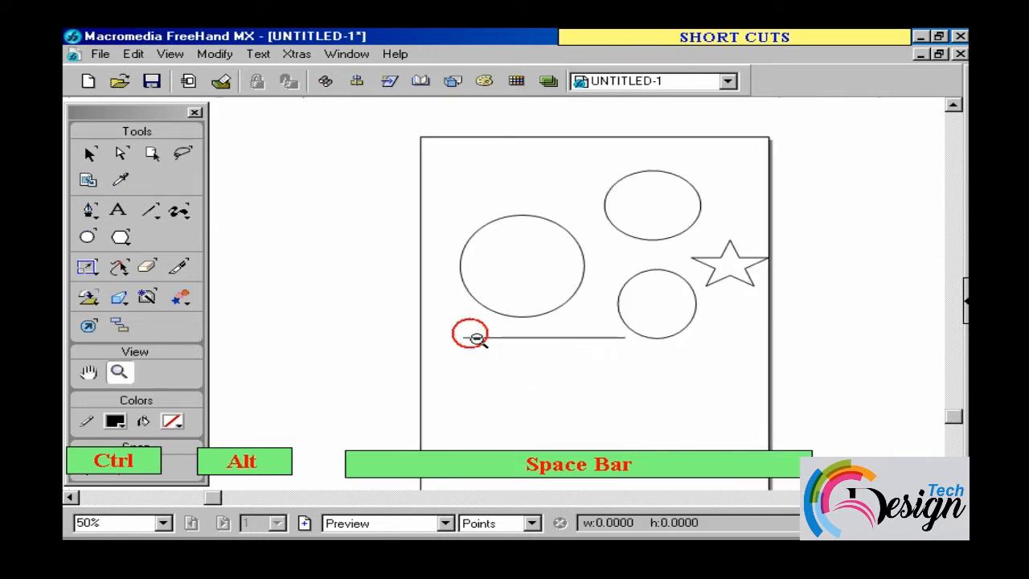
{"action": "left_click", "coordinate": [478, 338]}
{"action": "left_click", "coordinate": [557, 266]}
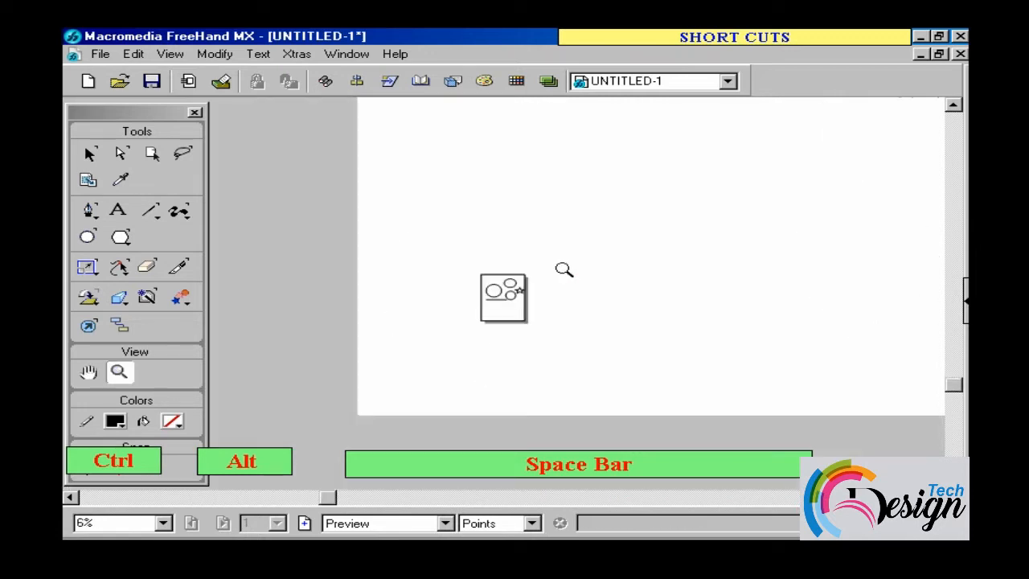
Step: Zoom back in on the shapes on the page to 100%
{"action": "left_click", "coordinate": [507, 303]}
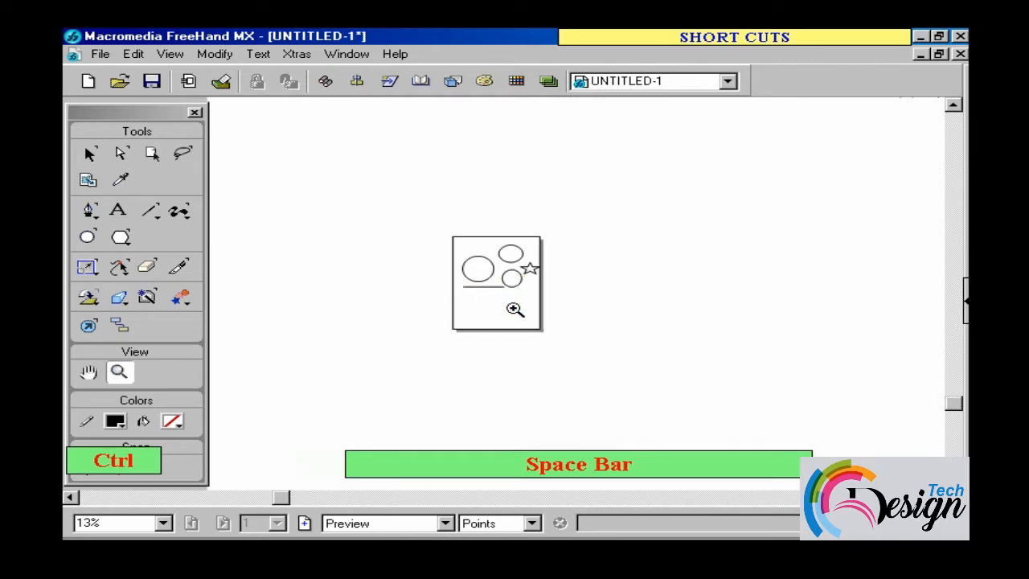
{"action": "left_click", "coordinate": [514, 307]}
{"action": "left_click", "coordinate": [515, 250]}
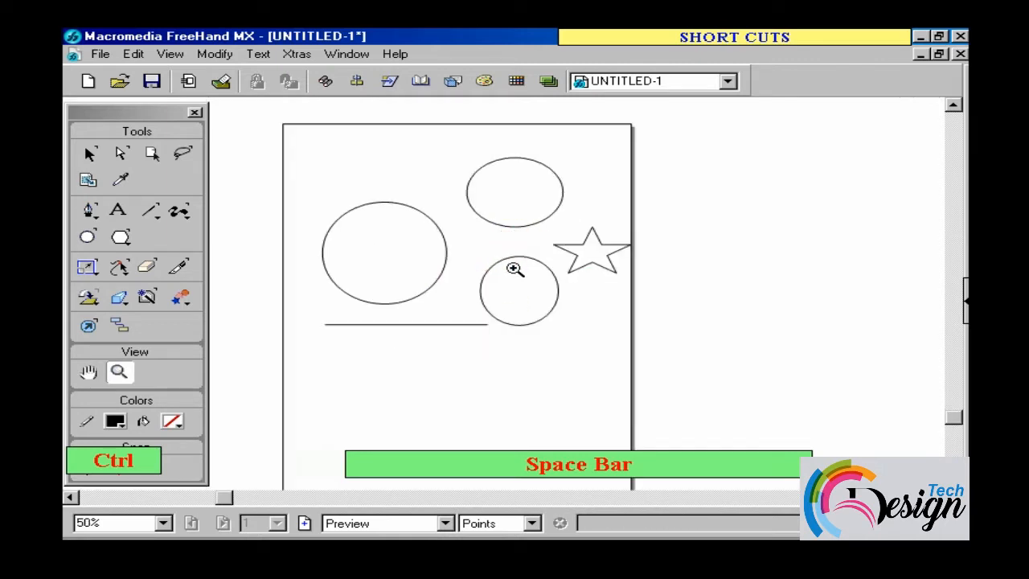
{"action": "left_click", "coordinate": [515, 270]}
Step: Alternate between zooming out and magnifying chosen areas around the shapes, ending at 50%
{"action": "key", "text": "alt"}
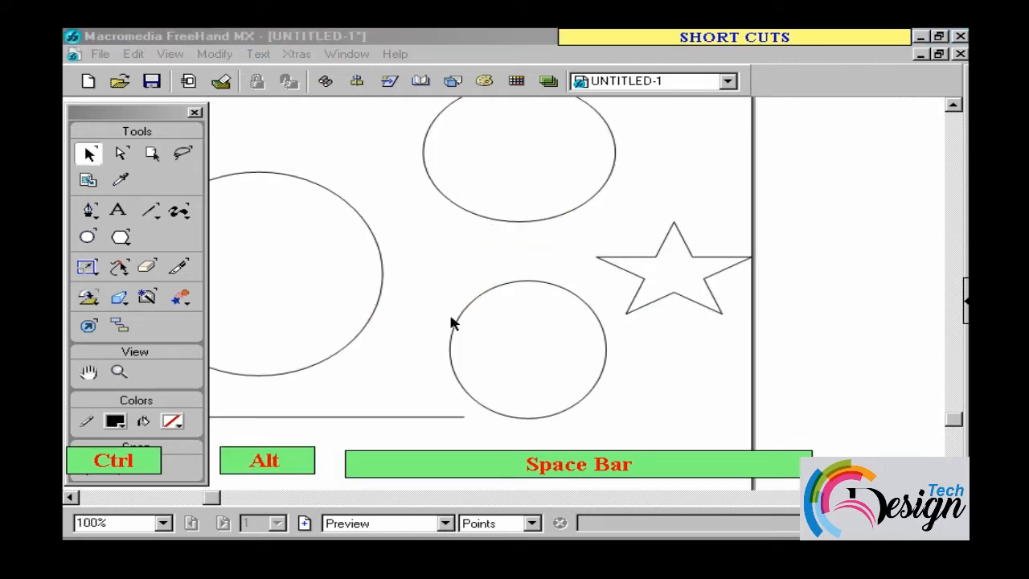
{"action": "left_click", "coordinate": [447, 297], "text": "ctrl+alt"}
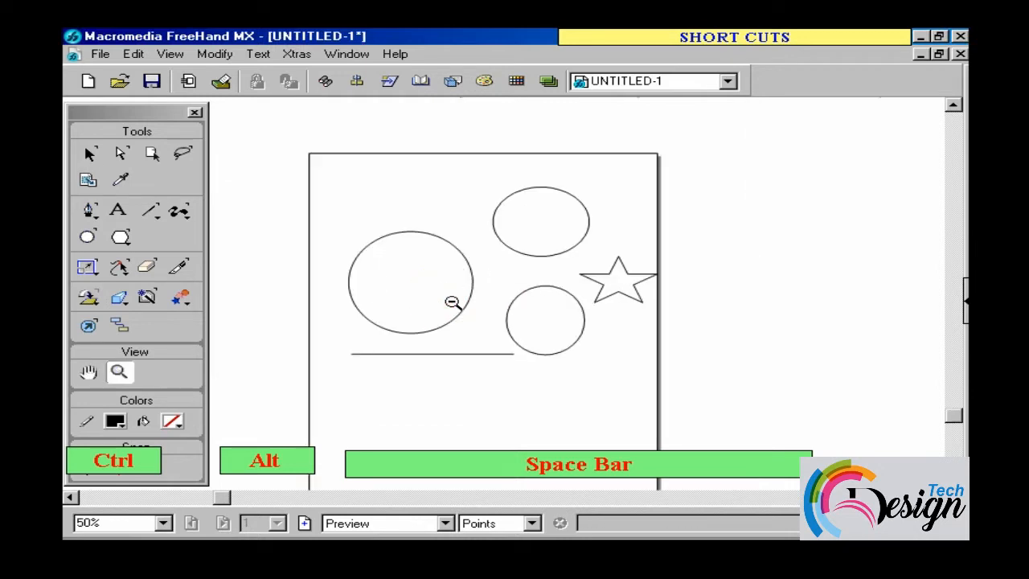
{"action": "left_click", "coordinate": [453, 301], "text": "ctrl+alt"}
{"action": "left_click_drag", "start_coordinate": [492, 254], "coordinate": [603, 328]}
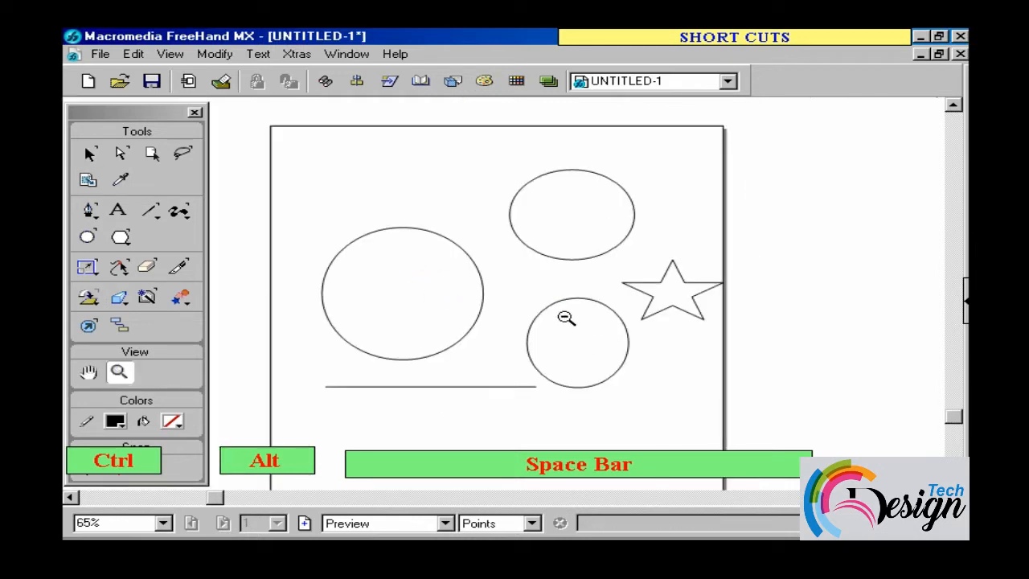
{"action": "left_click", "coordinate": [565, 317], "text": "ctrl+alt"}
{"action": "left_click_drag", "start_coordinate": [386, 225], "coordinate": [591, 248]}
{"action": "left_click", "coordinate": [535, 319], "text": "ctrl+alt"}
{"action": "left_click", "coordinate": [536, 319], "text": "ctrl+alt"}
Step: Pan the page until the star and the empty pasteboard beside the page's right edge are in view
{"action": "key", "text": "space"}
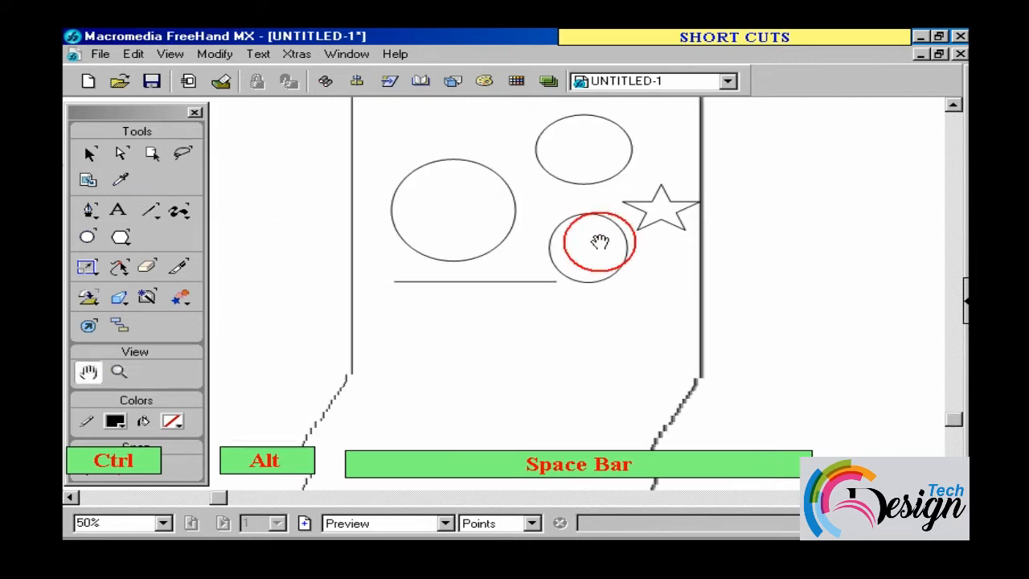
{"action": "left_click_drag", "start_coordinate": [556, 323], "coordinate": [491, 324]}
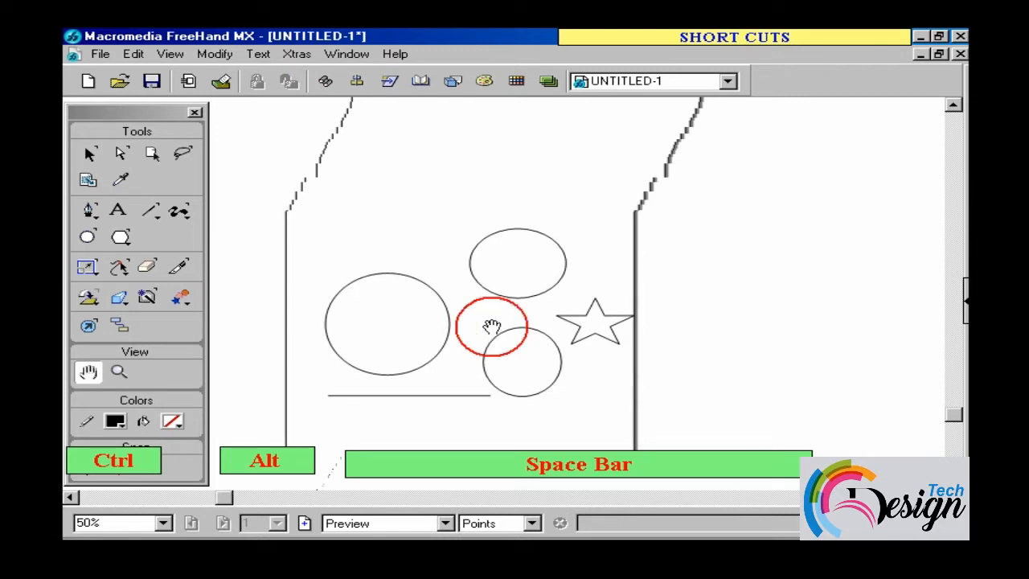
{"action": "left_click_drag", "start_coordinate": [406, 285], "coordinate": [250, 269]}
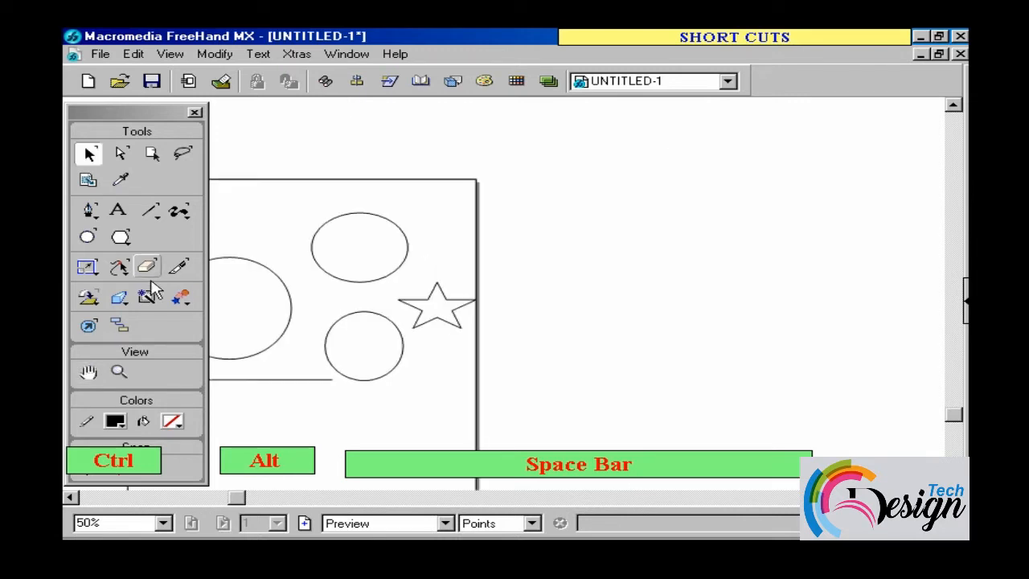
{"action": "left_click", "coordinate": [121, 237]}
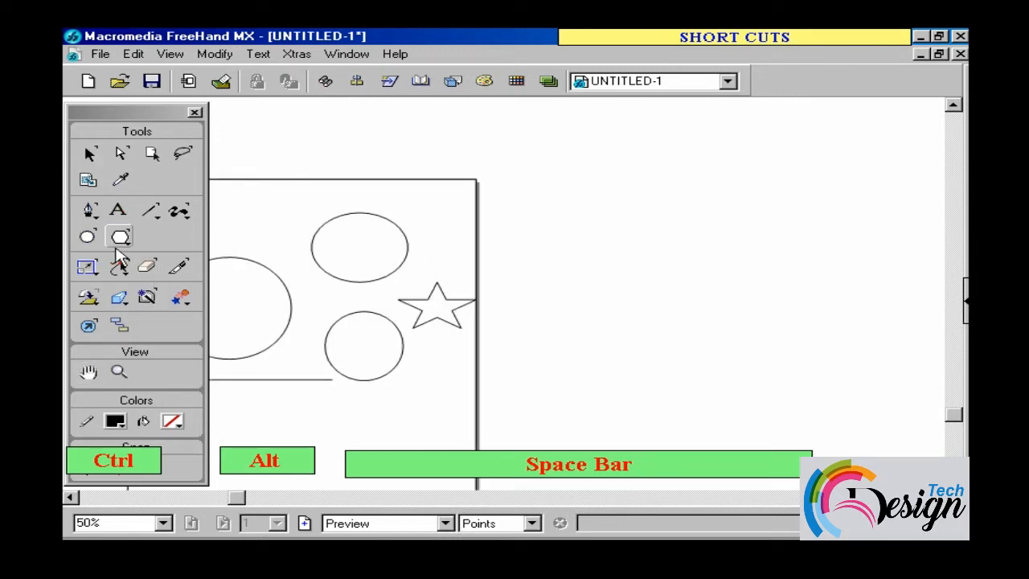
{"action": "left_click", "coordinate": [118, 211]}
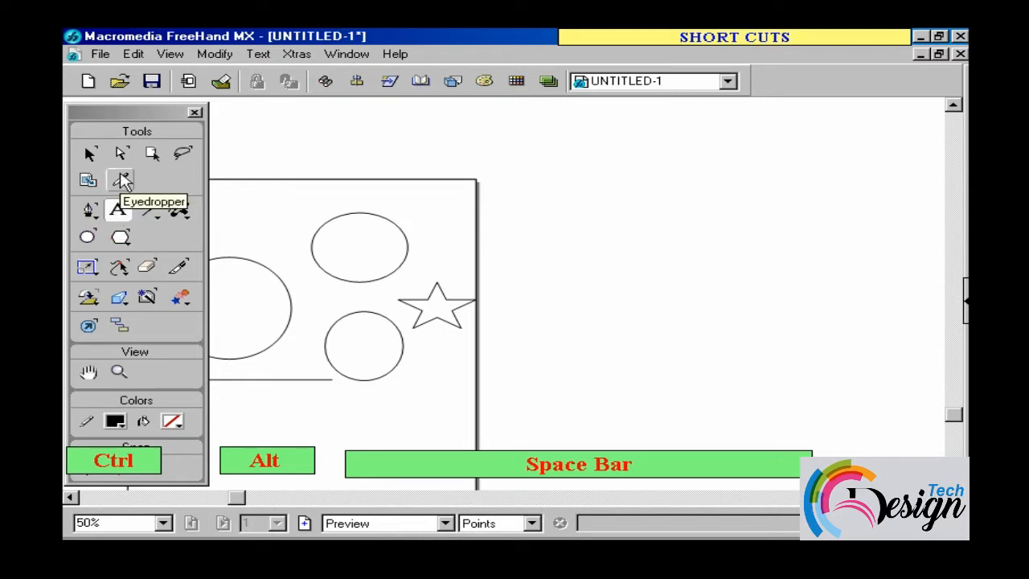
{"action": "left_click", "coordinate": [122, 152]}
Step: Draw a small ellipse at the upper left of the upper ellipse and move it across to the page's right edge
{"action": "left_click", "coordinate": [88, 236]}
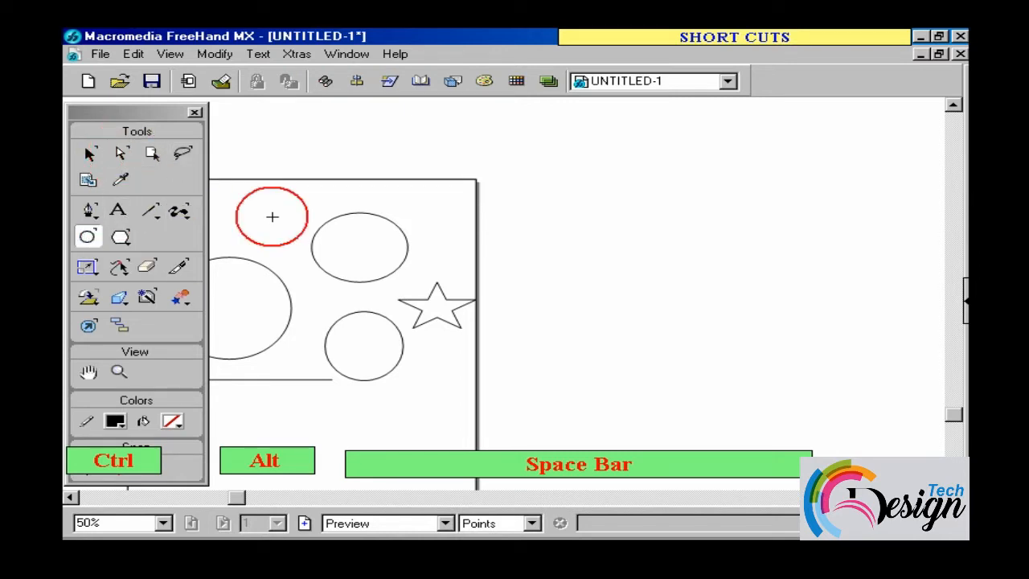
{"action": "mouse_move", "coordinate": [277, 199]}
{"action": "left_mouse_down"}
{"action": "mouse_move", "coordinate": [316, 244]}
{"action": "mouse_move", "coordinate": [348, 258]}
{"action": "left_mouse_up"}
{"action": "key", "text": "ctrl"}
{"action": "left_click_drag", "start_coordinate": [334, 204], "coordinate": [494, 185]}
{"action": "key", "text": "ctrl"}
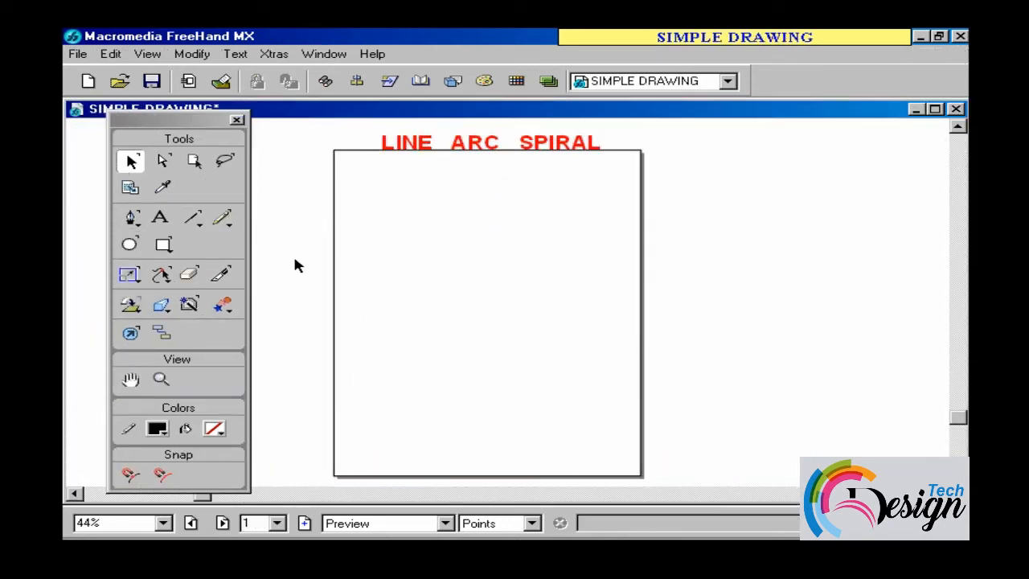
Step: Draw a horizontal line near the upper-left corner of the page in the SIMPLE DRAWING document
{"action": "left_click", "coordinate": [191, 221]}
{"action": "left_click_drag", "start_coordinate": [361, 204], "coordinate": [488, 204]}
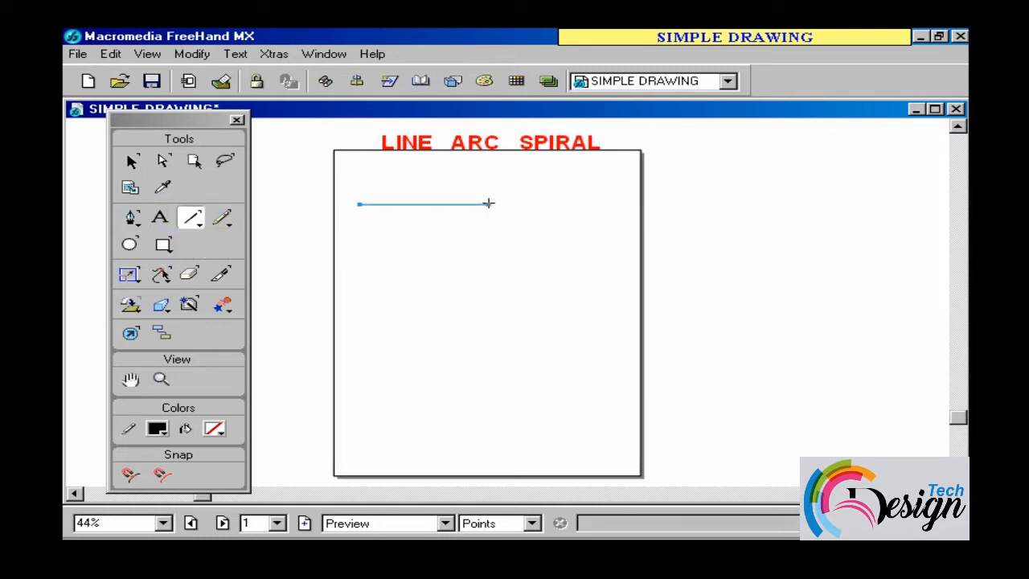
Step: Draw four more straight lines around the horizontal one: three short slanted lines and a long, nearly horizontal line beneath them
{"action": "left_click_drag", "start_coordinate": [555, 178], "coordinate": [492, 234]}
{"action": "left_click_drag", "start_coordinate": [453, 193], "coordinate": [461, 206]}
{"action": "mouse_move", "coordinate": [391, 181]}
{"action": "left_mouse_down"}
{"action": "mouse_move", "coordinate": [361, 241]}
{"action": "mouse_move", "coordinate": [595, 233]}
{"action": "left_mouse_up"}
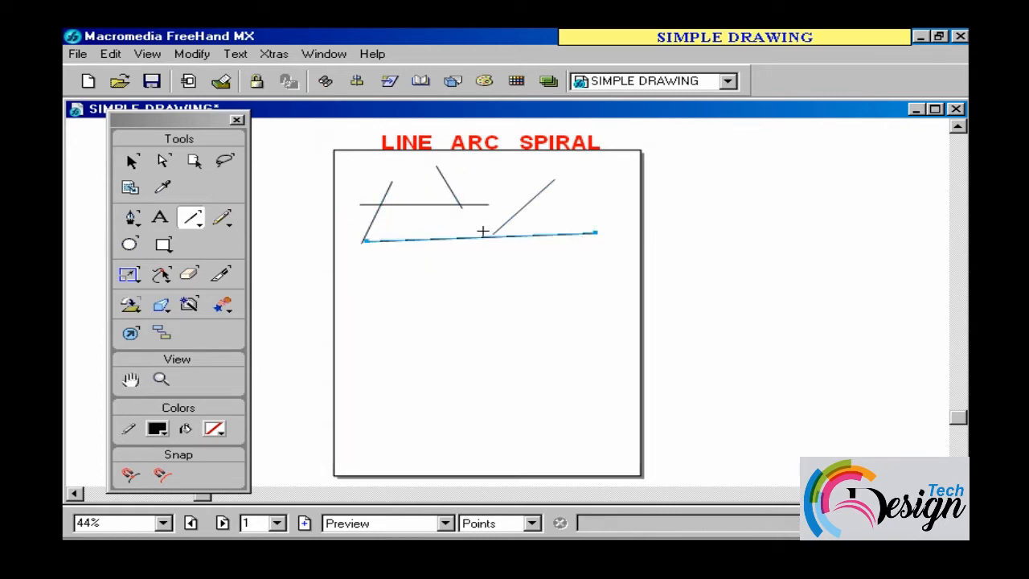
Step: Draw an open arc with the Arc tool beneath the lower end of the long line
{"action": "left_click", "coordinate": [198, 218]}
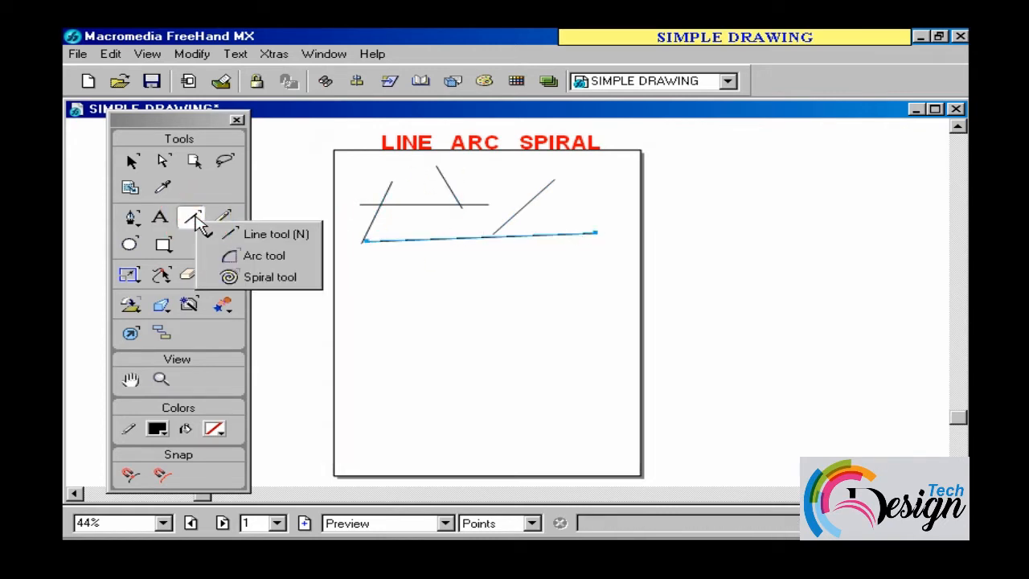
{"action": "left_click", "coordinate": [237, 258]}
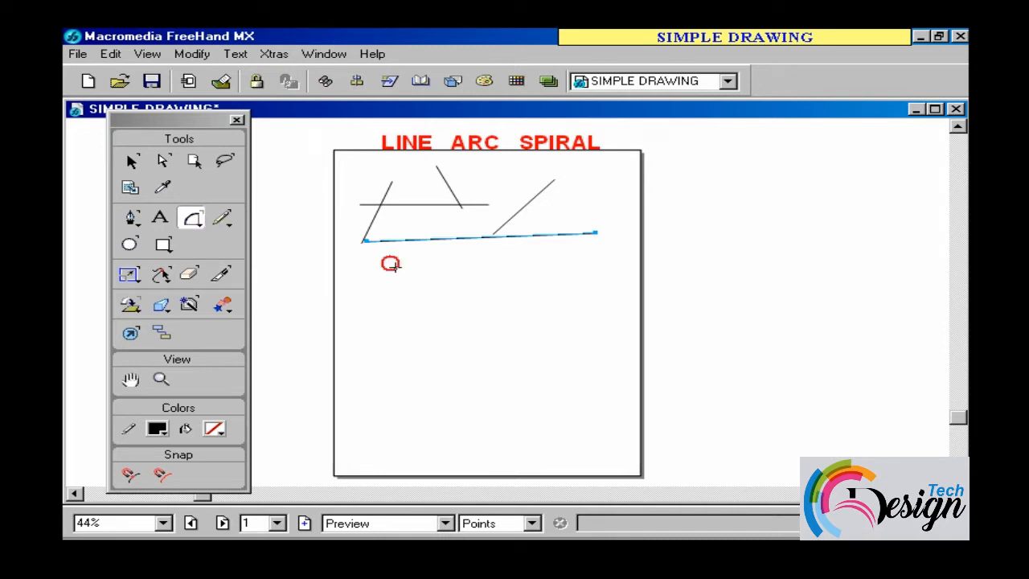
{"action": "left_click_drag", "start_coordinate": [391, 263], "coordinate": [405, 311]}
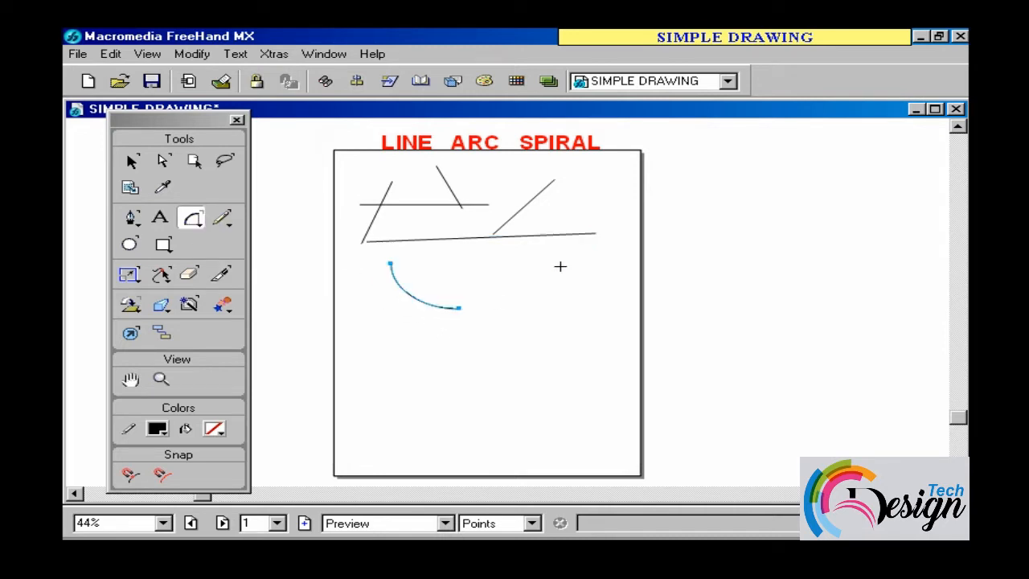
Step: Turn off the open, flipped and concave arc options, and draw two closed arcs, one on either side of the first arc
{"action": "double_click", "coordinate": [191, 218]}
{"action": "left_click", "coordinate": [471, 270]}
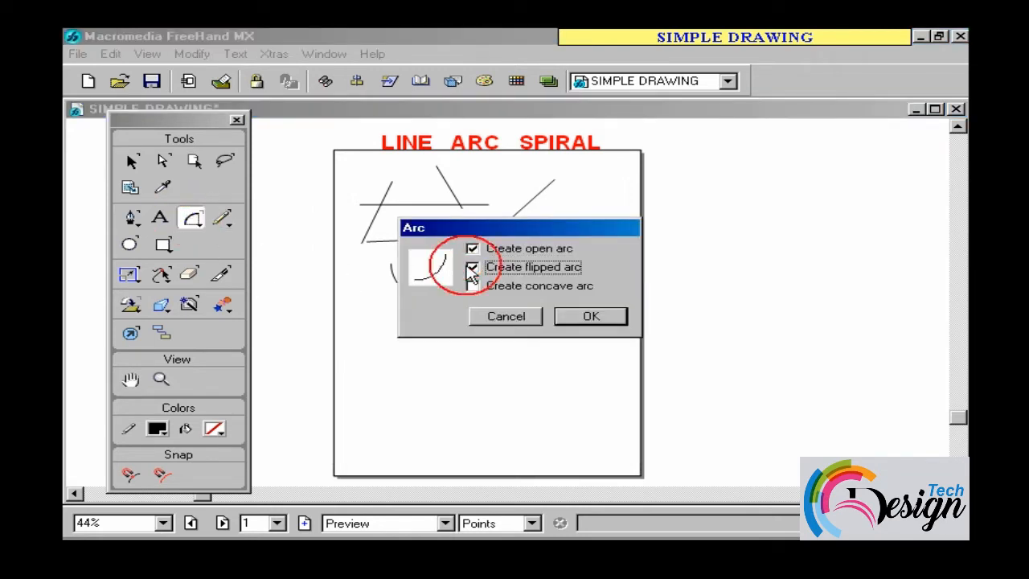
{"action": "left_click", "coordinate": [475, 288]}
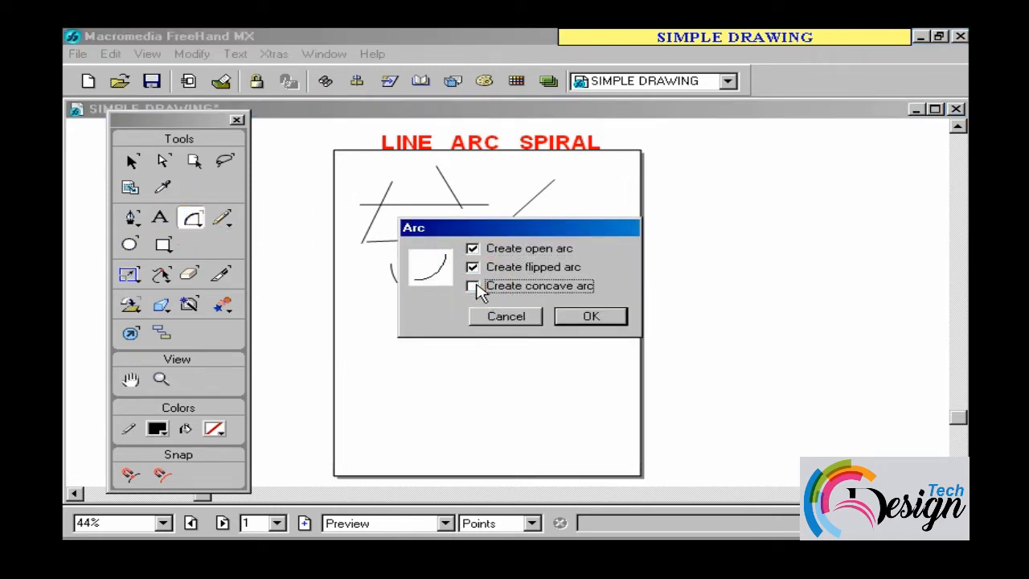
{"action": "left_click", "coordinate": [471, 268]}
{"action": "left_click", "coordinate": [471, 250]}
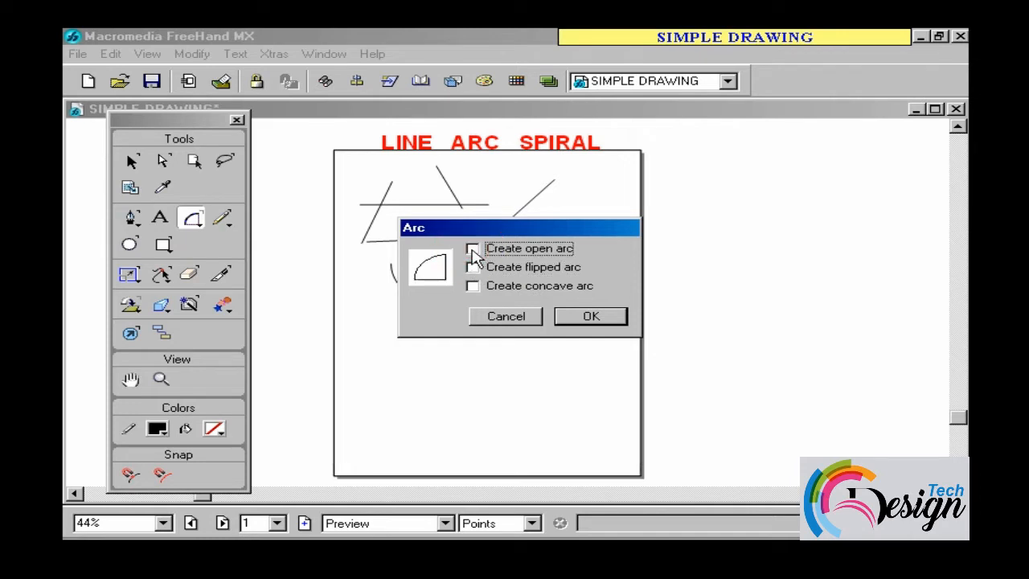
{"action": "left_click", "coordinate": [589, 317]}
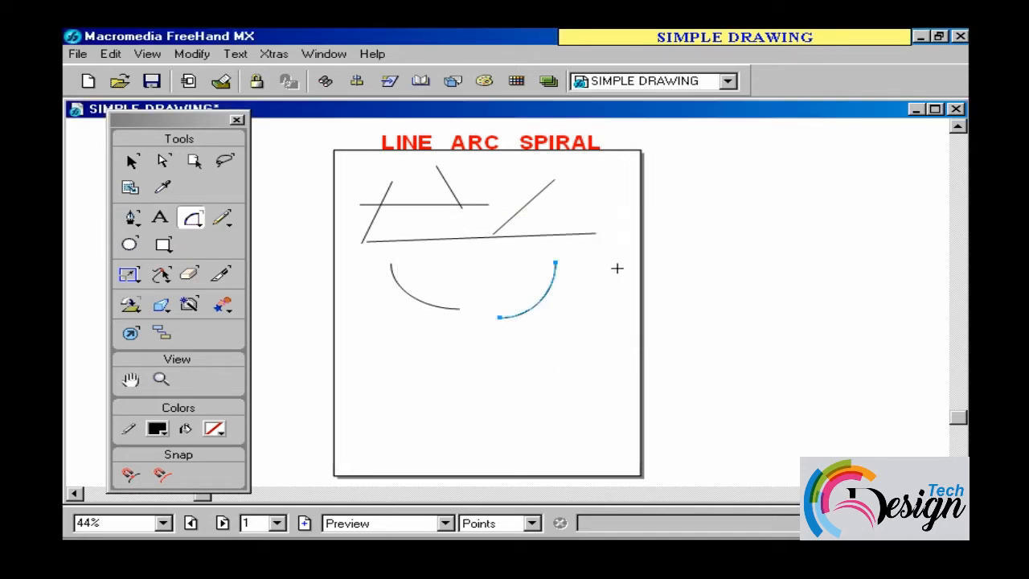
{"action": "left_click_drag", "start_coordinate": [608, 315], "coordinate": [525, 317]}
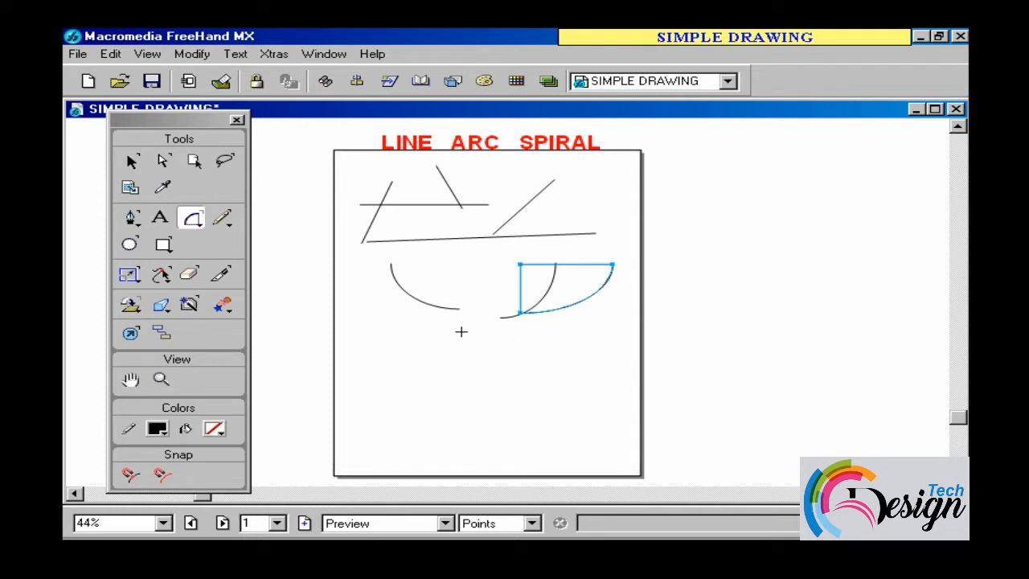
{"action": "left_click_drag", "start_coordinate": [313, 287], "coordinate": [394, 342]}
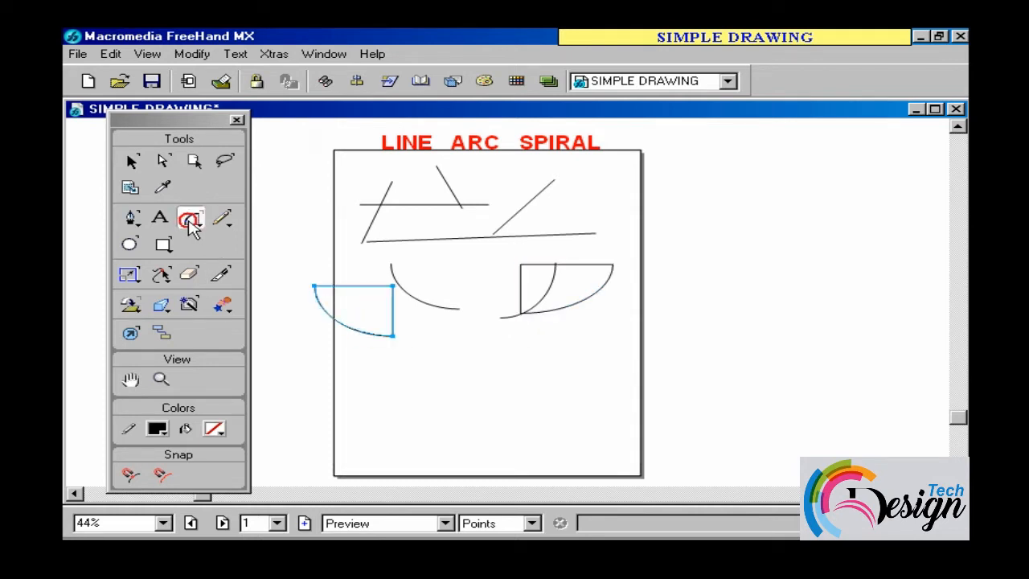
Step: Enable the concave arc option and draw a closed concave arc below the closed arc near the page's right edge
{"action": "double_click", "coordinate": [192, 220]}
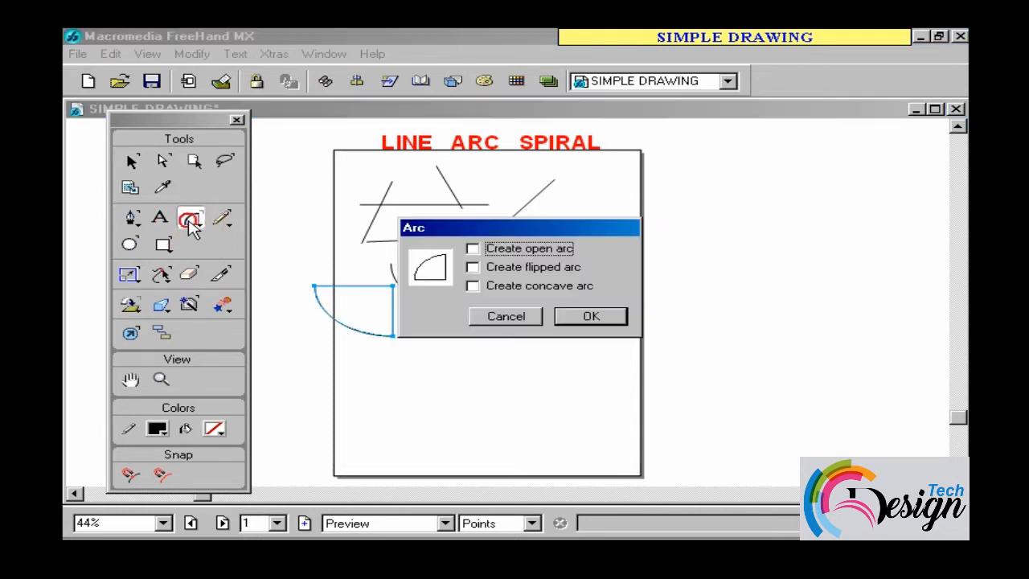
{"action": "left_click", "coordinate": [480, 287]}
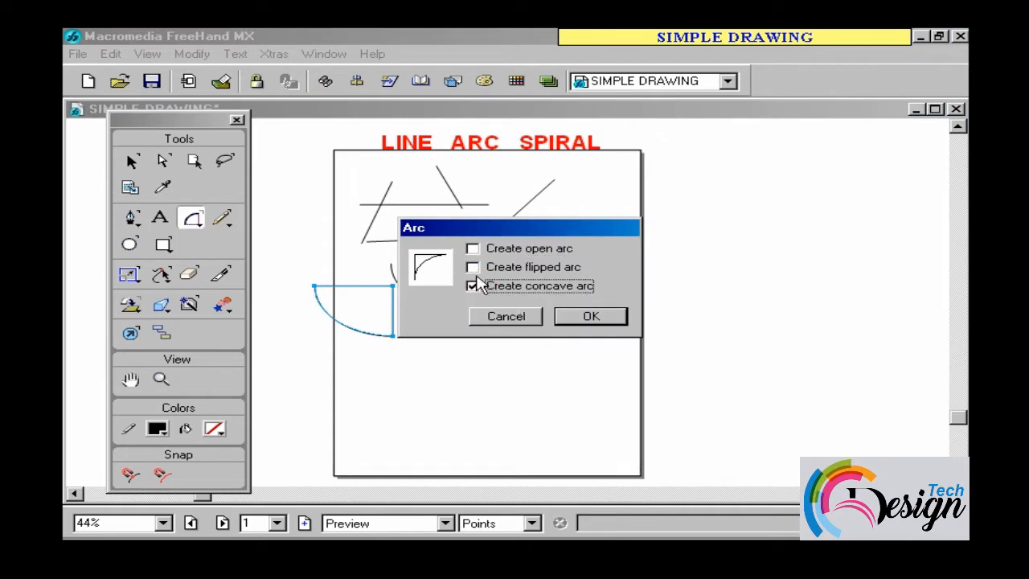
{"action": "left_click", "coordinate": [591, 317]}
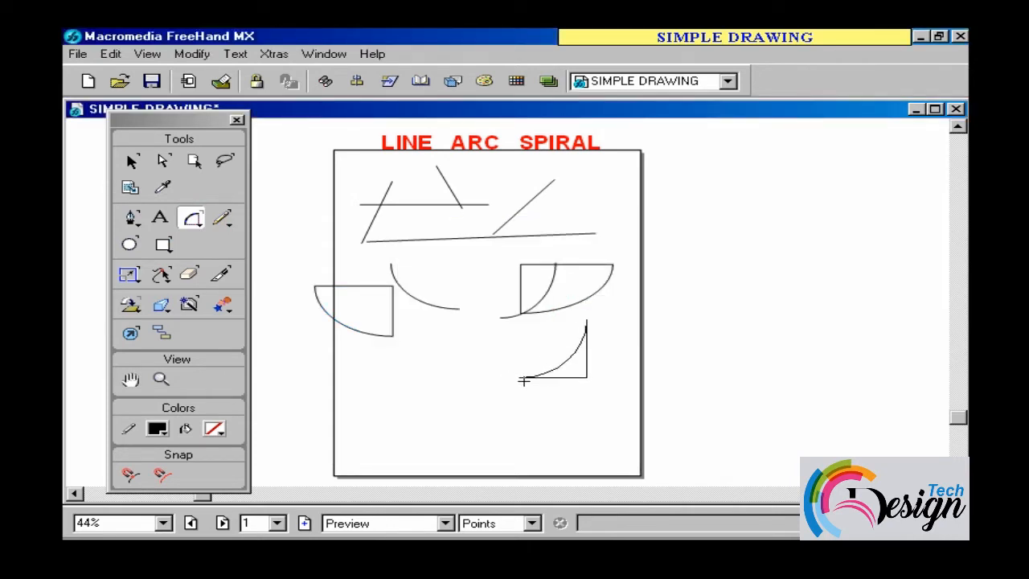
Step: Draw a small spiral over the long line and a large spiral across the page's lower-left edge with the Spiral tool
{"action": "left_click_drag", "start_coordinate": [193, 218], "coordinate": [263, 277]}
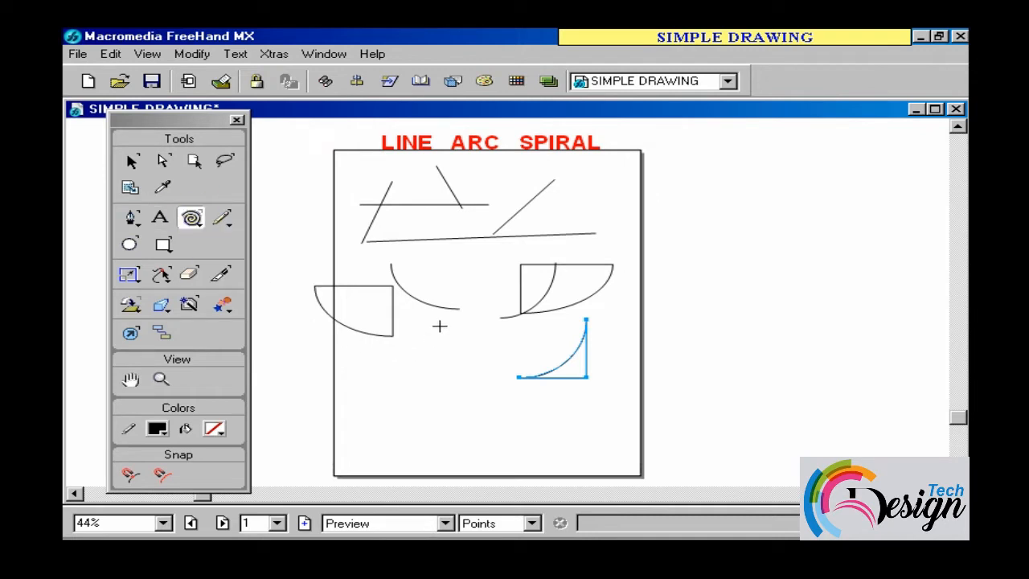
{"action": "left_click_drag", "start_coordinate": [433, 250], "coordinate": [463, 274]}
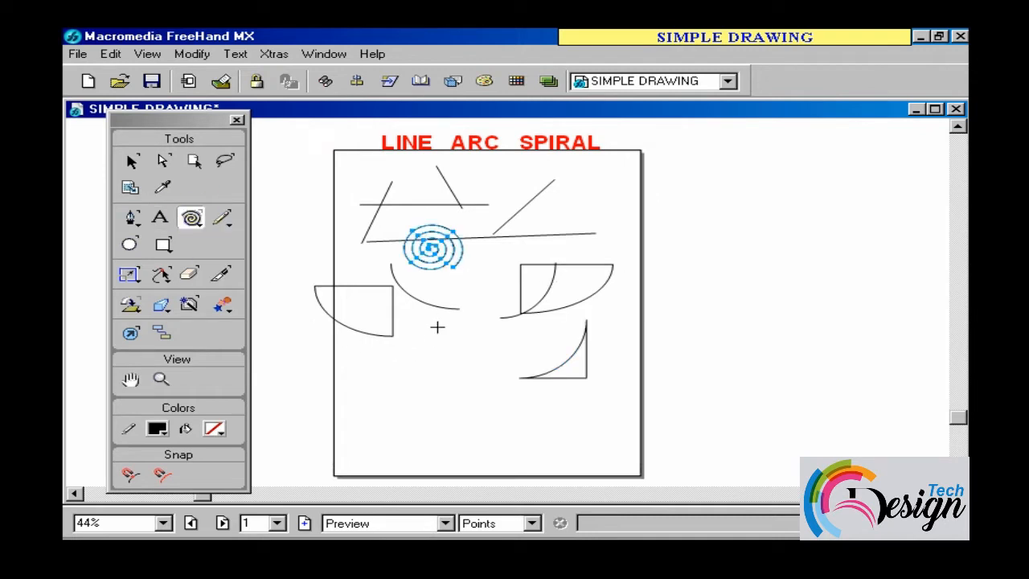
{"action": "left_click", "coordinate": [394, 384]}
{"action": "left_click_drag", "start_coordinate": [394, 383], "coordinate": [458, 418]}
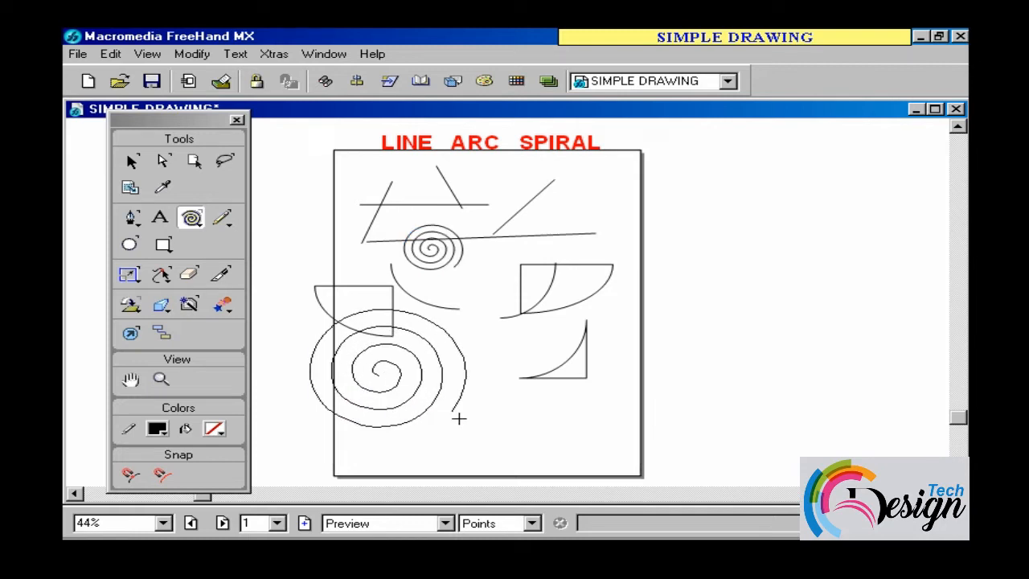
Step: Set the Spiral tool to 40 rotations, draw a dense spiral in the page's lower-right area, and deselect it
{"action": "double_click", "coordinate": [193, 217]}
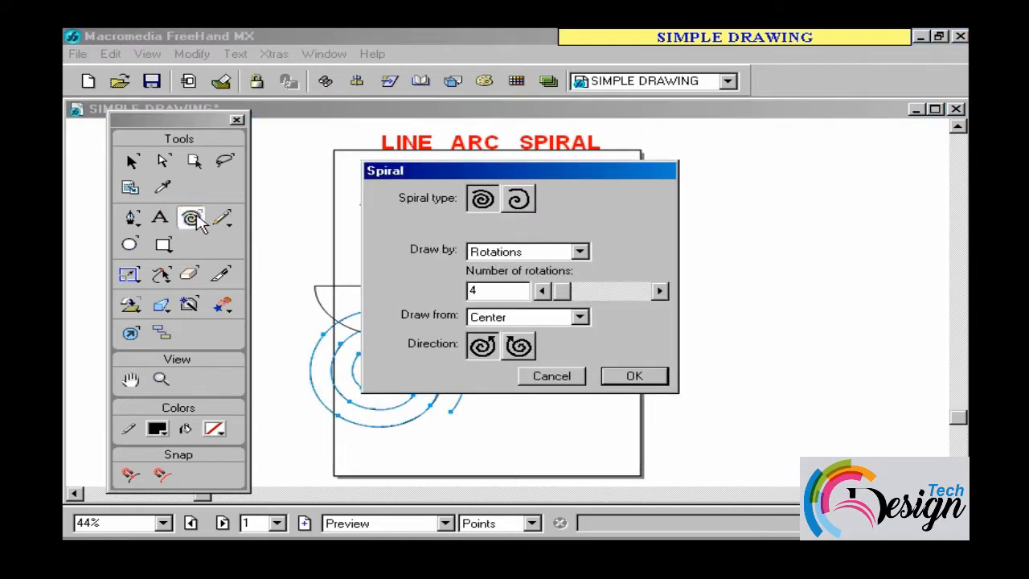
{"action": "left_click", "coordinate": [517, 199]}
{"action": "left_click", "coordinate": [482, 200]}
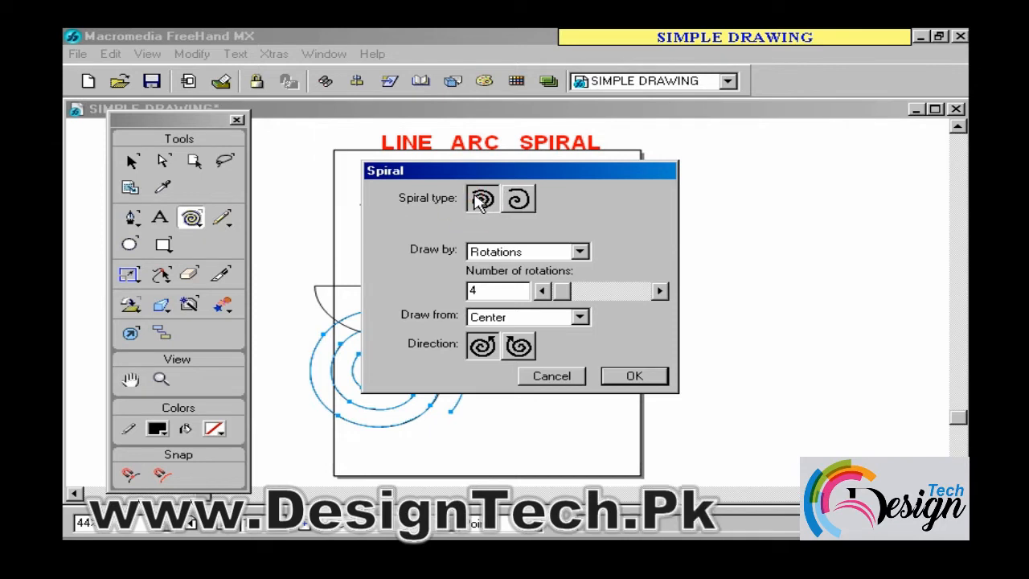
{"action": "left_click_drag", "start_coordinate": [575, 298], "coordinate": [587, 298]}
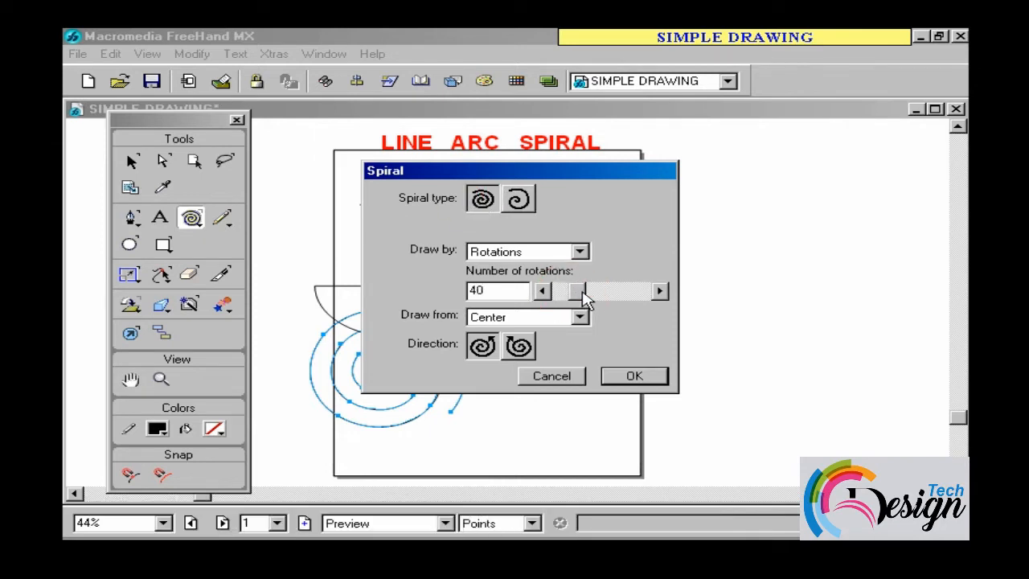
{"action": "left_click", "coordinate": [605, 377]}
{"action": "left_click_drag", "start_coordinate": [531, 422], "coordinate": [650, 449]}
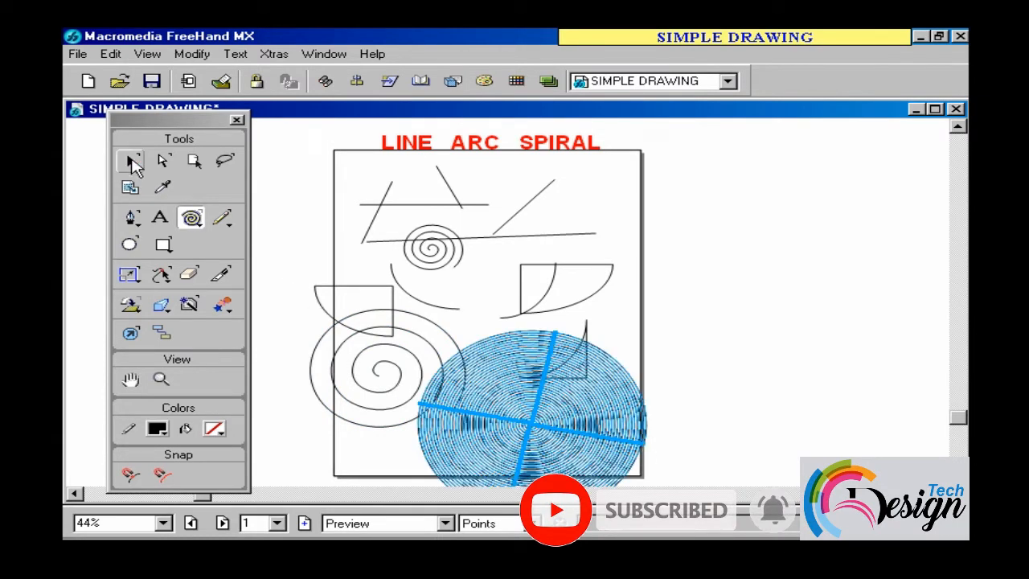
{"action": "left_click", "coordinate": [134, 164]}
{"action": "left_click", "coordinate": [643, 336]}
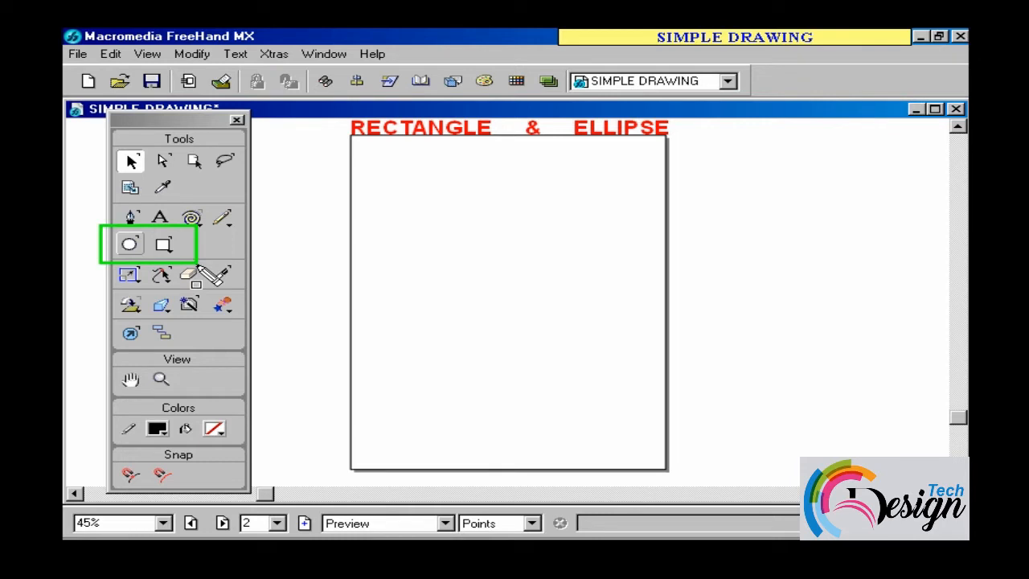
Step: Draw three ellipses and a circle in the upper half of the RECTANGLE & ELLIPSE page
{"action": "left_click", "coordinate": [130, 244]}
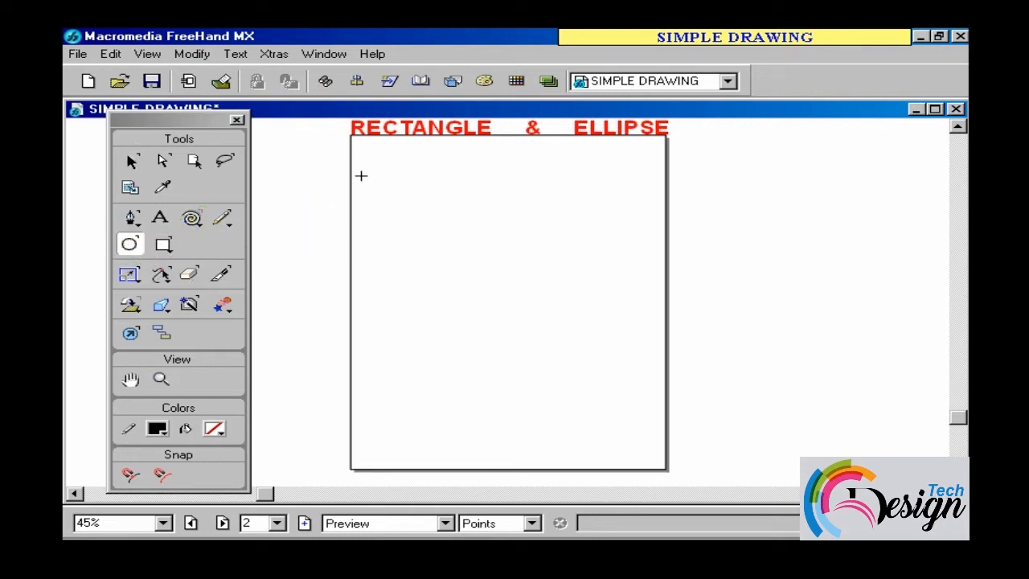
{"action": "left_click_drag", "start_coordinate": [365, 169], "coordinate": [447, 214]}
{"action": "left_click_drag", "start_coordinate": [496, 190], "coordinate": [566, 272]}
{"action": "left_click_drag", "start_coordinate": [387, 221], "coordinate": [482, 274]}
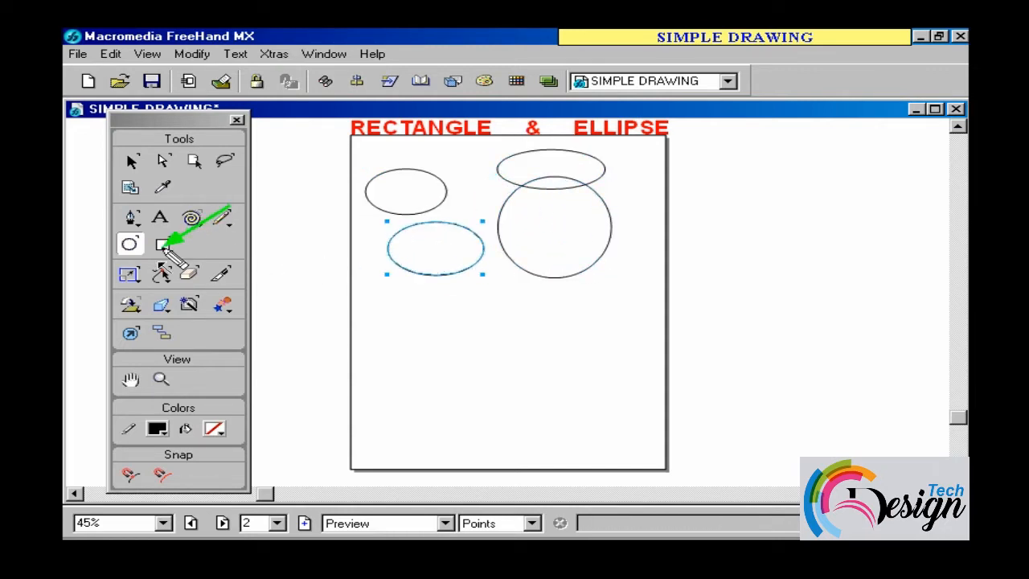
Step: Draw four rectangles of different sizes in the lower half of the RECTANGLE & ELLIPSE page
{"action": "left_click", "coordinate": [164, 244]}
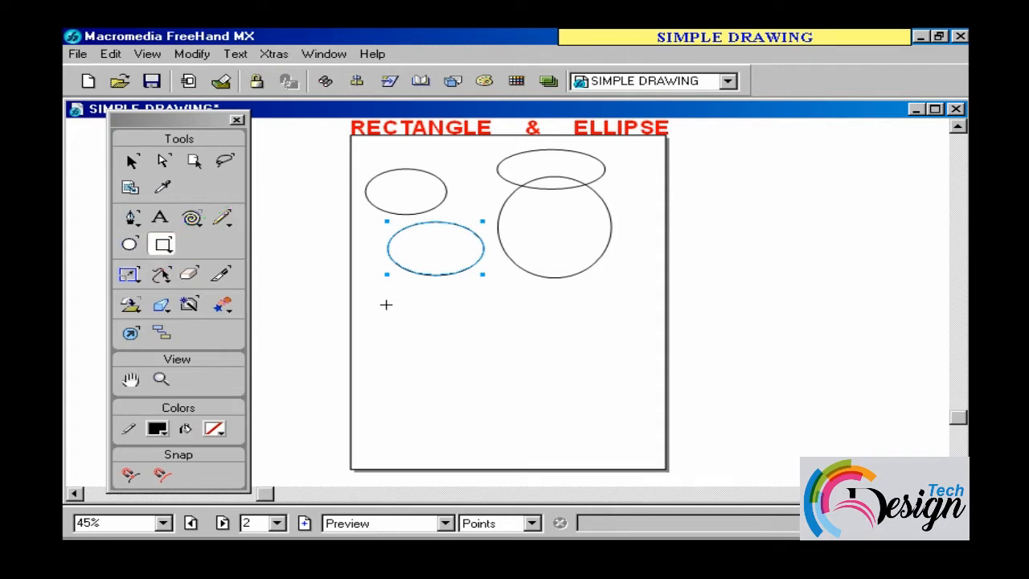
{"action": "left_click_drag", "start_coordinate": [381, 301], "coordinate": [470, 374]}
{"action": "left_click_drag", "start_coordinate": [508, 316], "coordinate": [613, 440]}
{"action": "left_click_drag", "start_coordinate": [466, 373], "coordinate": [575, 406]}
{"action": "left_click_drag", "start_coordinate": [356, 391], "coordinate": [441, 439]}
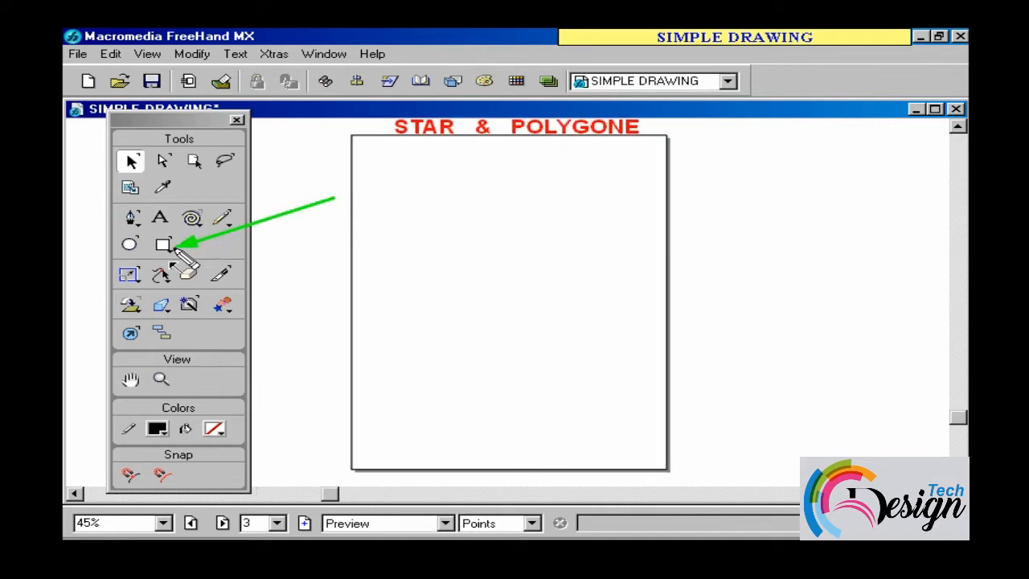
Step: Draw two hexagons side by side near the top of the STAR & POLYGONE page with the Polygon tool
{"action": "left_click_drag", "start_coordinate": [164, 244], "coordinate": [211, 285]}
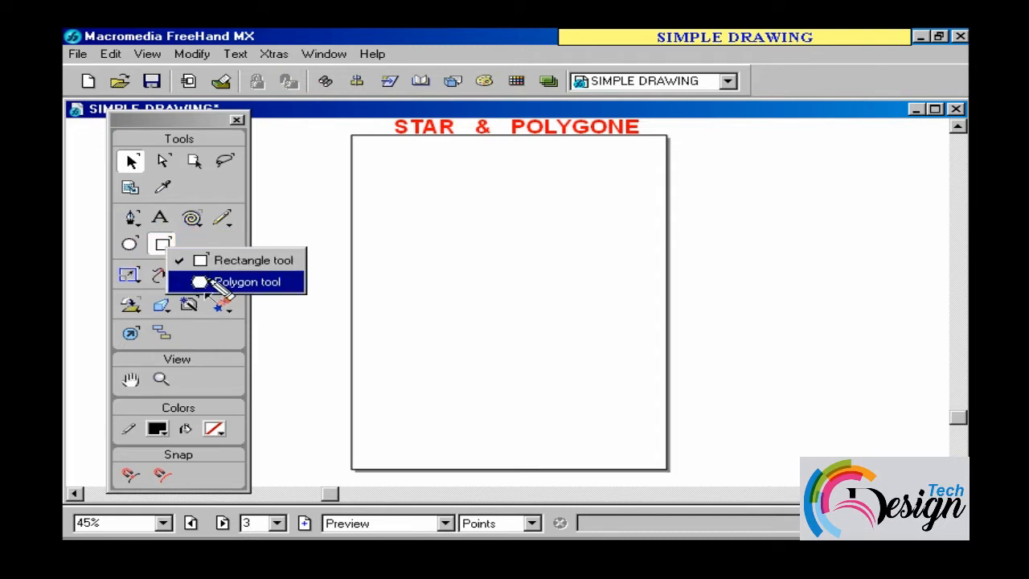
{"action": "left_click_drag", "start_coordinate": [166, 267], "coordinate": [306, 294]}
{"action": "left_click", "coordinate": [207, 284]}
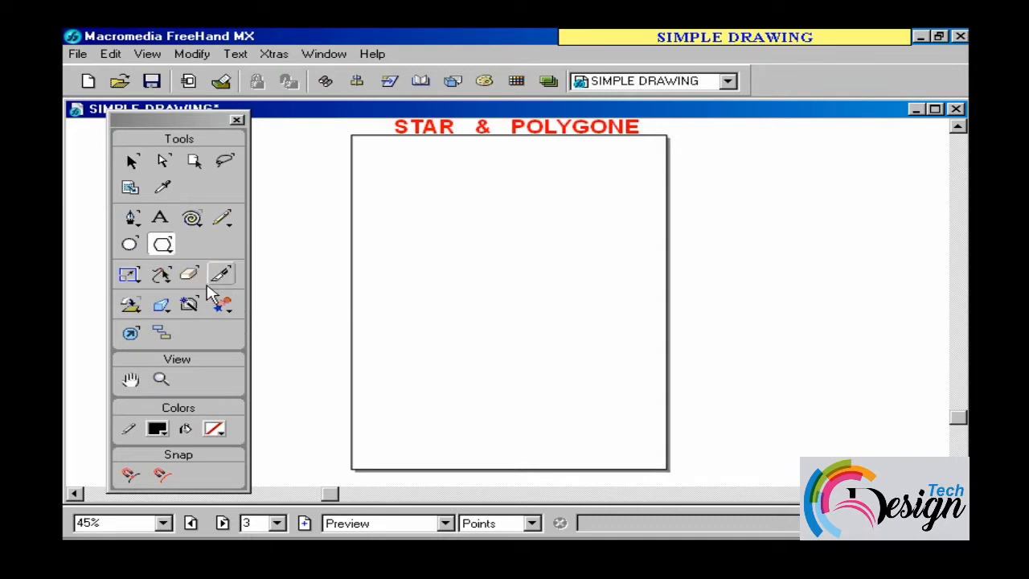
{"action": "left_click", "coordinate": [167, 245]}
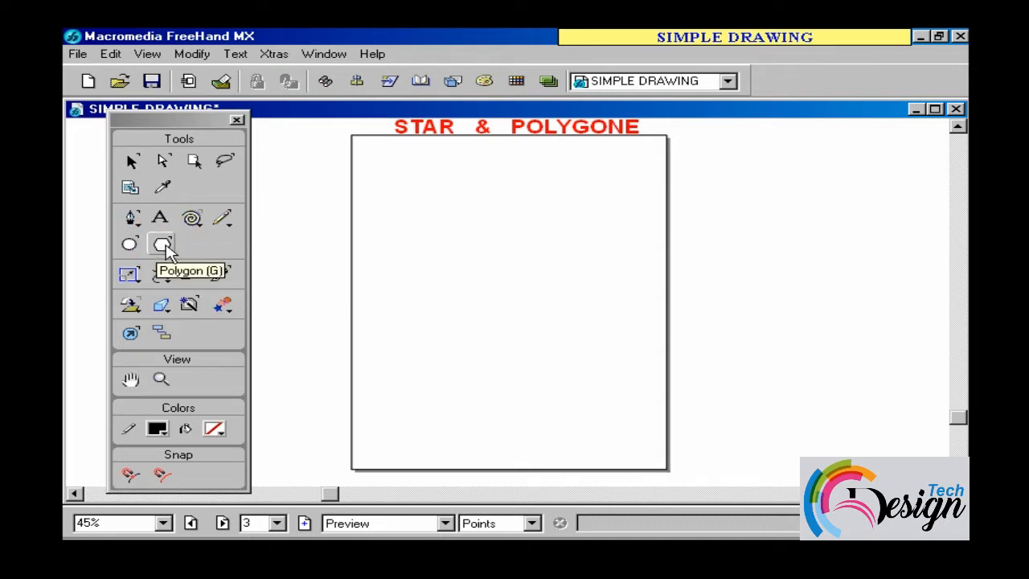
{"action": "left_click_drag", "start_coordinate": [372, 180], "coordinate": [418, 201]}
{"action": "left_click_drag", "start_coordinate": [471, 191], "coordinate": [508, 214]}
Step: Set the Polygon tool to a 5-point star with automatic star points, and draw two stars below the hexagons
{"action": "double_click", "coordinate": [163, 246]}
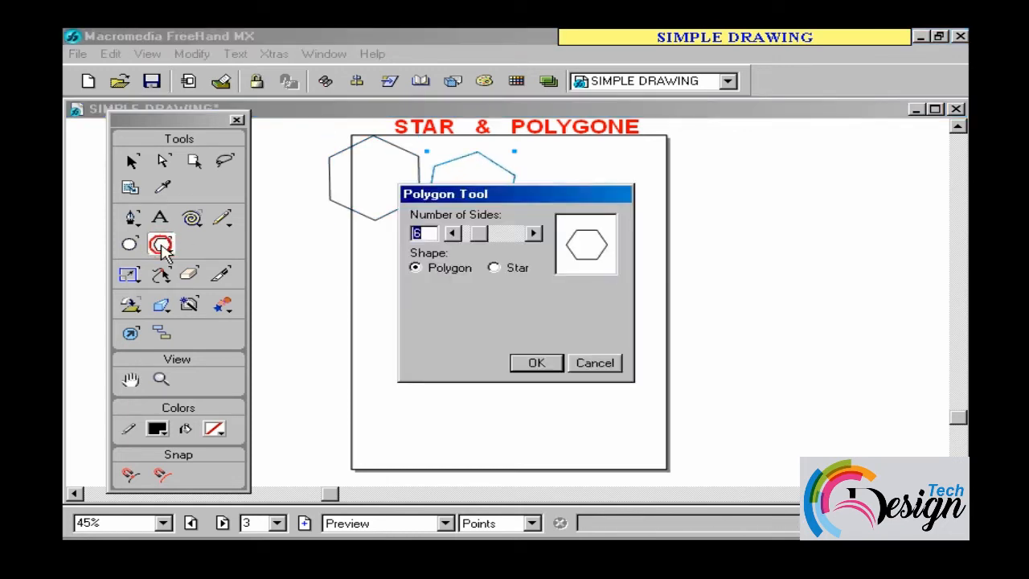
{"action": "left_click", "coordinate": [494, 269]}
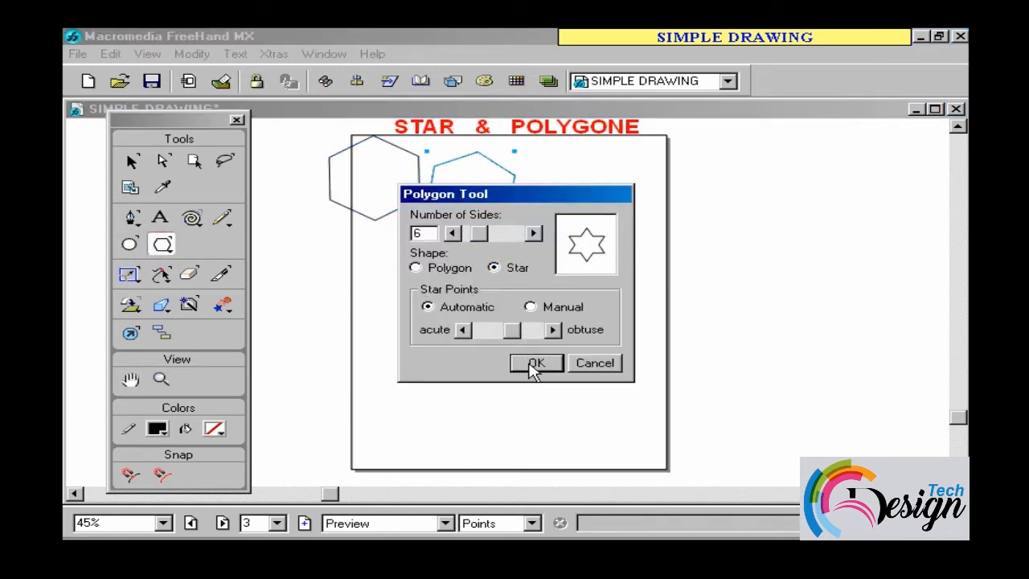
{"action": "left_click", "coordinate": [453, 234]}
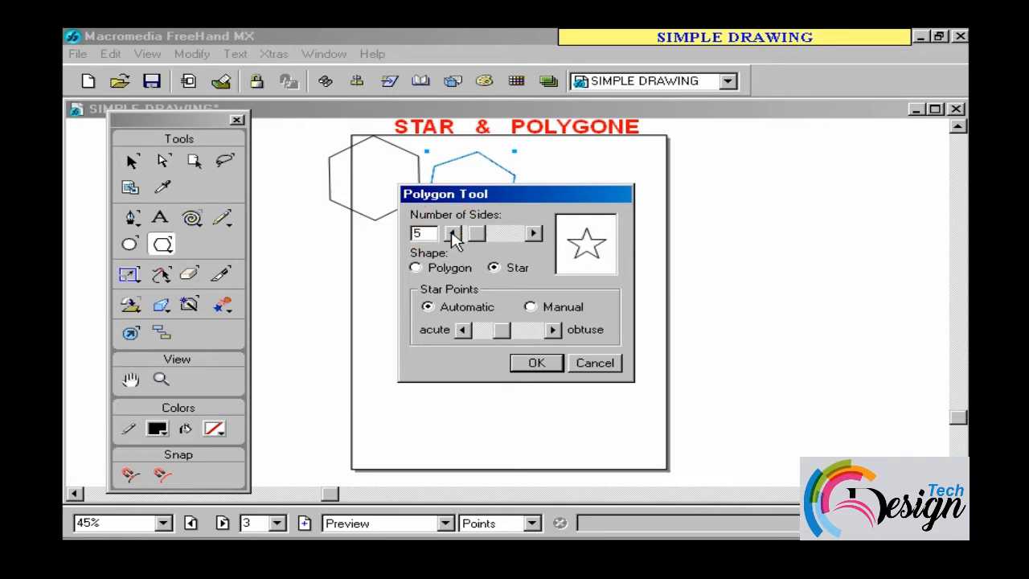
{"action": "left_click", "coordinate": [537, 363]}
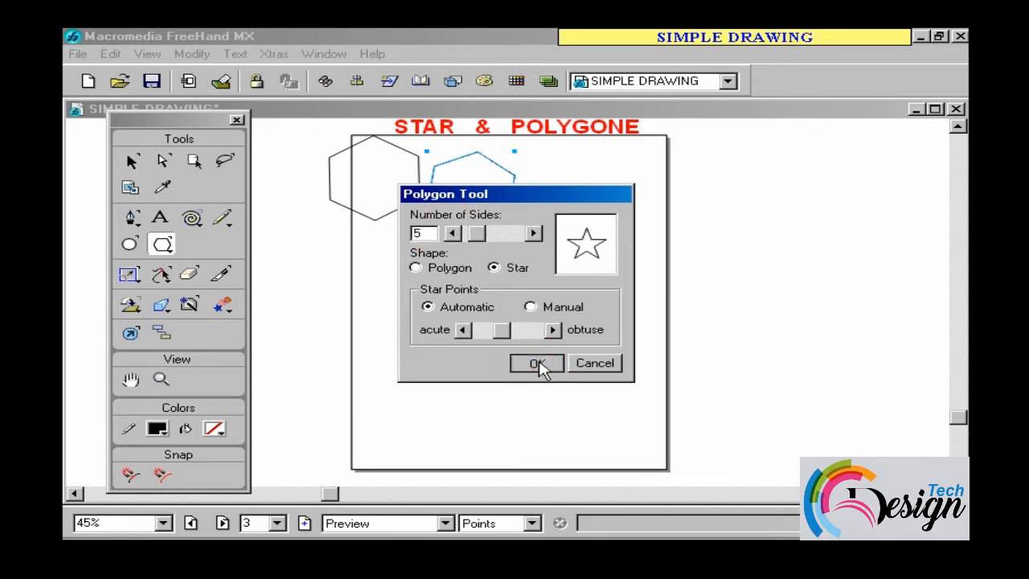
{"action": "left_click_drag", "start_coordinate": [544, 246], "coordinate": [586, 282]}
{"action": "left_click_drag", "start_coordinate": [437, 279], "coordinate": [464, 306]}
Step: Set the Polygon tool to an 8-sided polygon and draw an octagon below the two stars
{"action": "double_click", "coordinate": [164, 245]}
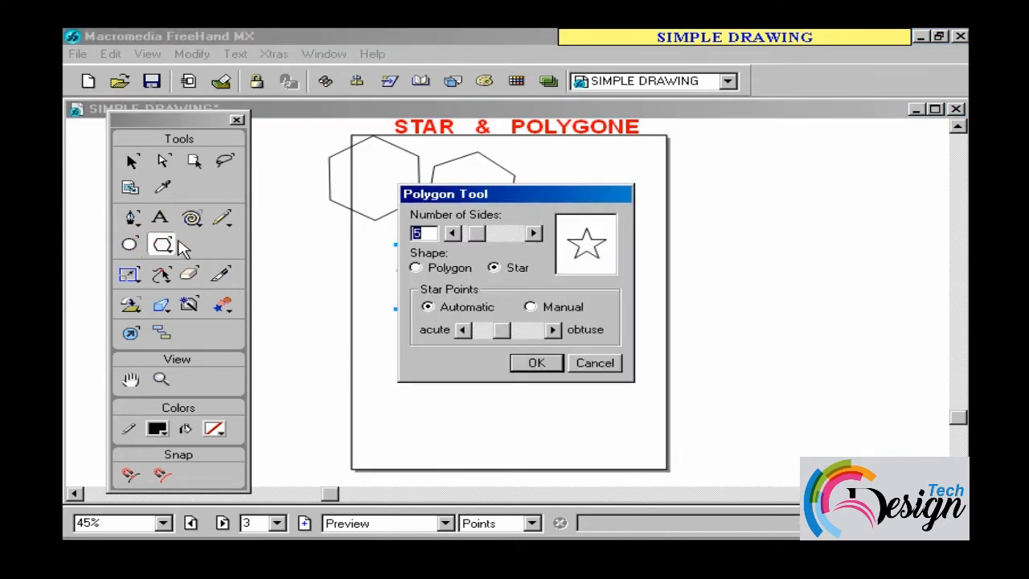
{"action": "left_click", "coordinate": [415, 267]}
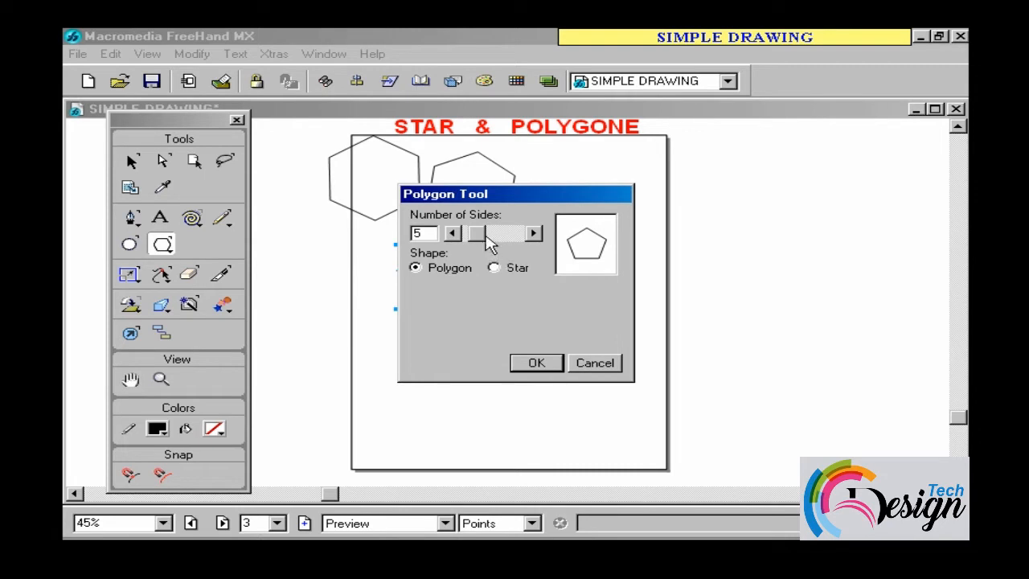
{"action": "left_click", "coordinate": [533, 232]}
{"action": "left_click", "coordinate": [533, 232]}
{"action": "left_click", "coordinate": [533, 232]}
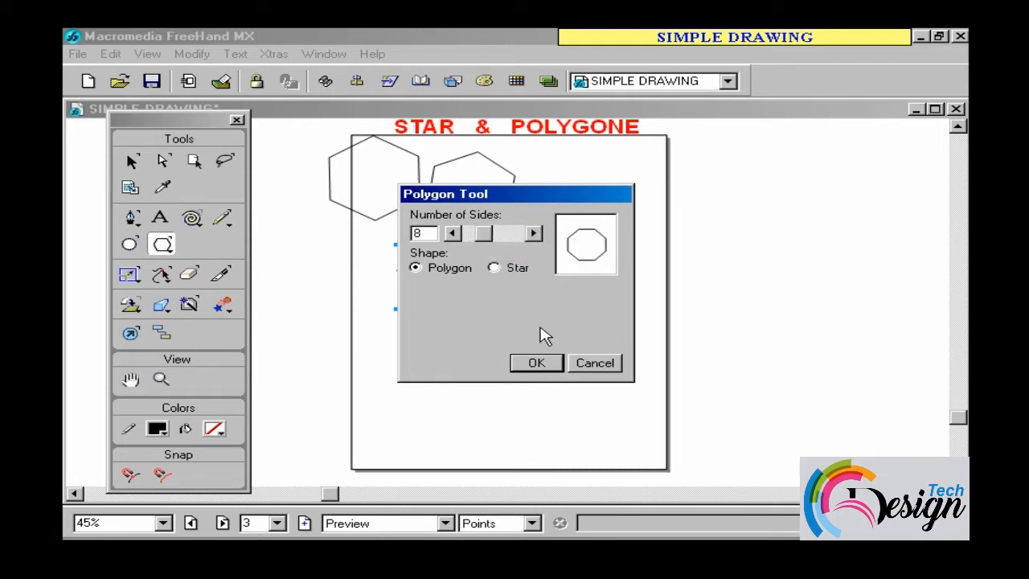
{"action": "left_click", "coordinate": [536, 362]}
{"action": "left_click_drag", "start_coordinate": [485, 337], "coordinate": [509, 365]}
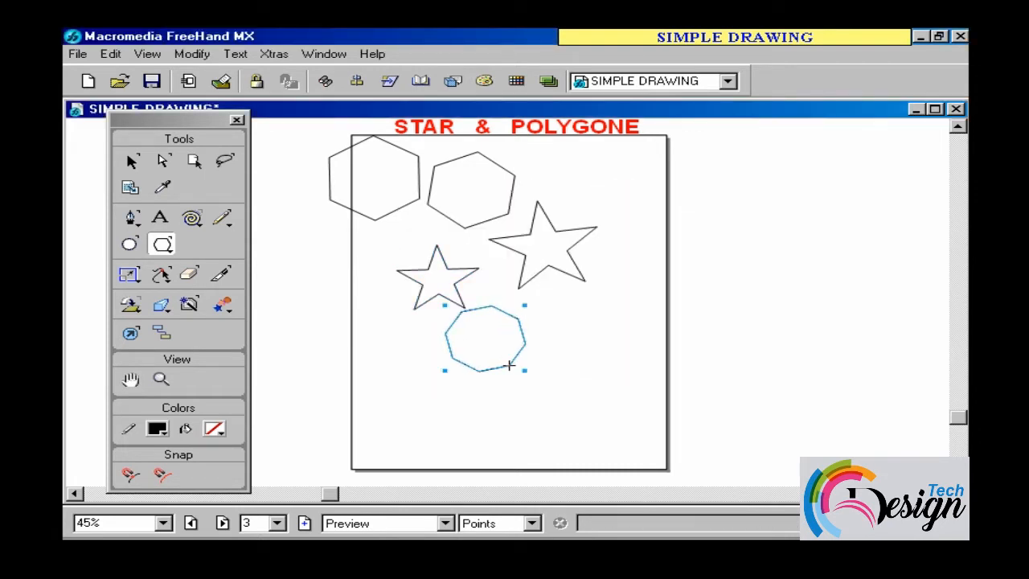
Step: Set the Polygon tool to a 5-point star with manual, more acute star points, and draw a star beside the octagon
{"action": "double_click", "coordinate": [163, 245]}
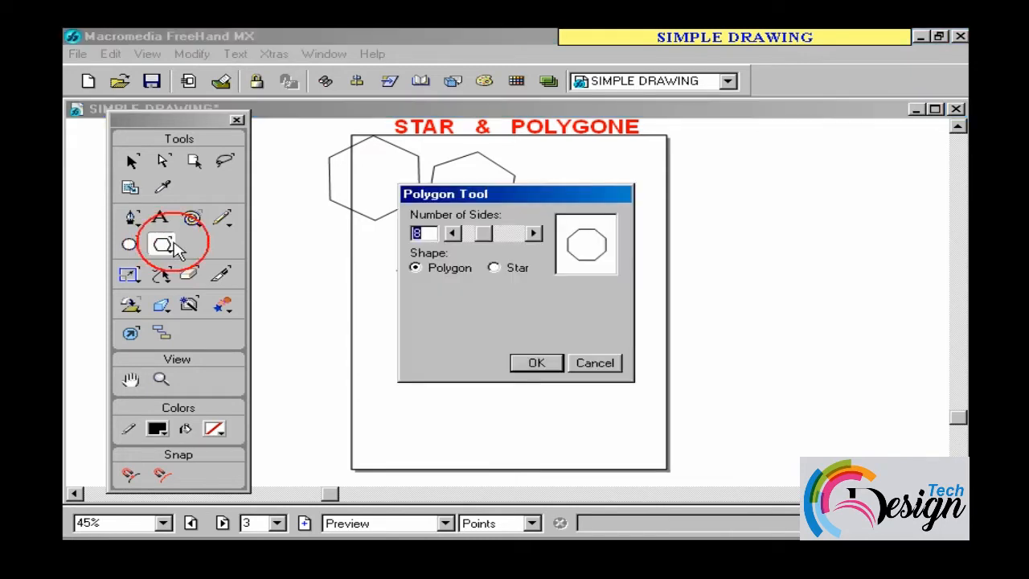
{"action": "left_click", "coordinate": [495, 268]}
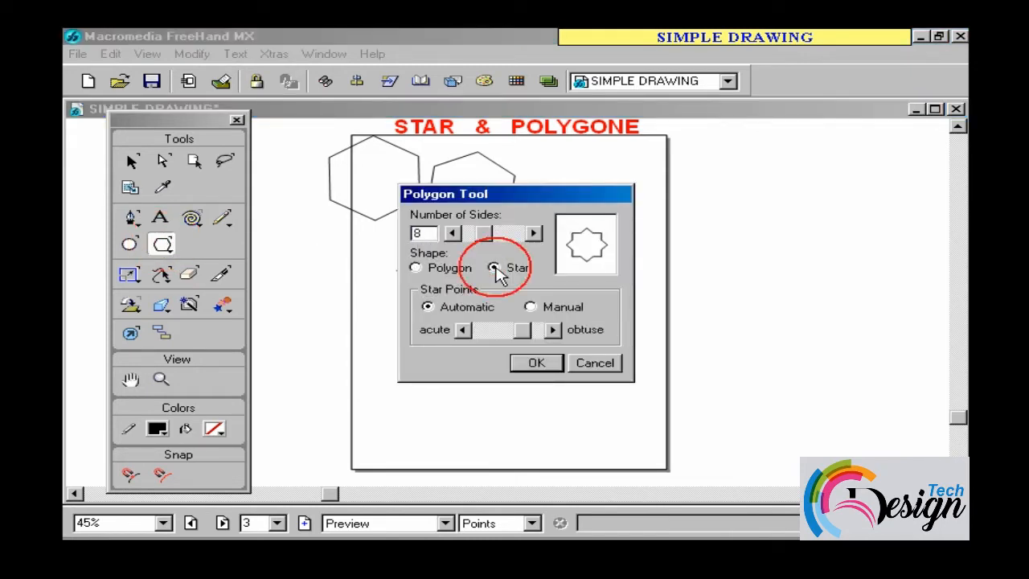
{"action": "left_click", "coordinate": [451, 234]}
{"action": "left_click", "coordinate": [451, 234]}
{"action": "left_click", "coordinate": [451, 234]}
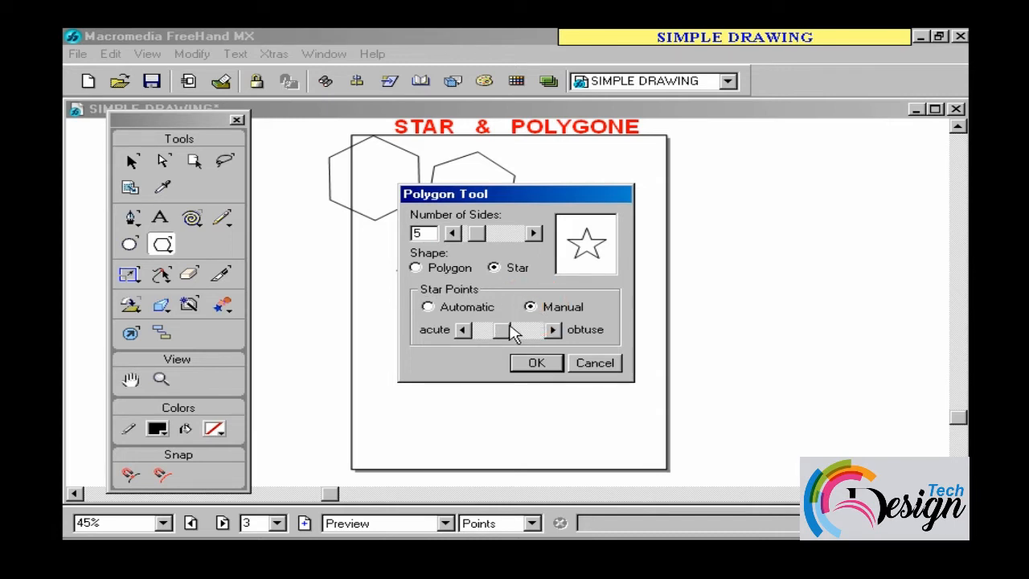
{"action": "left_click_drag", "start_coordinate": [504, 326], "coordinate": [496, 327]}
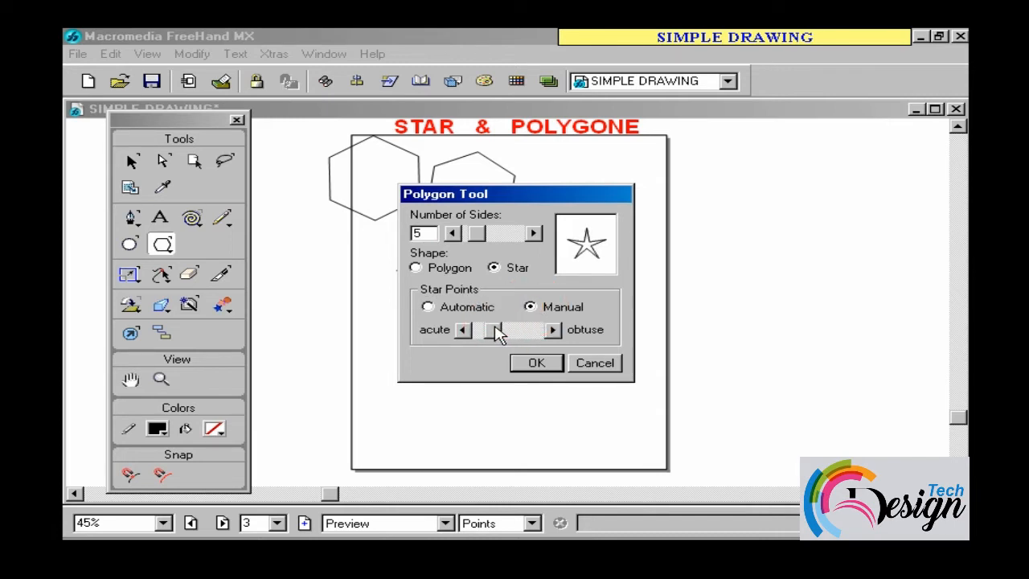
{"action": "left_click", "coordinate": [536, 364]}
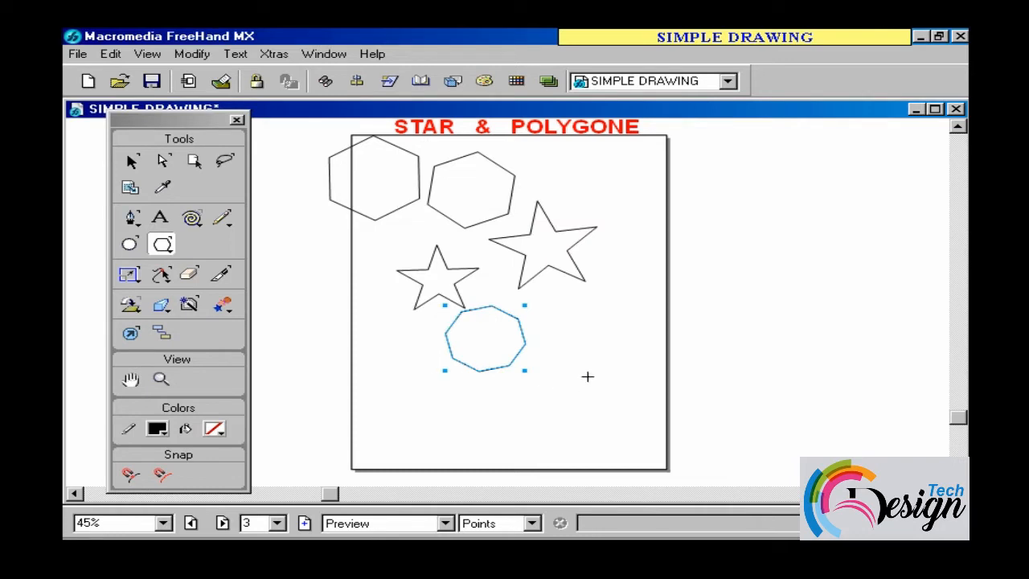
{"action": "mouse_move", "coordinate": [594, 353]}
{"action": "left_mouse_down"}
{"action": "mouse_move", "coordinate": [625, 395]}
{"action": "mouse_move", "coordinate": [526, 409]}
{"action": "left_mouse_up"}
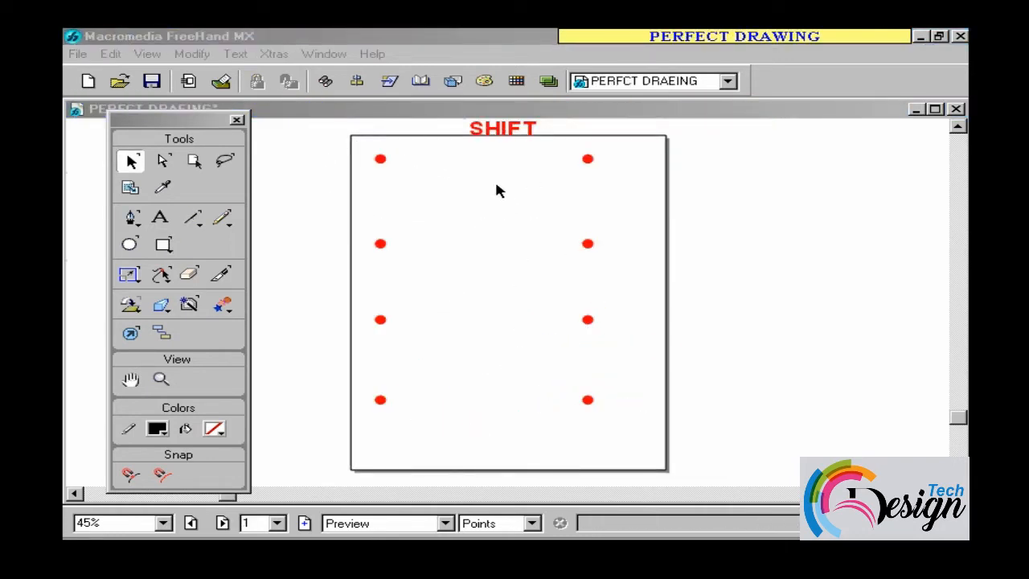
{"action": "left_click_drag", "start_coordinate": [351, 217], "coordinate": [473, 136]}
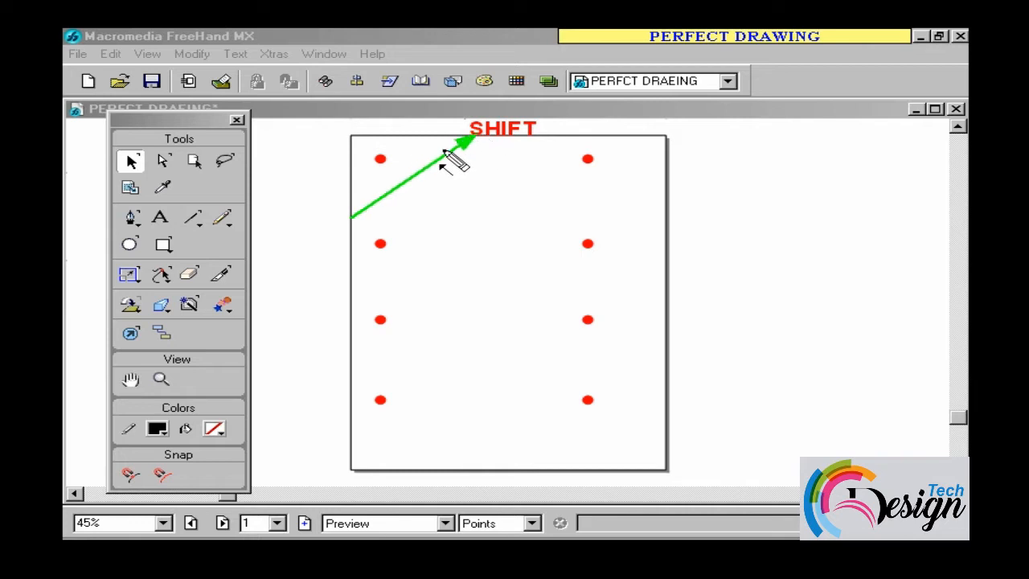
{"action": "left_click_drag", "start_coordinate": [296, 160], "coordinate": [127, 240]}
{"action": "left_click_drag", "start_coordinate": [191, 217], "coordinate": [164, 241]}
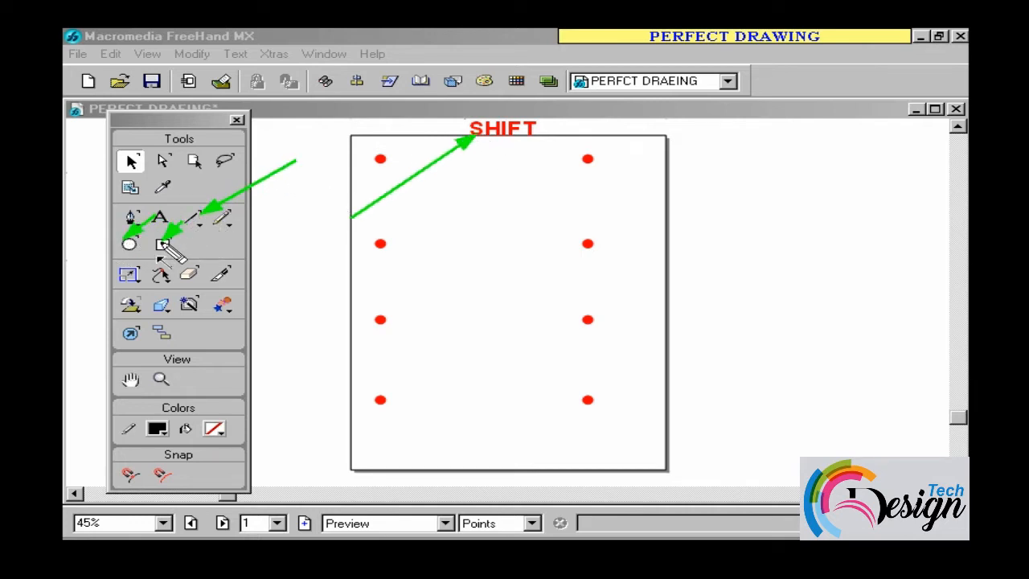
{"action": "key", "text": "Escape"}
Step: Connect the four upper red dots on the SHIFT page into a rectangle using constrained horizontal and vertical lines
{"action": "left_click", "coordinate": [192, 217]}
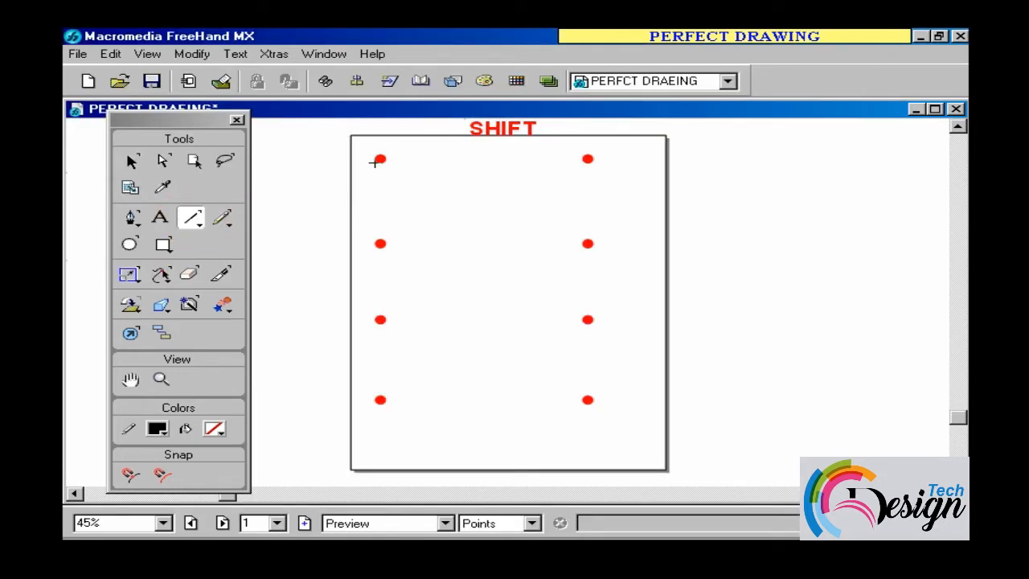
{"action": "left_click_drag", "start_coordinate": [381, 158], "coordinate": [477, 163]}
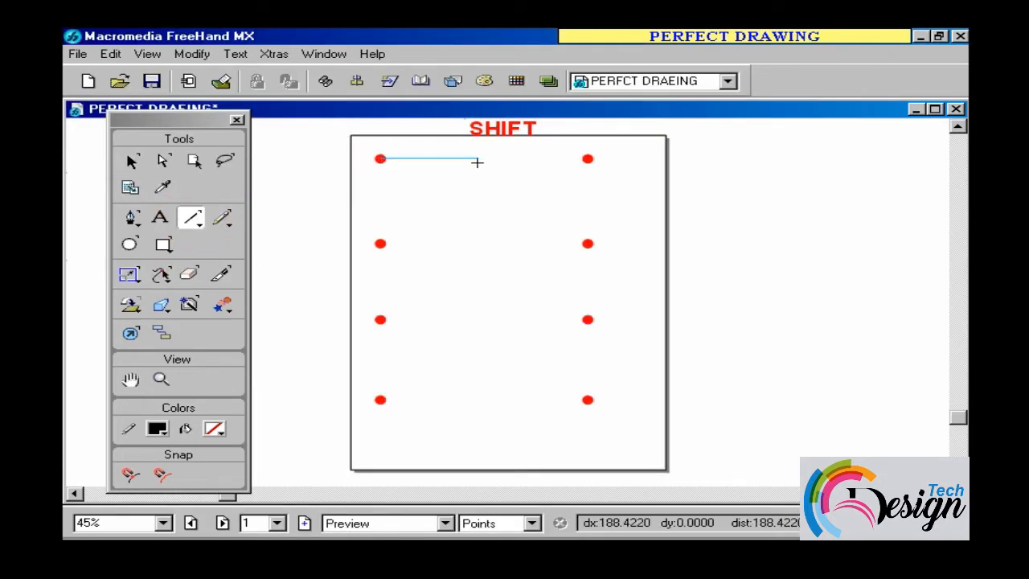
{"action": "left_click_drag", "start_coordinate": [576, 163], "coordinate": [591, 161]}
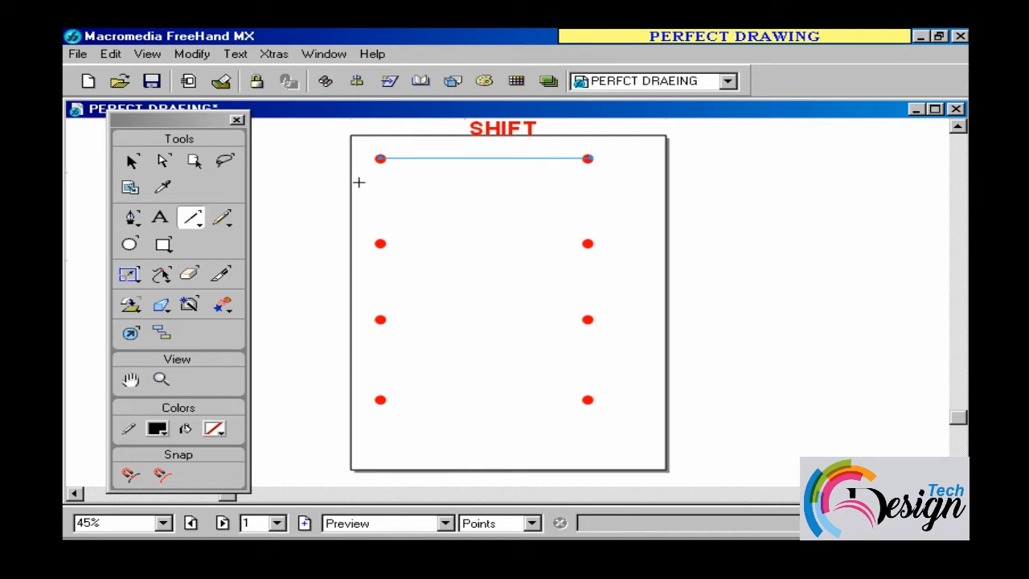
{"action": "left_click_drag", "start_coordinate": [381, 243], "coordinate": [381, 159]}
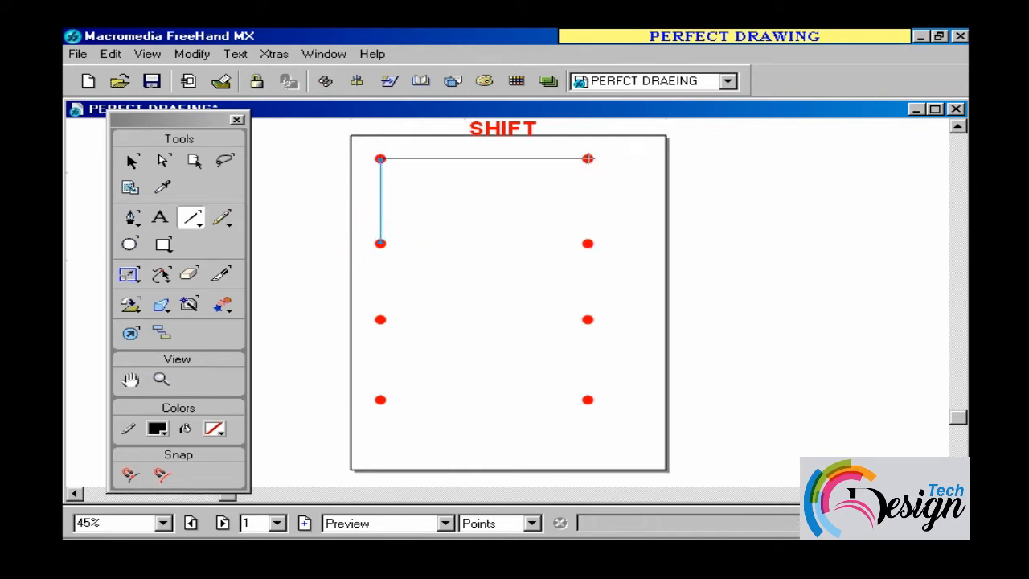
{"action": "left_click_drag", "start_coordinate": [588, 158], "coordinate": [587, 242]}
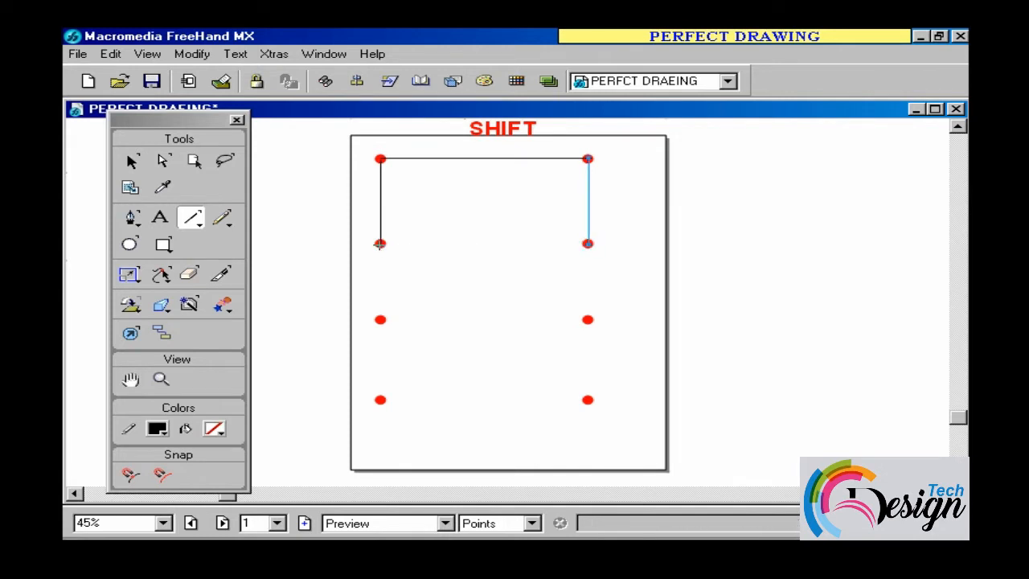
{"action": "left_click_drag", "start_coordinate": [380, 244], "coordinate": [587, 243]}
Step: Draw two constrained 45-degree diagonal lines from the rectangle's upper corners, meeting at the middle of its lower edge
{"action": "left_click_drag", "start_coordinate": [381, 159], "coordinate": [624, 167]}
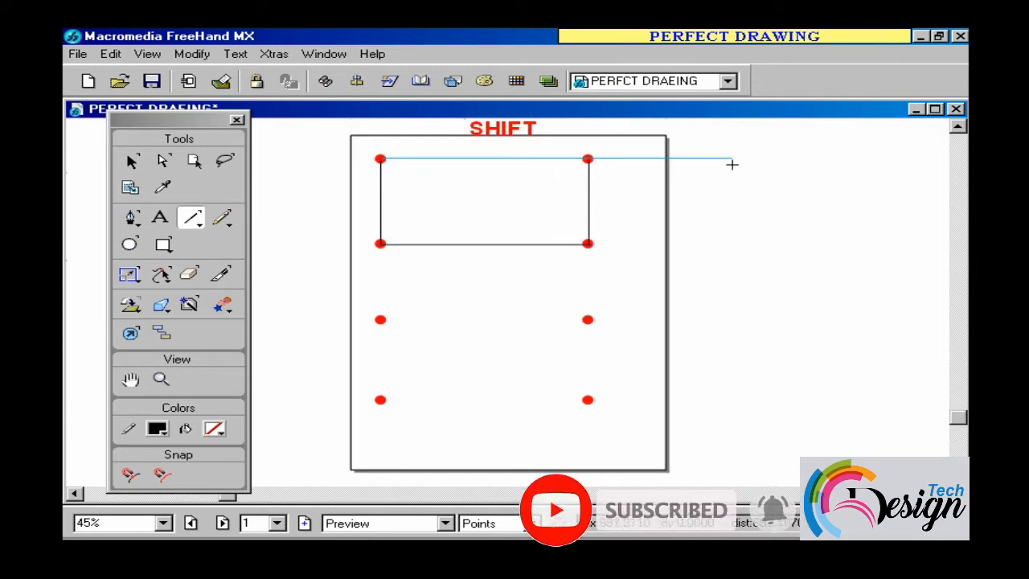
{"action": "left_click_drag", "start_coordinate": [464, 169], "coordinate": [499, 227]}
{"action": "left_click_drag", "start_coordinate": [553, 271], "coordinate": [487, 237]}
{"action": "left_click_drag", "start_coordinate": [589, 158], "coordinate": [551, 196]}
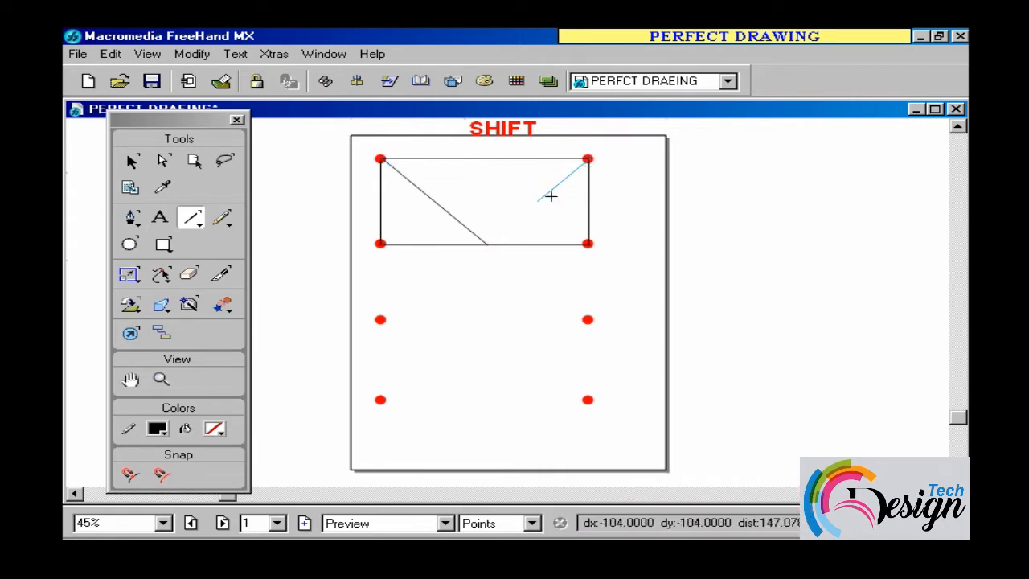
{"action": "left_click_drag", "start_coordinate": [495, 244], "coordinate": [493, 246]}
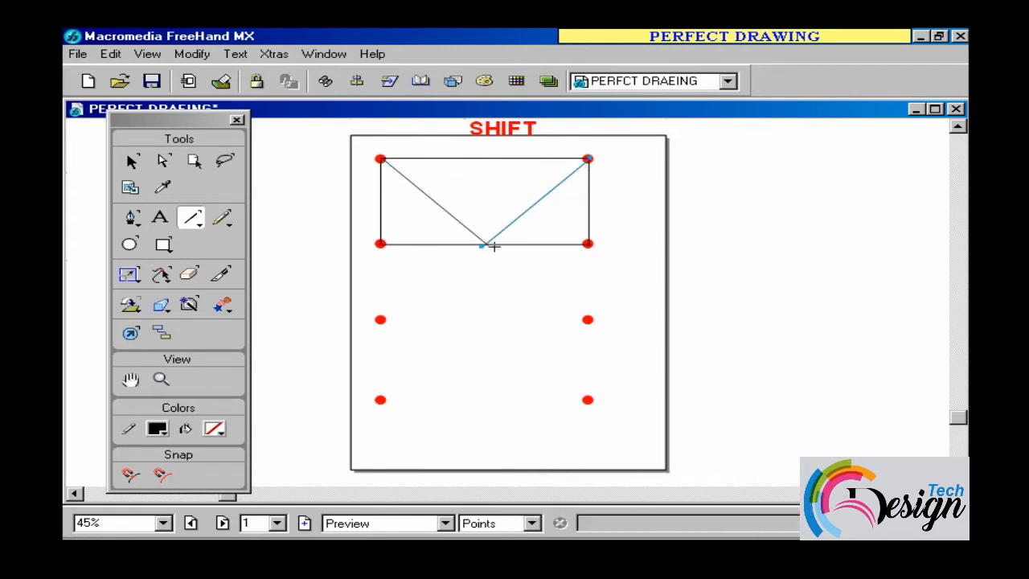
Step: Draw two perfect circles from the left third-row red dot and two perfect squares from the right third-row red dot
{"action": "left_click", "coordinate": [131, 245]}
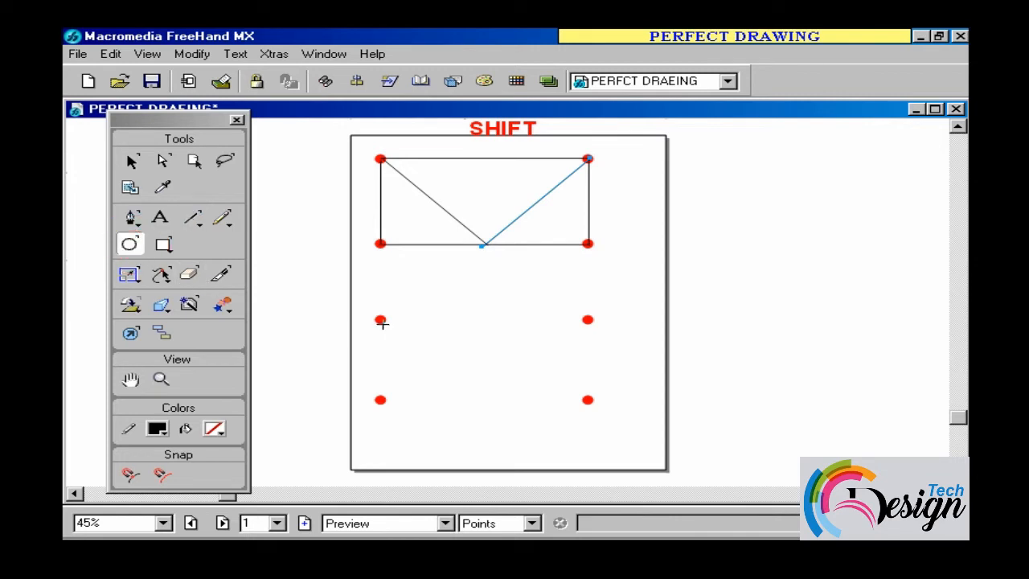
{"action": "left_click_drag", "start_coordinate": [382, 323], "coordinate": [440, 287]}
{"action": "key", "text": "r"}
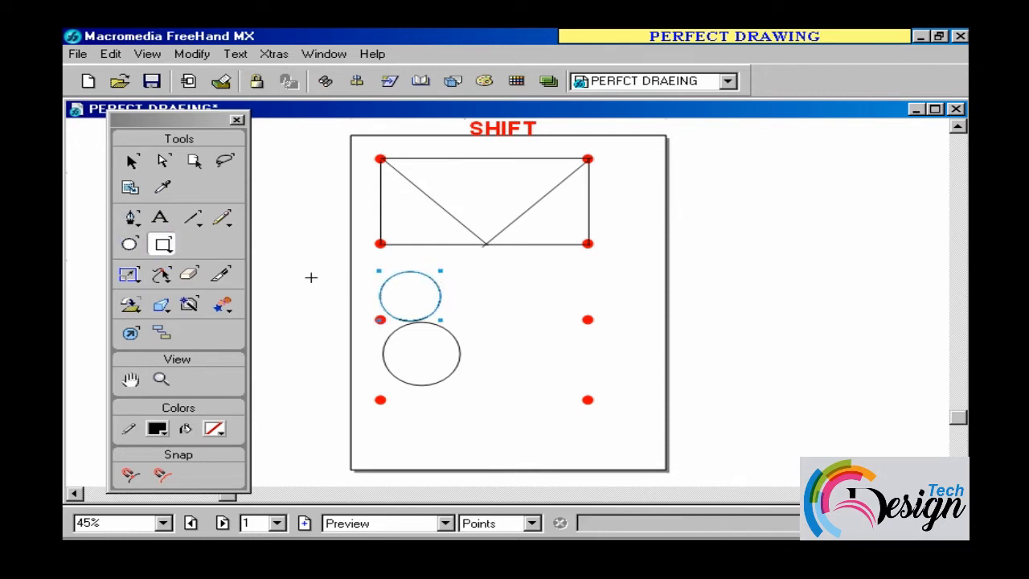
{"action": "left_click_drag", "start_coordinate": [590, 319], "coordinate": [629, 333]}
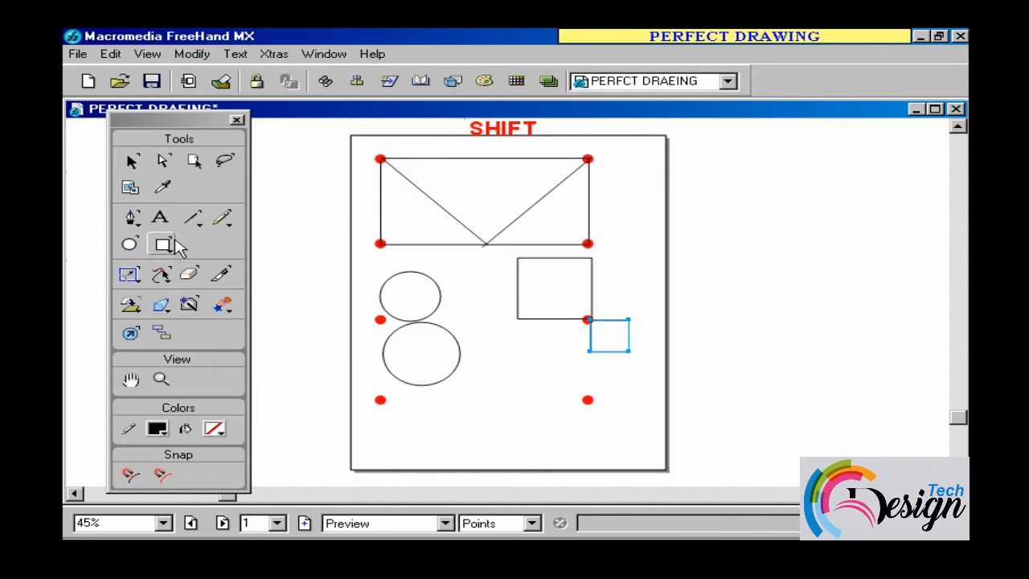
Step: Draw four constrained quarter-circle arcs in different directions from the lower-right red dot with the Arc tool
{"action": "left_click_drag", "start_coordinate": [193, 218], "coordinate": [229, 258]}
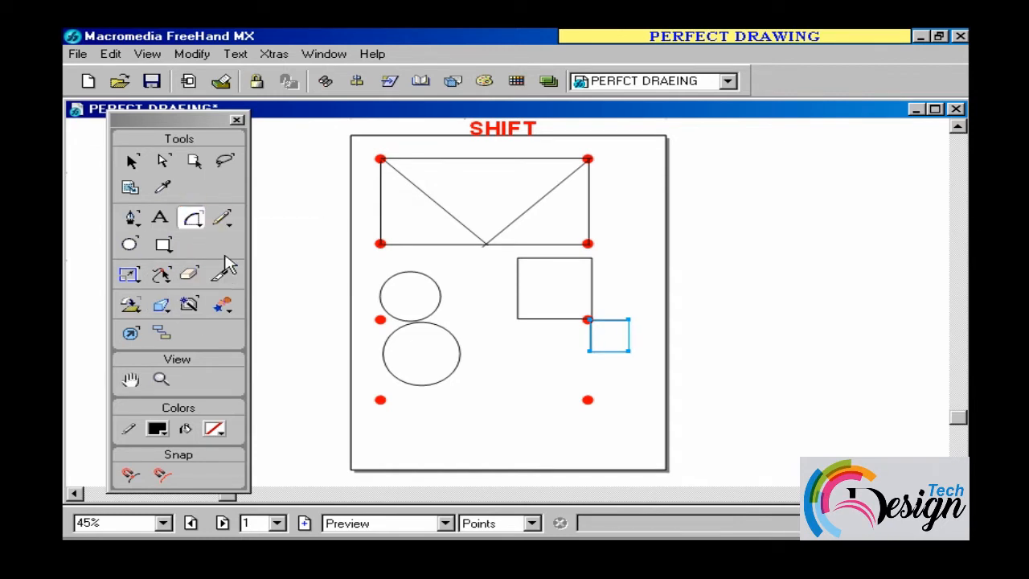
{"action": "left_click_drag", "start_coordinate": [586, 399], "coordinate": [582, 412]}
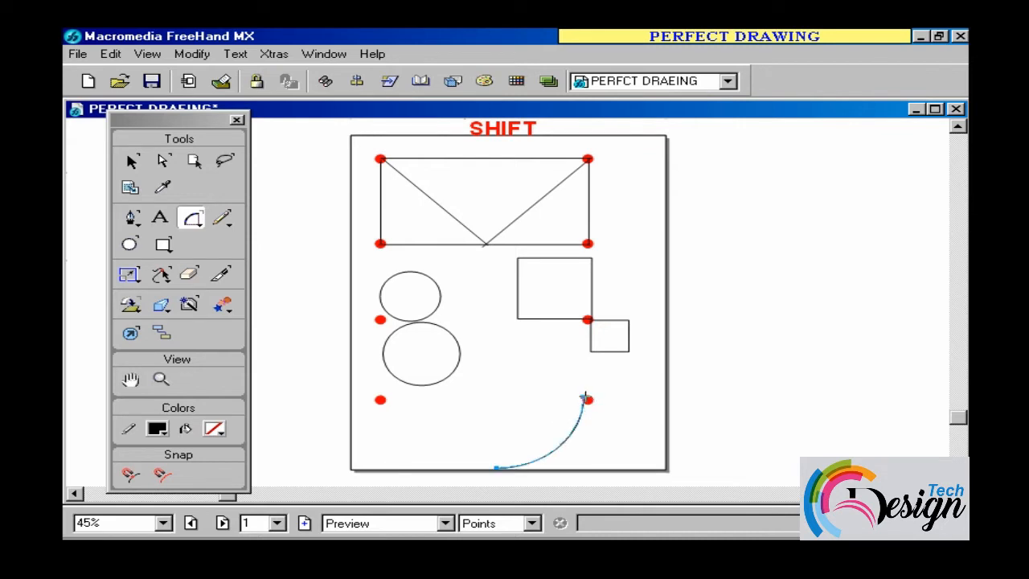
{"action": "left_click_drag", "start_coordinate": [655, 453], "coordinate": [679, 465]}
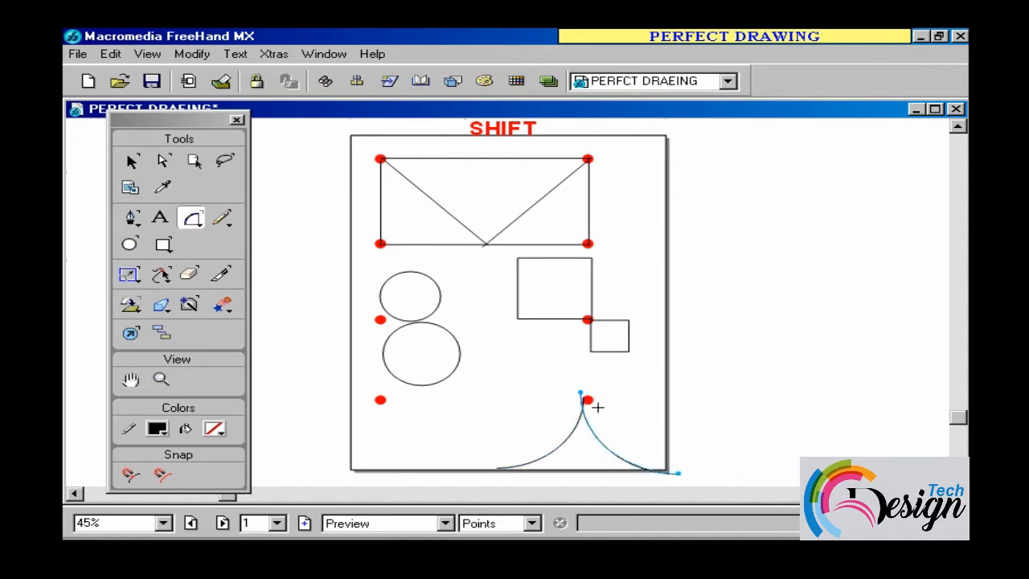
{"action": "left_click_drag", "start_coordinate": [585, 400], "coordinate": [574, 372]}
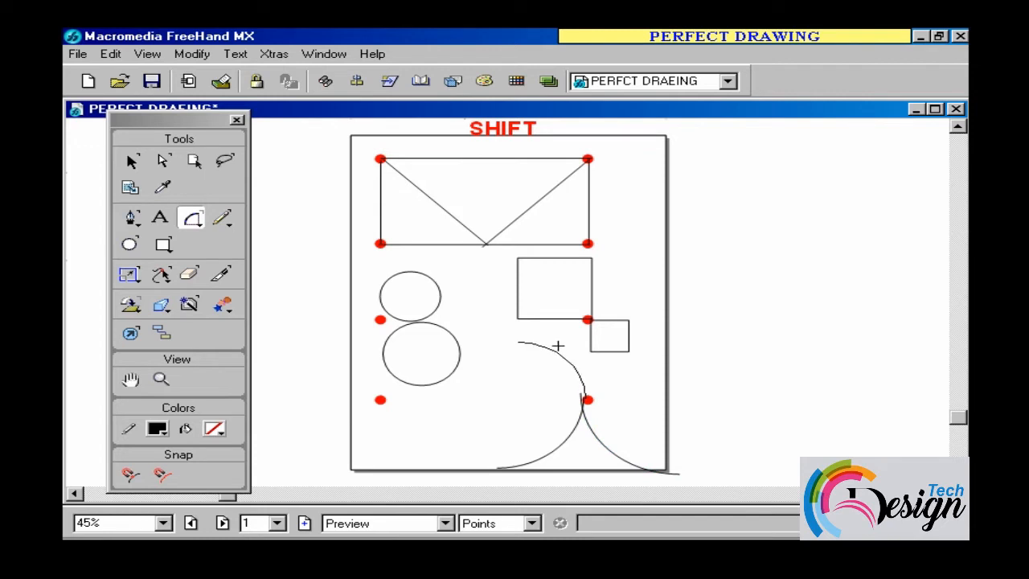
{"action": "left_click", "coordinate": [589, 389]}
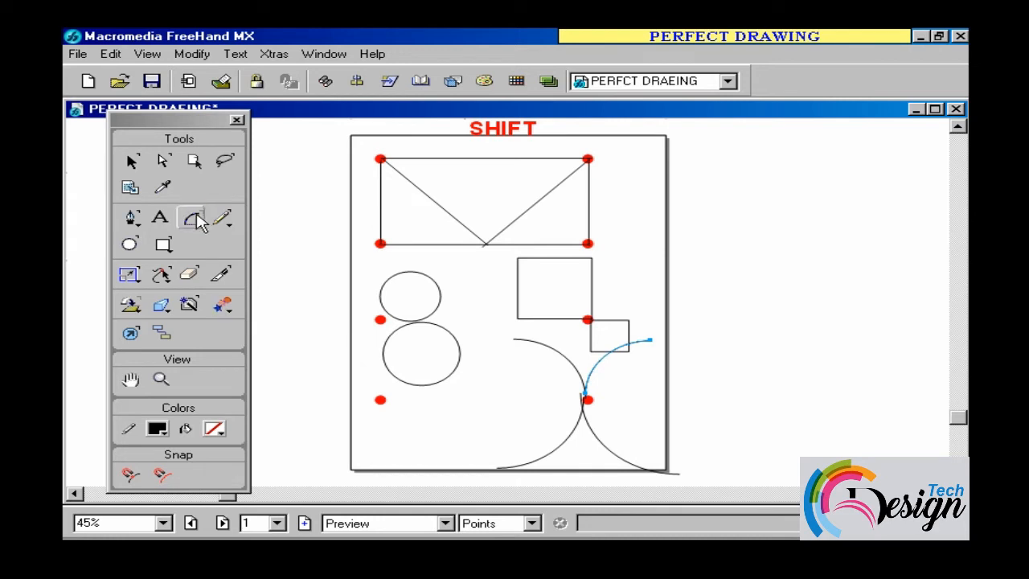
Step: Draw a constrained horizontal line from the lower-left red dot through the lower-right dot, past the page's right edge
{"action": "left_click_drag", "start_coordinate": [200, 224], "coordinate": [241, 233]}
{"action": "left_click_drag", "start_coordinate": [381, 400], "coordinate": [663, 360]}
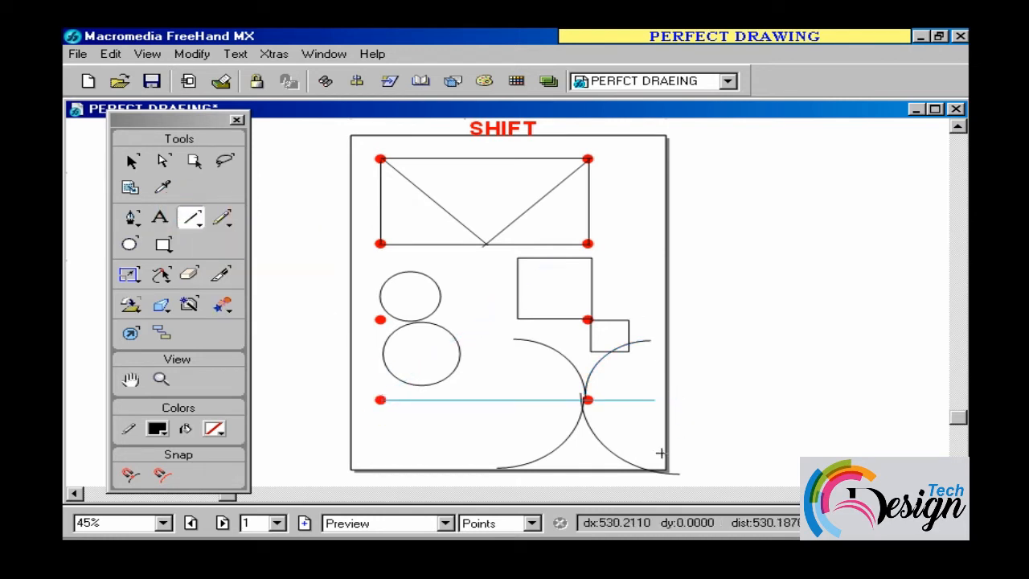
{"action": "left_click_drag", "start_coordinate": [660, 454], "coordinate": [764, 405]}
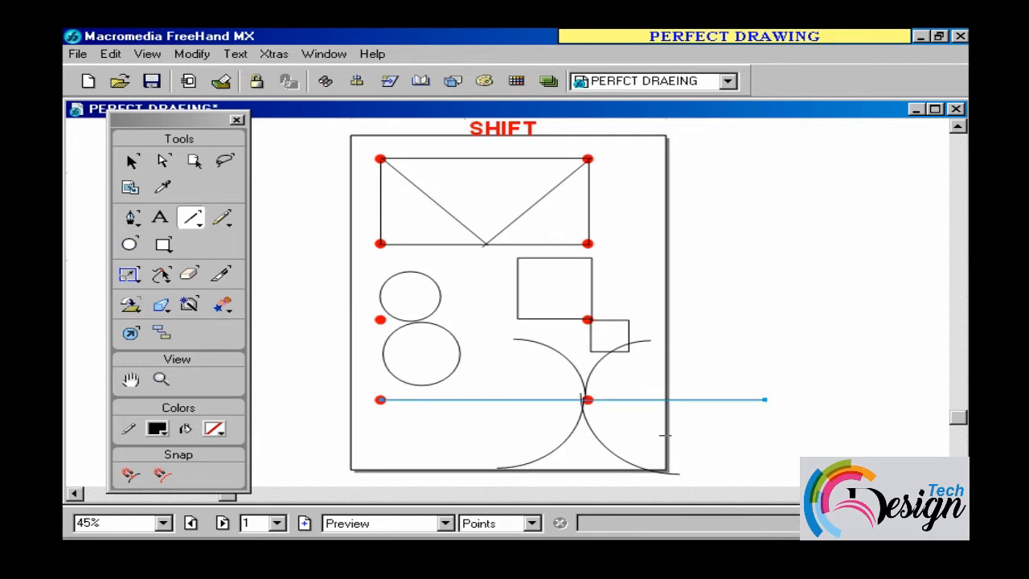
Step: Draw three lines at different angles on the ALT page, each drawn outward from its centre on the top cyan dot
{"action": "left_click", "coordinate": [190, 219]}
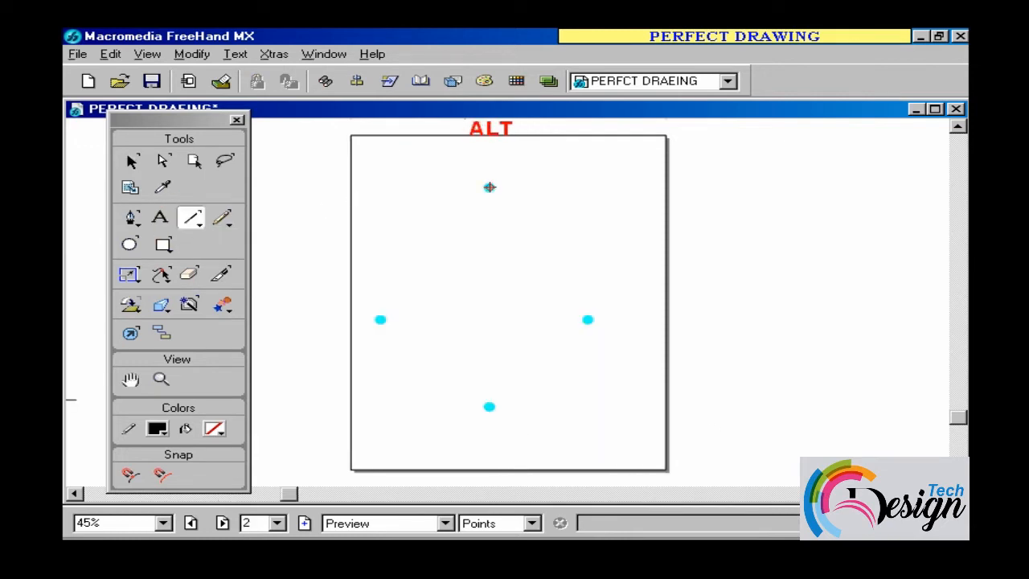
{"action": "left_click_drag", "start_coordinate": [489, 186], "coordinate": [625, 185]}
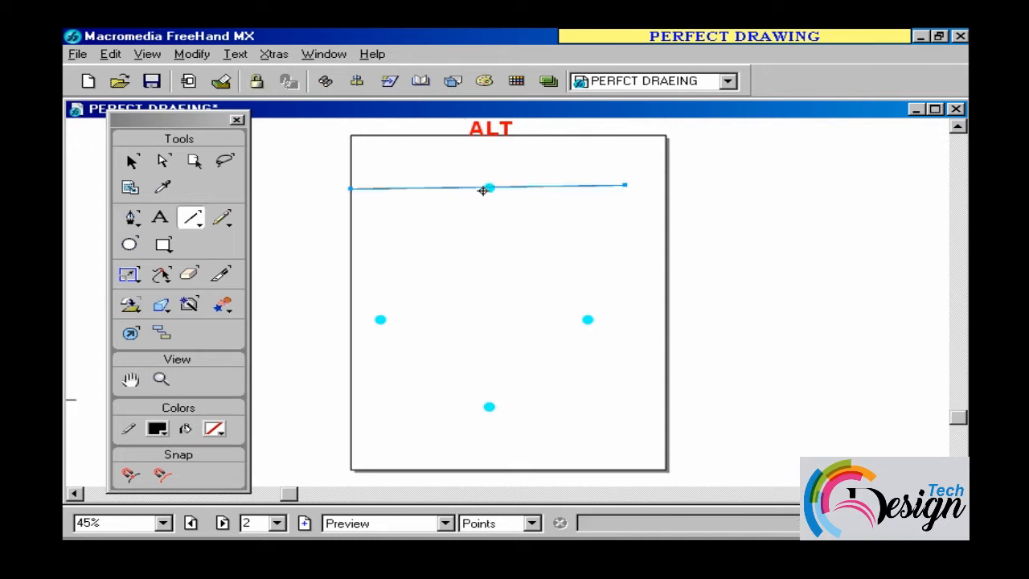
{"action": "left_click_drag", "start_coordinate": [488, 187], "coordinate": [569, 240]}
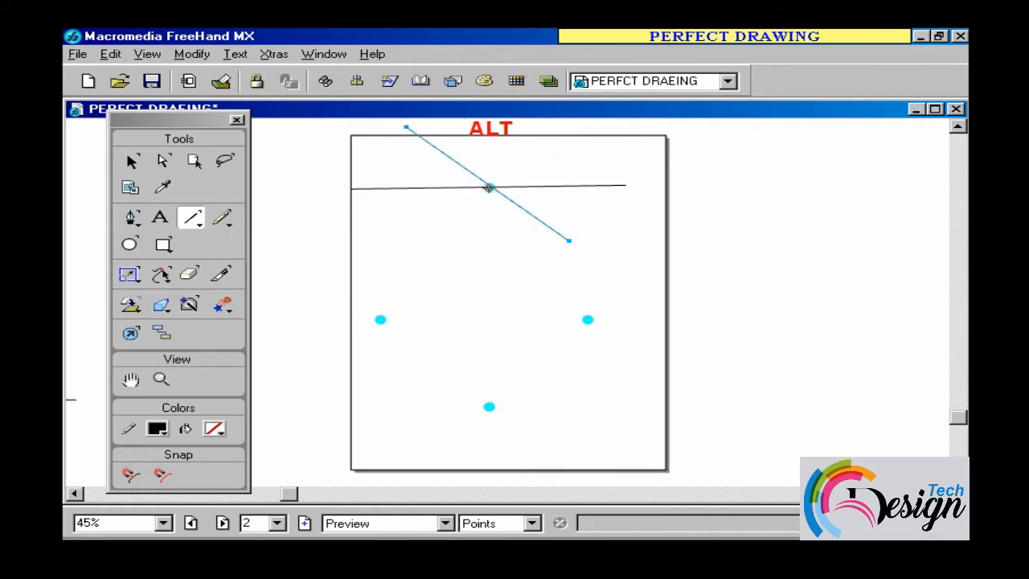
{"action": "left_click_drag", "start_coordinate": [488, 187], "coordinate": [459, 258]}
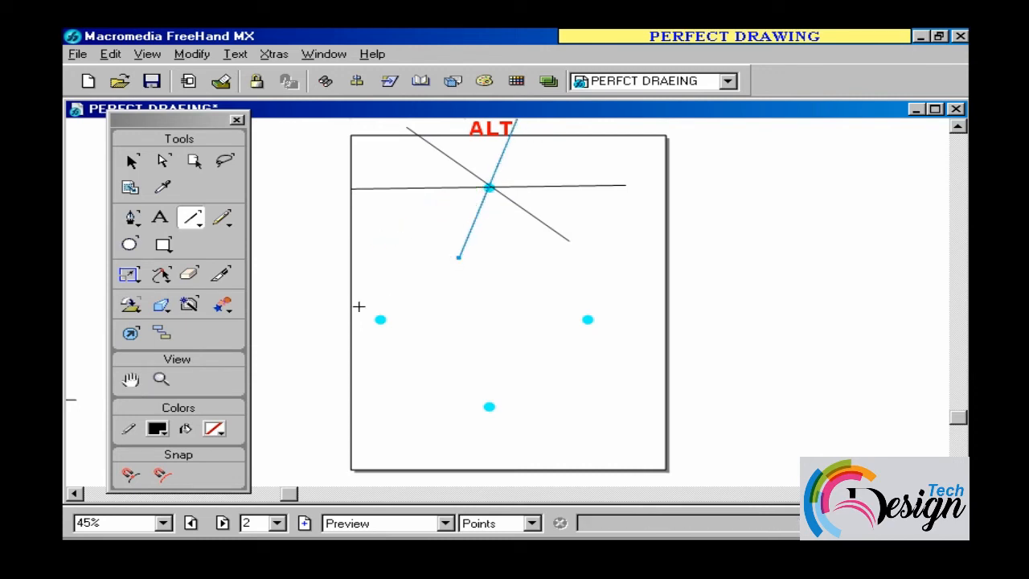
Step: Draw three ellipses of different proportions with the Ellipse tool, each drawn outward from its centre on the left cyan dot
{"action": "left_click", "coordinate": [134, 244]}
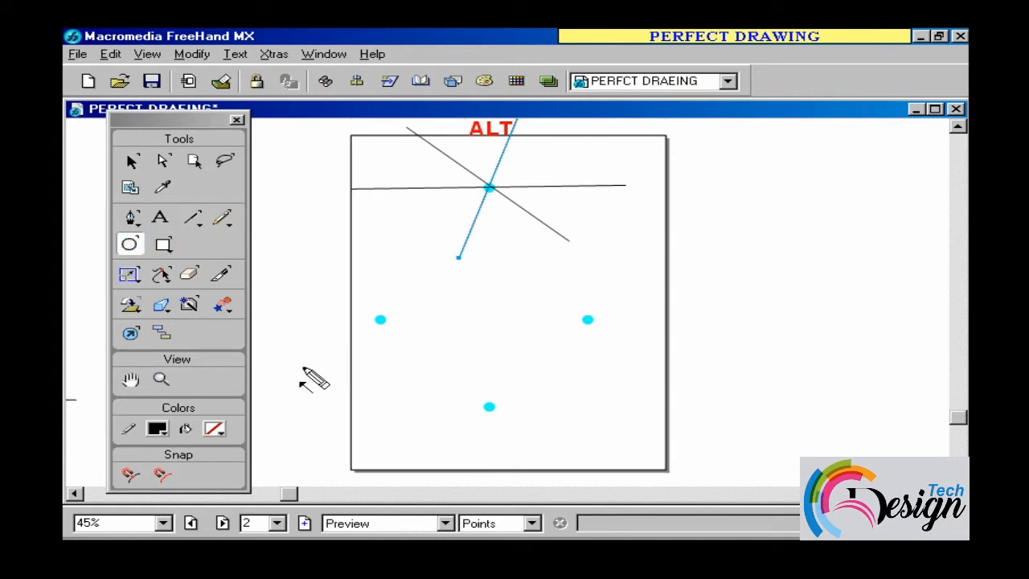
{"action": "left_click", "coordinate": [378, 319]}
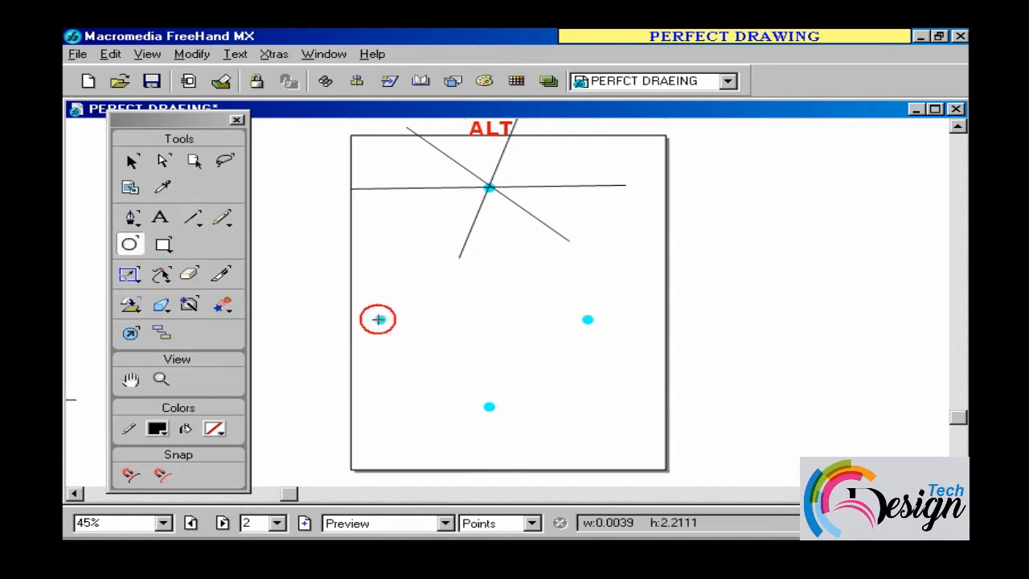
{"action": "left_click_drag", "start_coordinate": [378, 320], "coordinate": [481, 395]}
{"action": "left_click_drag", "start_coordinate": [380, 319], "coordinate": [401, 429]}
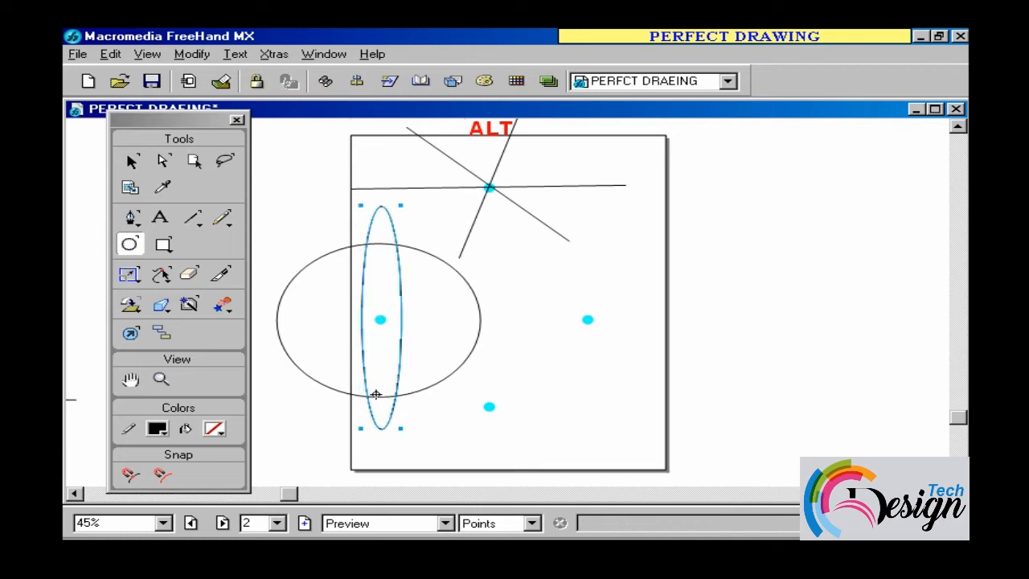
{"action": "left_click_drag", "start_coordinate": [378, 320], "coordinate": [458, 331]}
Step: Draw three rectangles centred on the right cyan dot and a small ellipse centred on the bottom cyan dot
{"action": "left_click", "coordinate": [166, 246]}
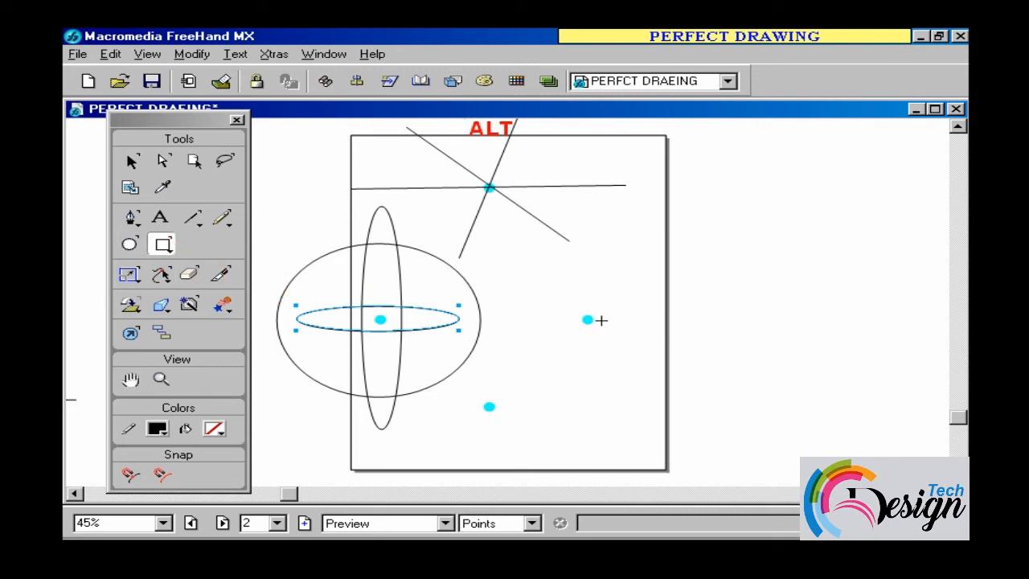
{"action": "left_click_drag", "start_coordinate": [586, 318], "coordinate": [649, 343]}
{"action": "left_click", "coordinate": [129, 243]}
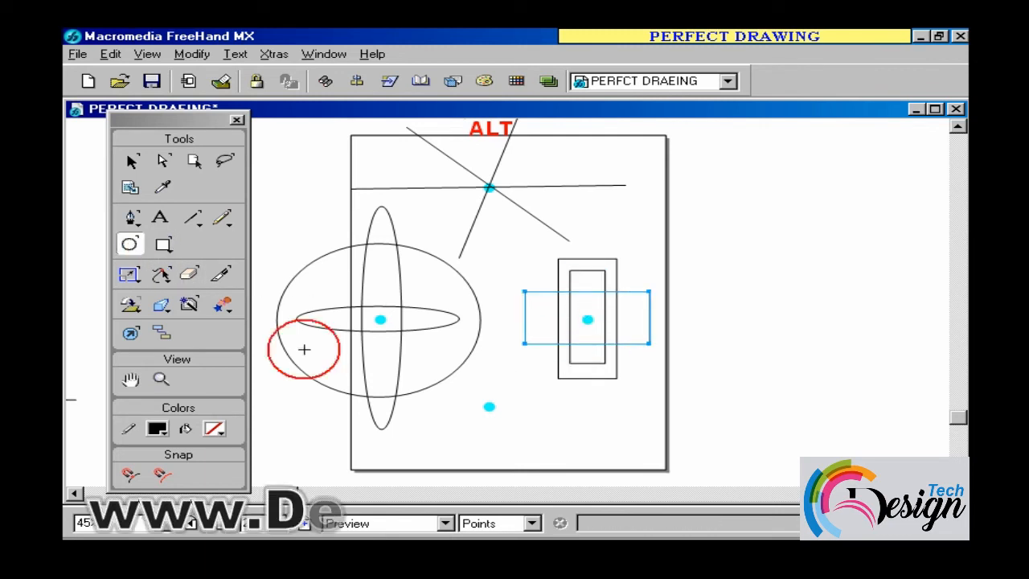
{"action": "left_click_drag", "start_coordinate": [488, 405], "coordinate": [519, 431]}
{"action": "left_click", "coordinate": [162, 246]}
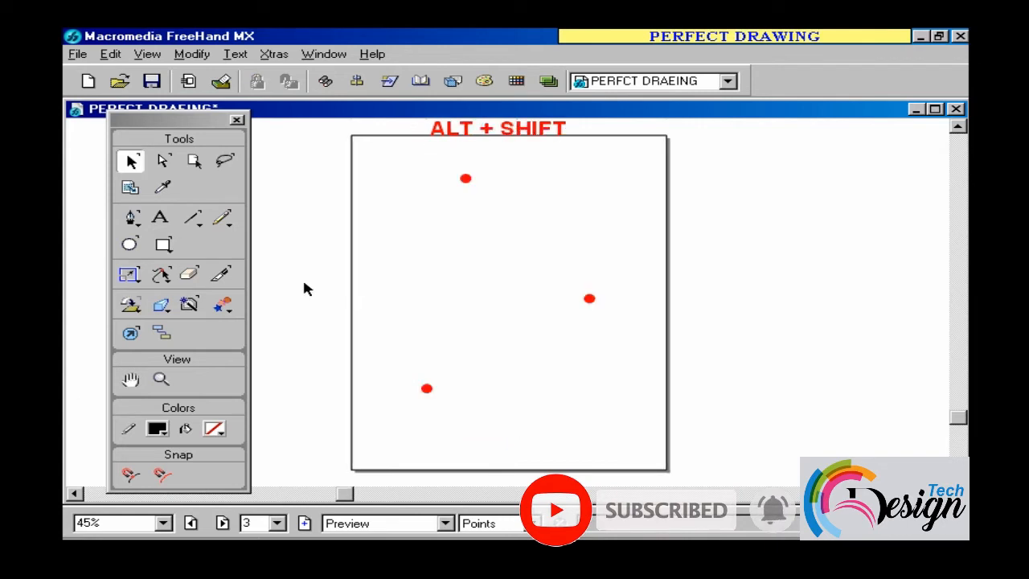
Step: Draw constrained horizontal, diagonal and vertical lines on the ALT + SHIFT page, all centred on the top red dot
{"action": "left_click", "coordinate": [192, 218]}
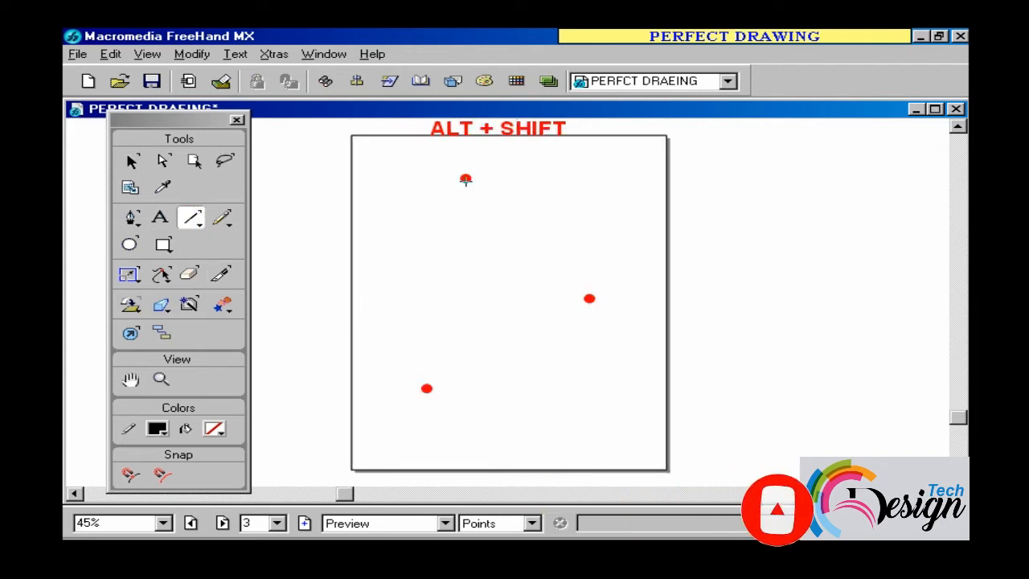
{"action": "left_click_drag", "start_coordinate": [466, 177], "coordinate": [522, 175]}
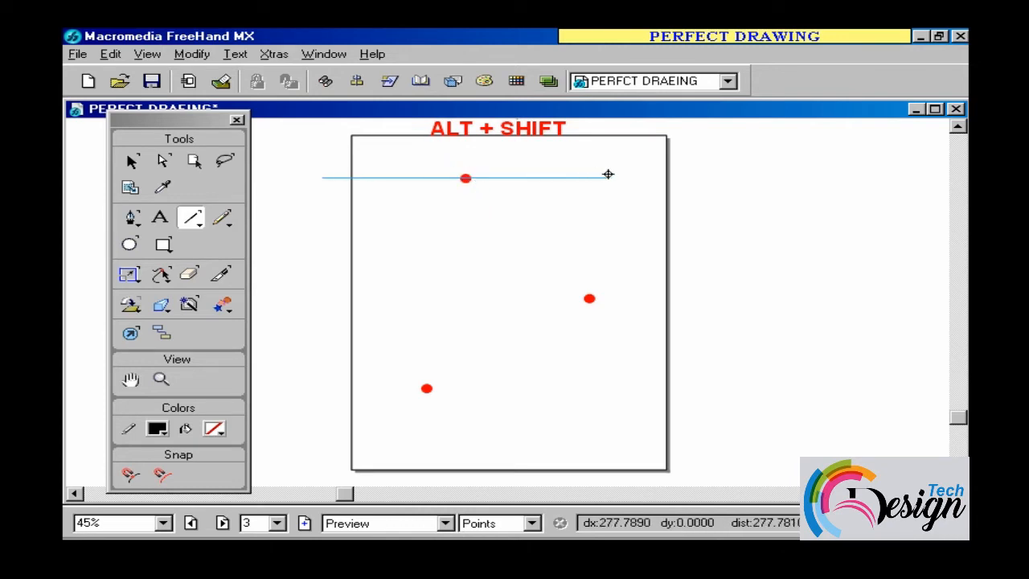
{"action": "left_click_drag", "start_coordinate": [608, 174], "coordinate": [535, 163]}
{"action": "left_click_drag", "start_coordinate": [618, 163], "coordinate": [630, 163]}
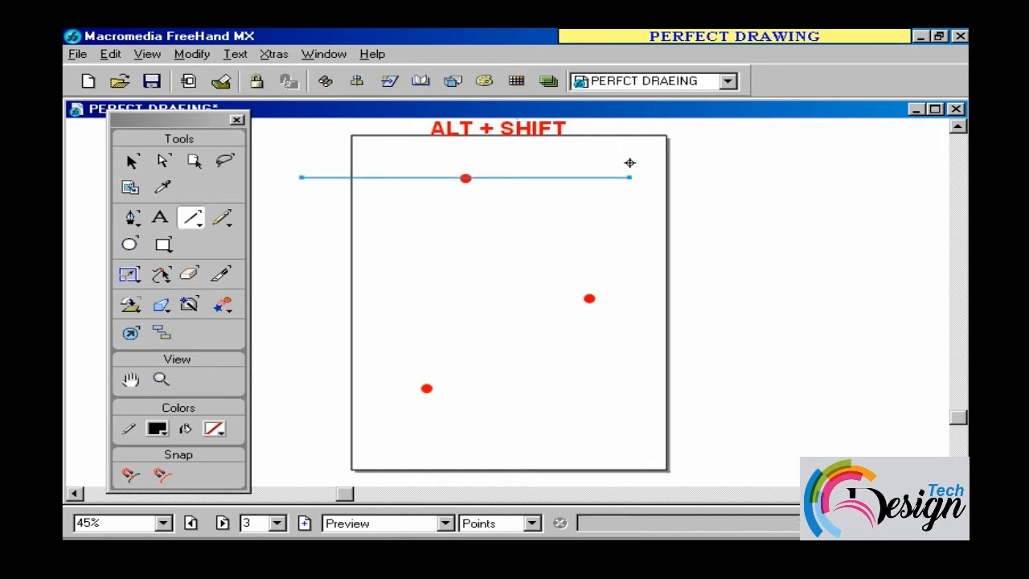
{"action": "mouse_move", "coordinate": [465, 178]}
{"action": "left_mouse_down"}
{"action": "mouse_move", "coordinate": [463, 225]}
{"action": "mouse_move", "coordinate": [425, 223]}
{"action": "mouse_move", "coordinate": [386, 240]}
{"action": "left_mouse_up"}
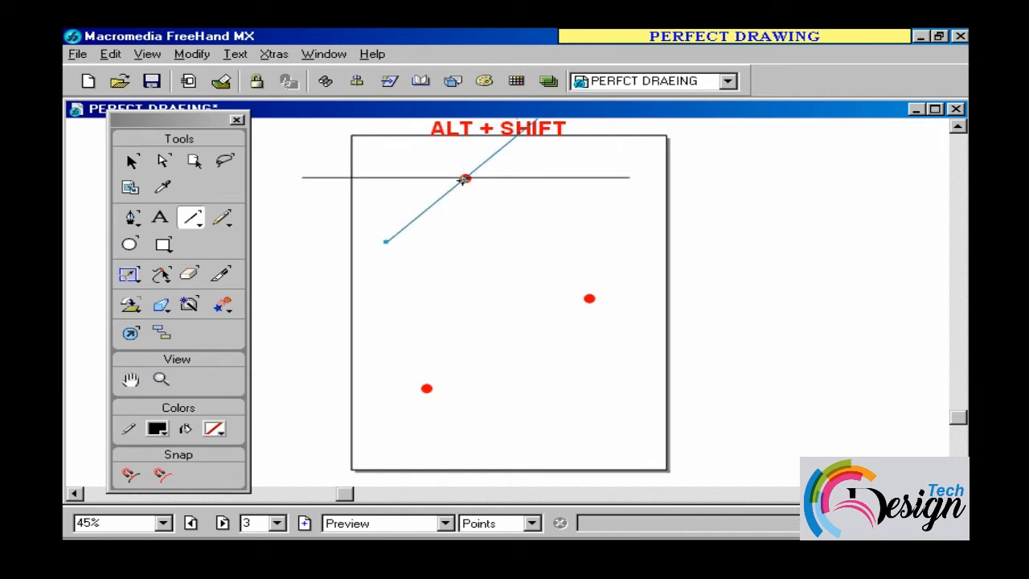
{"action": "left_click_drag", "start_coordinate": [463, 178], "coordinate": [550, 246]}
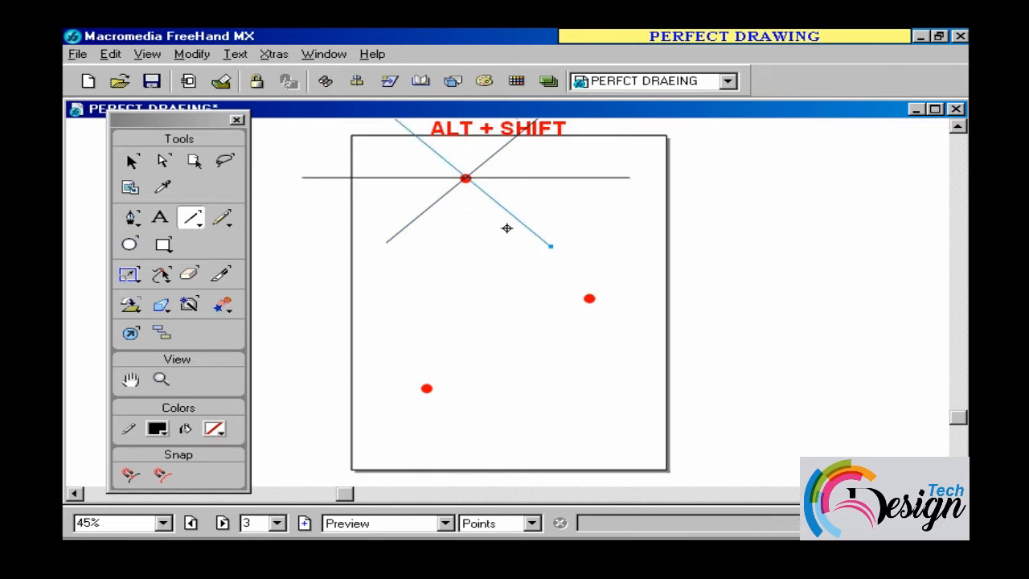
{"action": "left_click_drag", "start_coordinate": [465, 178], "coordinate": [466, 243]}
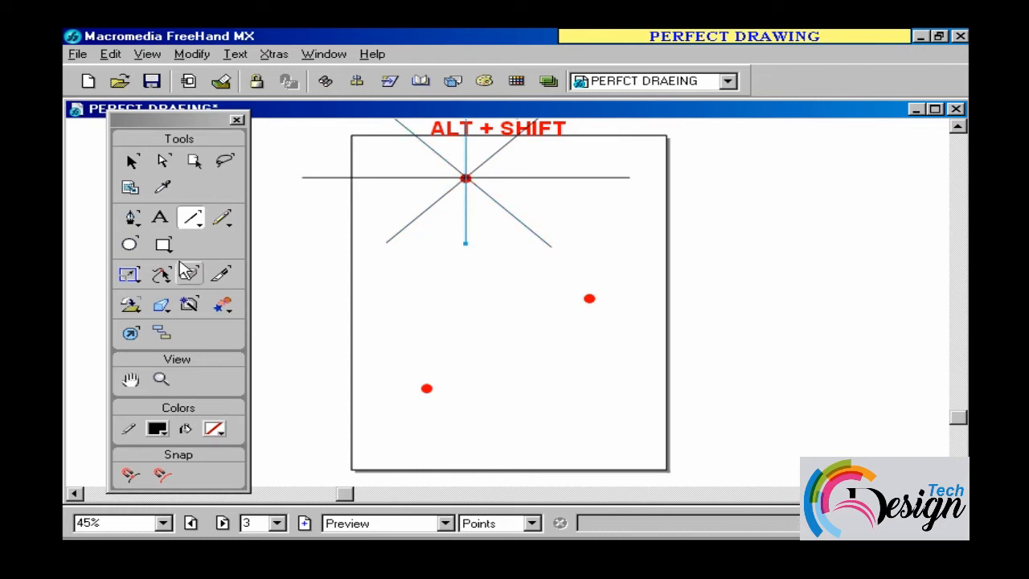
Step: Draw a series of perfect concentric circles of decreasing size outward from the lower-left red dot on the ALT + SHIFT page
{"action": "left_click", "coordinate": [129, 244]}
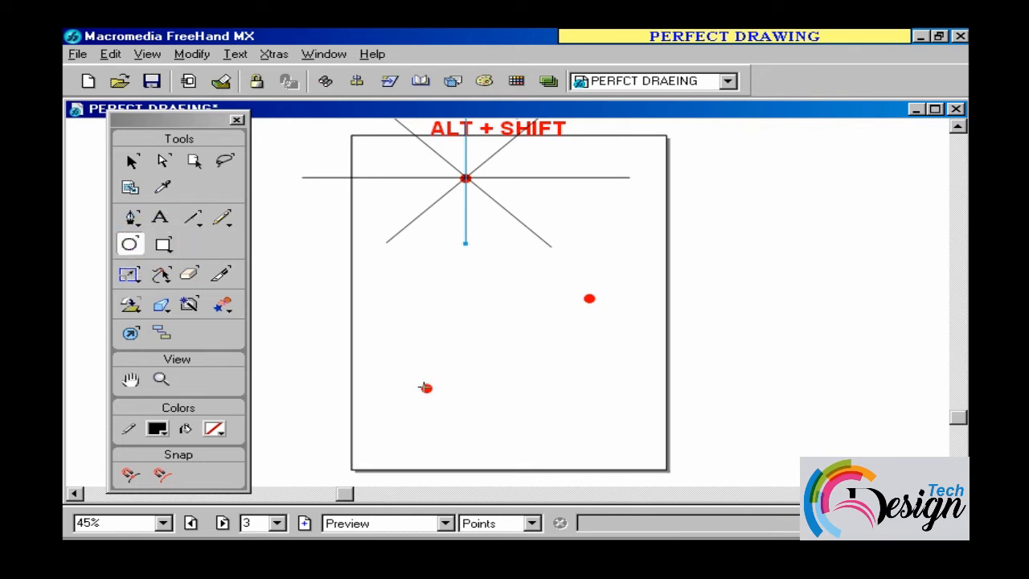
{"action": "left_click_drag", "start_coordinate": [424, 387], "coordinate": [525, 447]}
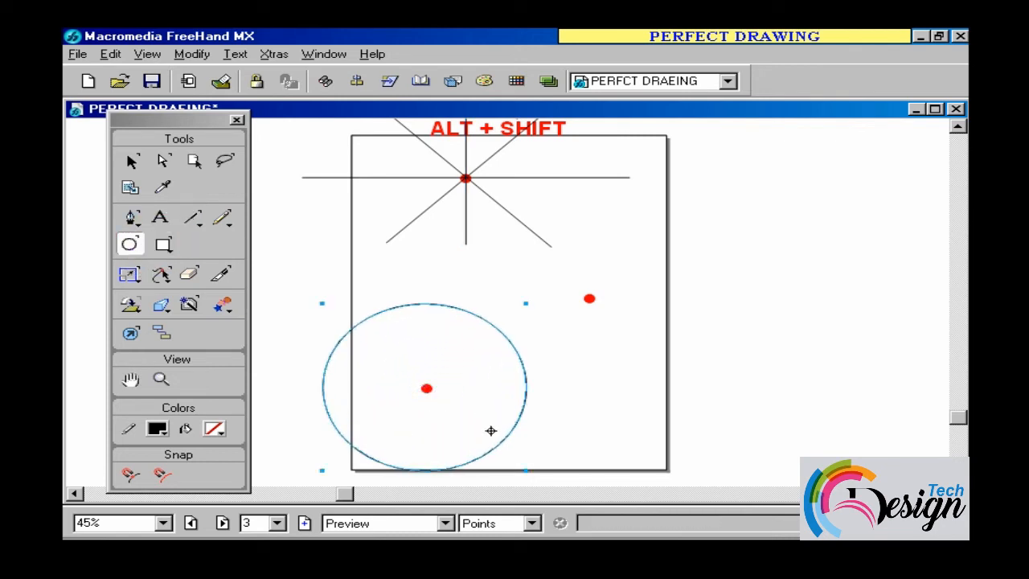
{"action": "left_click_drag", "start_coordinate": [426, 391], "coordinate": [506, 459]}
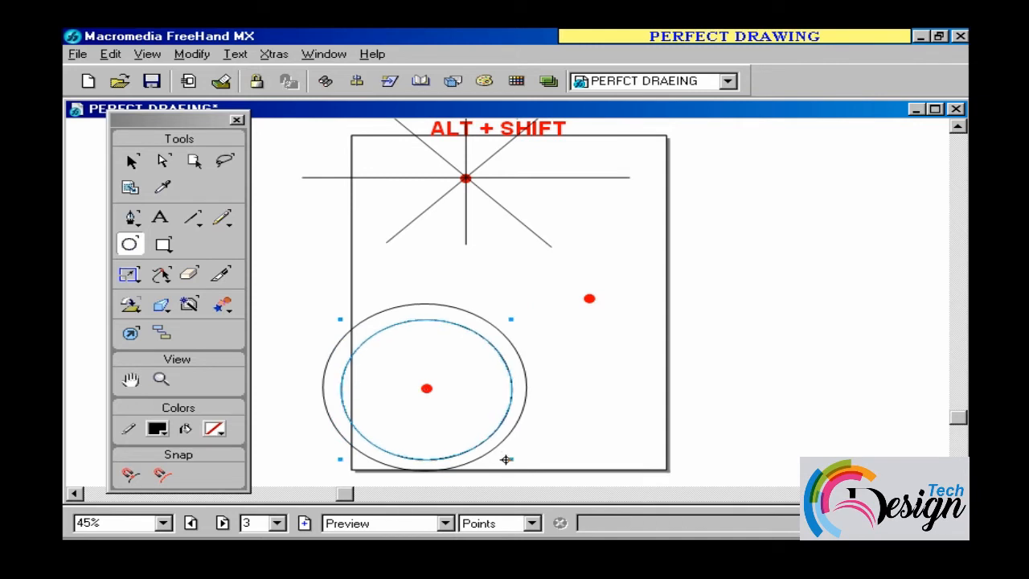
{"action": "left_click_drag", "start_coordinate": [427, 391], "coordinate": [475, 438]}
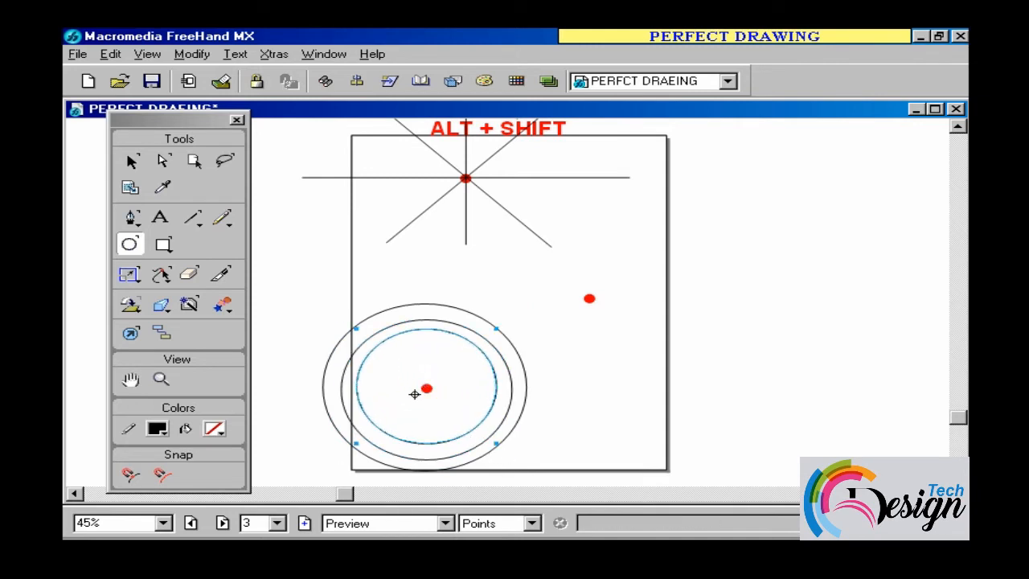
{"action": "left_click_drag", "start_coordinate": [424, 387], "coordinate": [443, 408]}
Step: Draw perfect squares of different sizes, all centred on the right red dot of the ALT + SHIFT page
{"action": "left_click", "coordinate": [163, 244]}
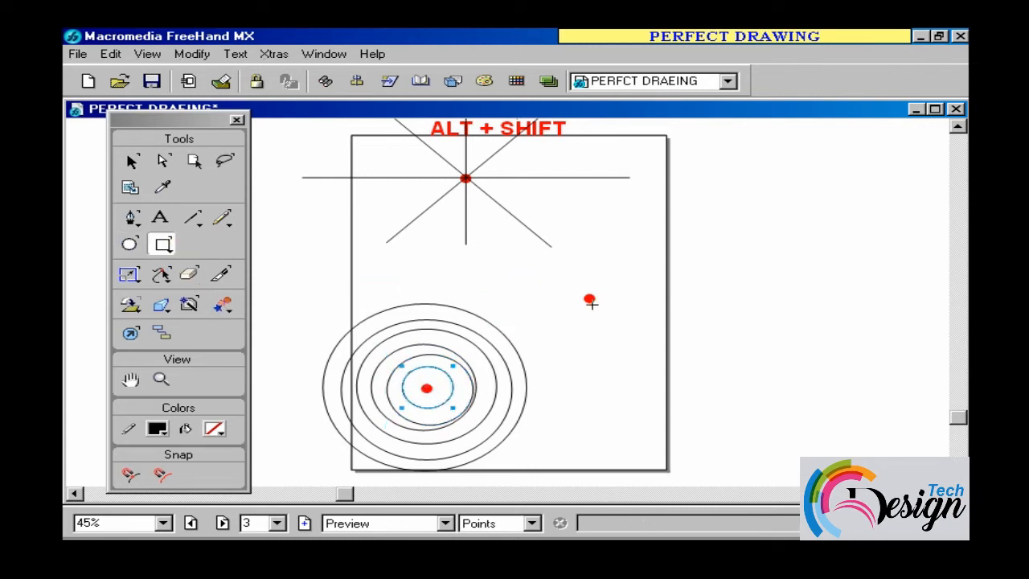
{"action": "left_click_drag", "start_coordinate": [590, 299], "coordinate": [651, 365]}
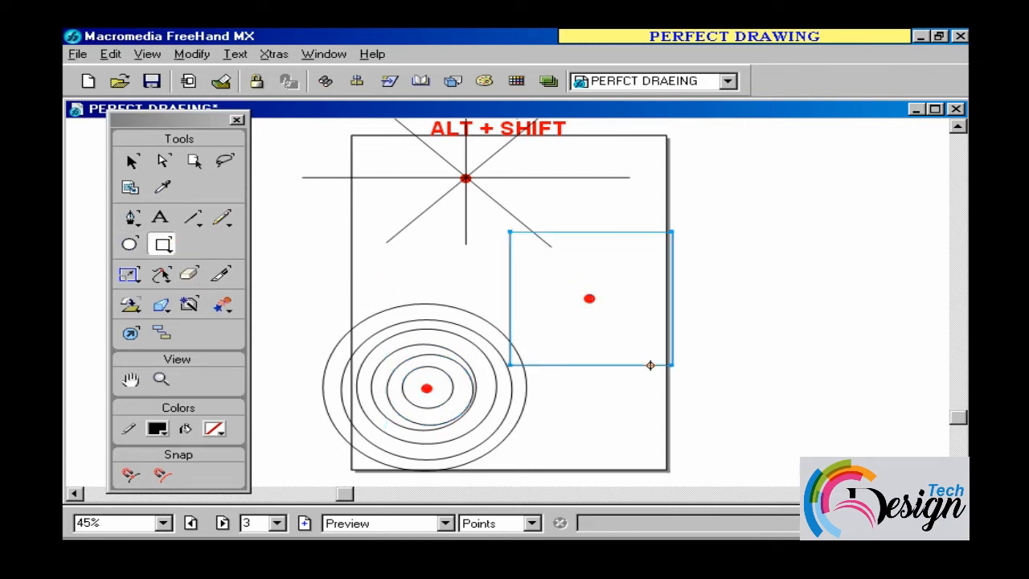
{"action": "left_click_drag", "start_coordinate": [589, 300], "coordinate": [654, 377]}
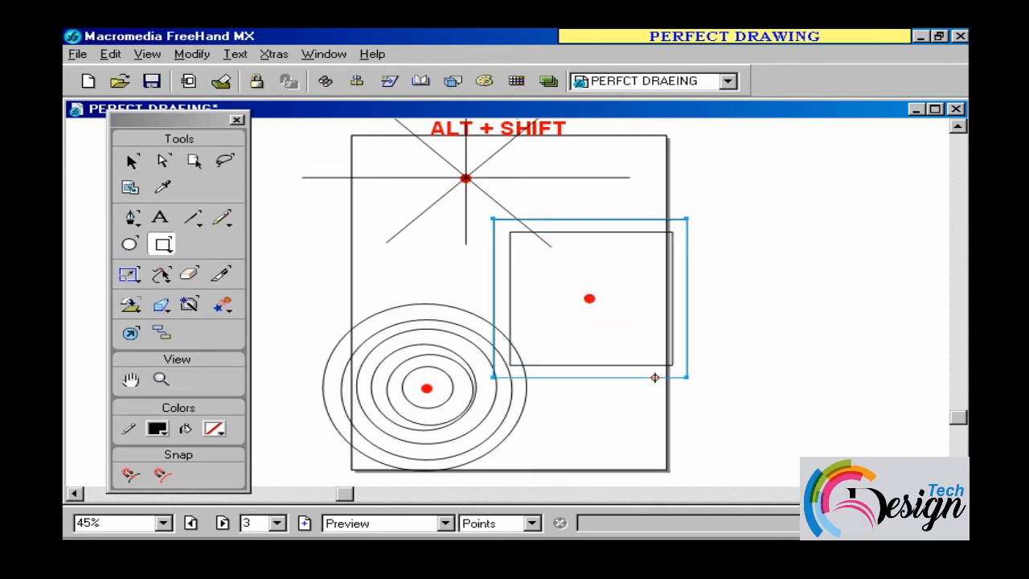
{"action": "mouse_move", "coordinate": [590, 298]}
{"action": "left_mouse_down"}
{"action": "mouse_move", "coordinate": [636, 346]}
{"action": "mouse_move", "coordinate": [588, 297]}
{"action": "mouse_move", "coordinate": [613, 331]}
{"action": "mouse_move", "coordinate": [605, 320]}
{"action": "left_mouse_up"}
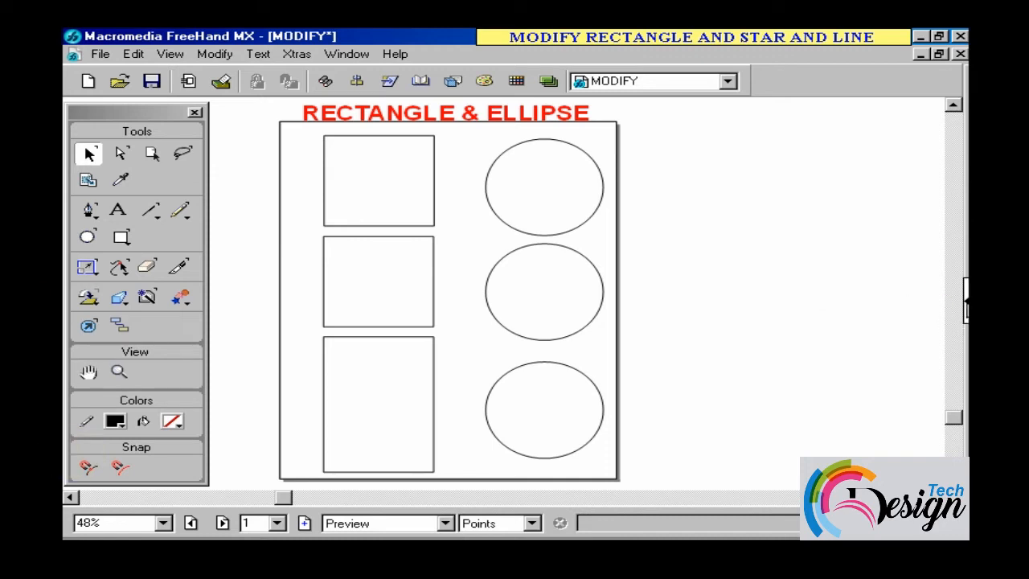
Step: Select the top rectangle on the RECTANGLE & ELLIPSE page and show its object properties
{"action": "left_click", "coordinate": [965, 299]}
{"action": "left_click", "coordinate": [426, 137]}
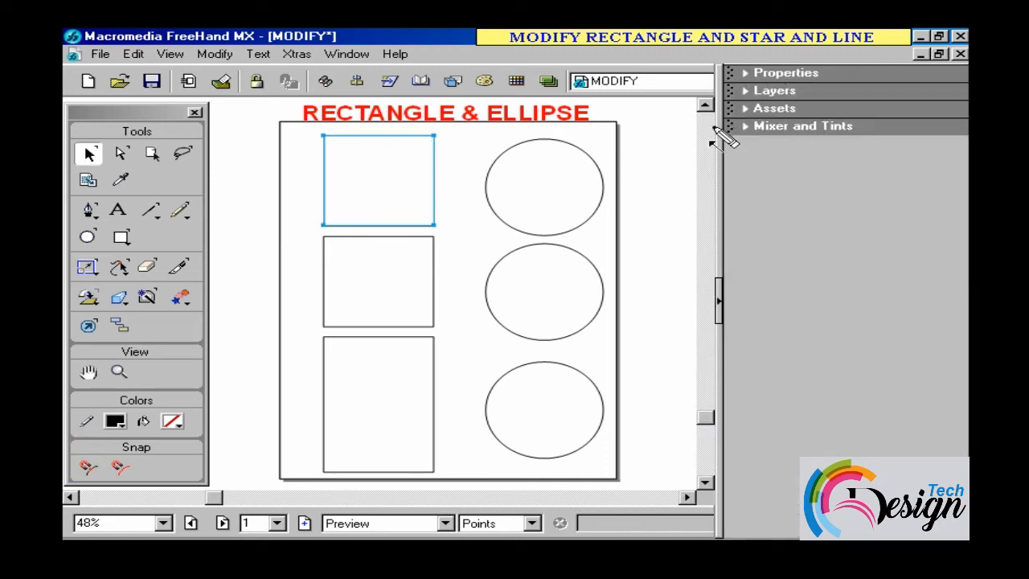
{"action": "left_click", "coordinate": [782, 75]}
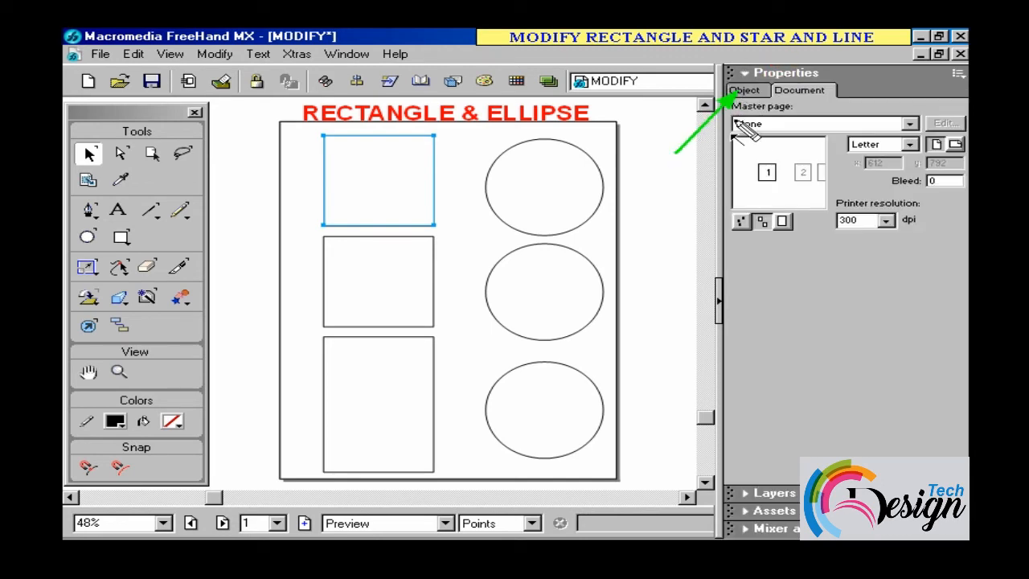
{"action": "left_click", "coordinate": [747, 91]}
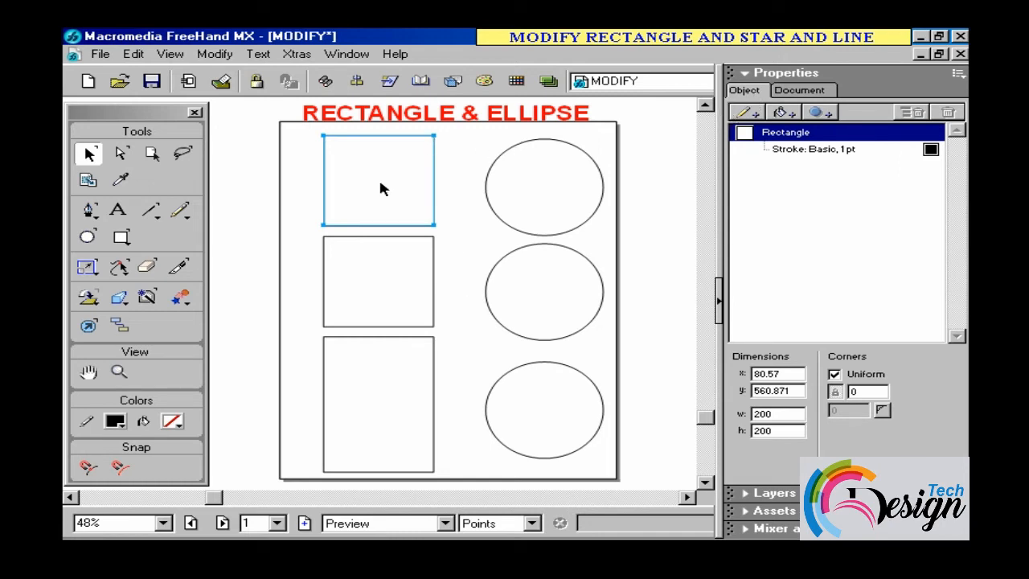
Step: Round all four corners of the top rectangle uniformly to a radius of about 48 by reshaping a corner point
{"action": "key", "text": "a"}
{"action": "mouse_move", "coordinate": [324, 136]}
{"action": "left_mouse_down"}
{"action": "mouse_move", "coordinate": [319, 172]}
{"action": "mouse_move", "coordinate": [323, 137]}
{"action": "mouse_move", "coordinate": [326, 150]}
{"action": "left_mouse_up"}
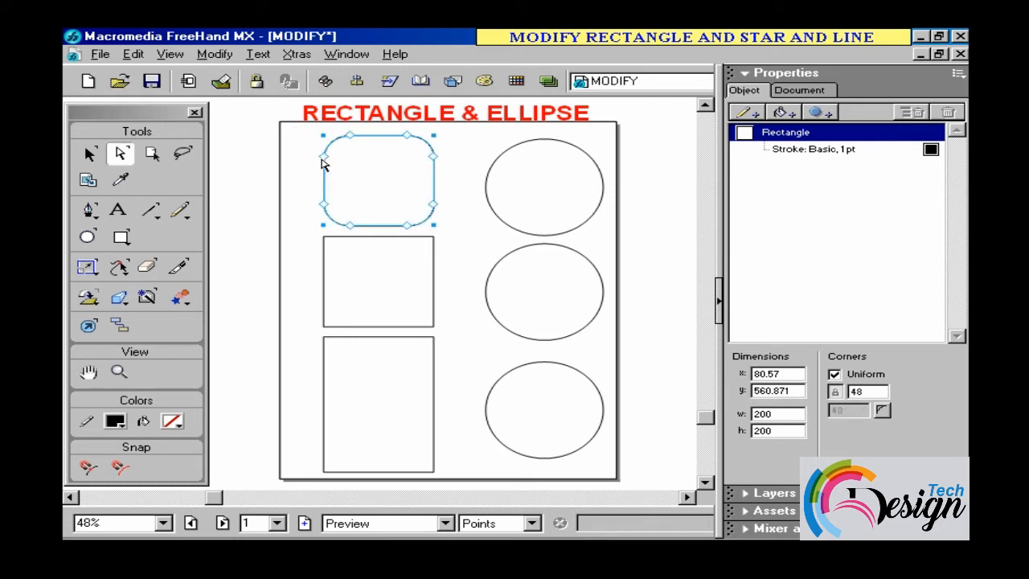
{"action": "left_click", "coordinate": [304, 170]}
Step: Try to round all corners of the middle rectangle together by reshaping its upper-left corner point
{"action": "key", "text": "v"}
{"action": "left_click", "coordinate": [345, 237]}
{"action": "key", "text": "a"}
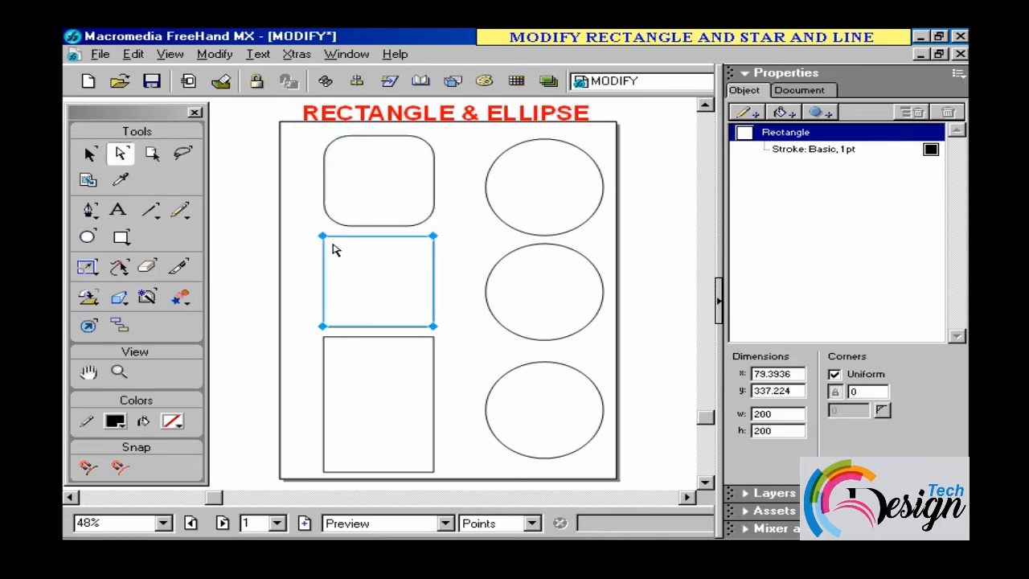
{"action": "mouse_move", "coordinate": [323, 236]}
{"action": "left_mouse_down"}
{"action": "mouse_move", "coordinate": [323, 256]}
{"action": "mouse_move", "coordinate": [322, 234]}
{"action": "left_mouse_up"}
{"action": "key", "text": "v"}
{"action": "left_click", "coordinate": [311, 230]}
Step: Turn off Uniform corners for the middle rectangle and round only its upper-left corner to a radius of about 72
{"action": "left_click", "coordinate": [343, 235]}
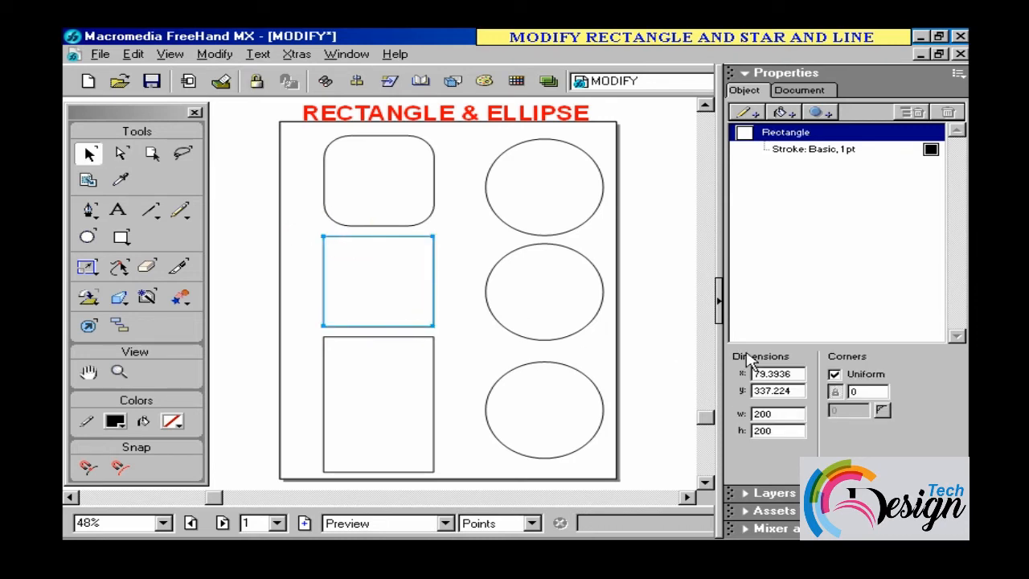
{"action": "left_click", "coordinate": [835, 375]}
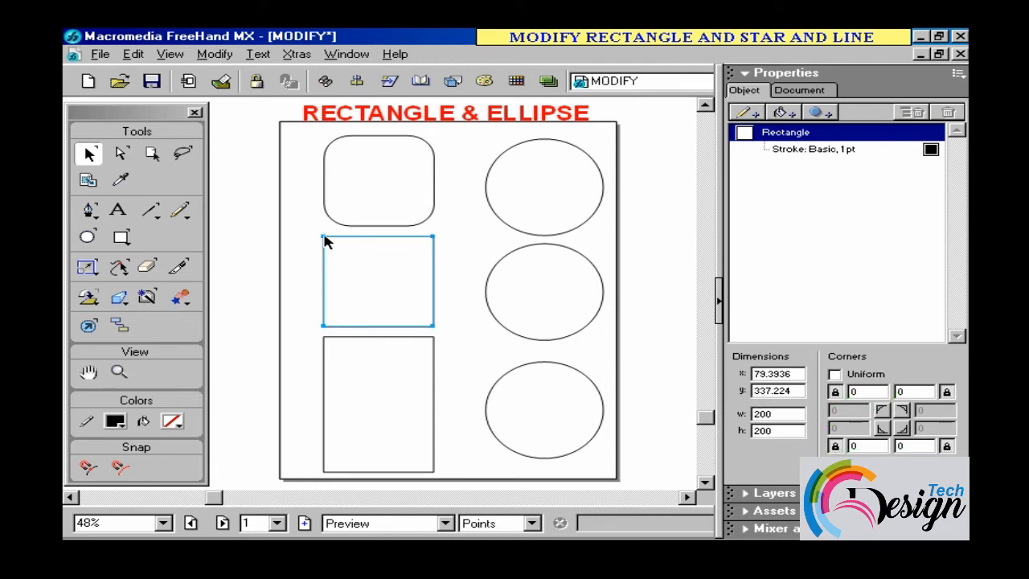
{"action": "key", "text": "a"}
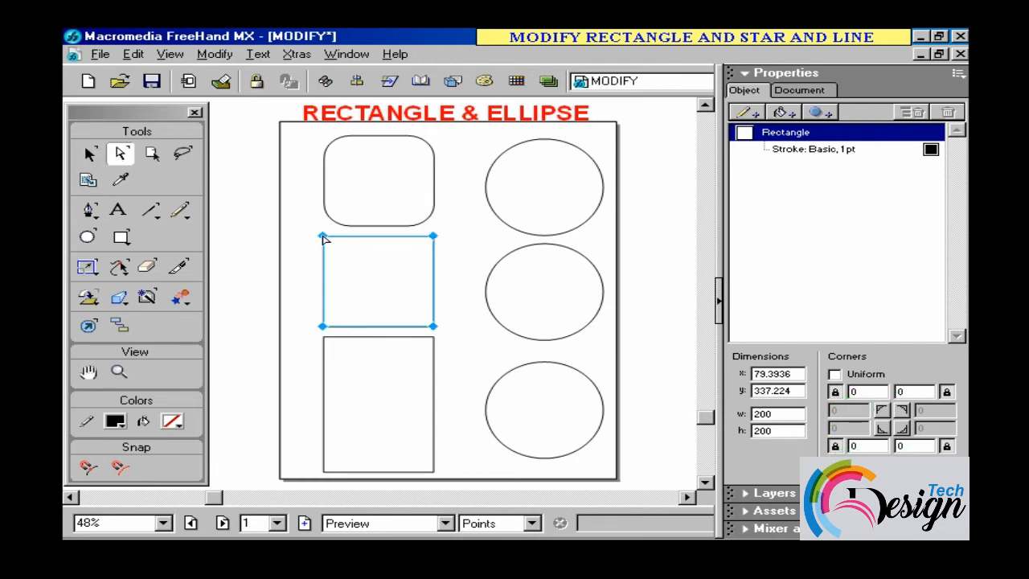
{"action": "left_click_drag", "start_coordinate": [322, 238], "coordinate": [329, 274]}
{"action": "key", "text": "v"}
Step: Round the middle rectangle's lower-right corner to a radius of about 80 and deselect the shape
{"action": "key", "text": "a"}
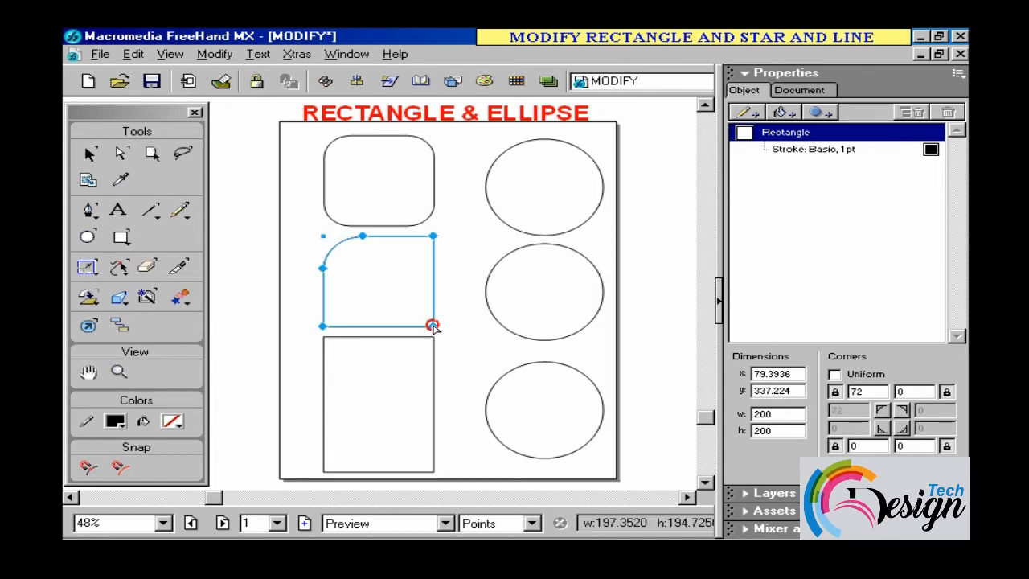
{"action": "left_click_drag", "start_coordinate": [432, 325], "coordinate": [440, 296]}
{"action": "key", "text": "v"}
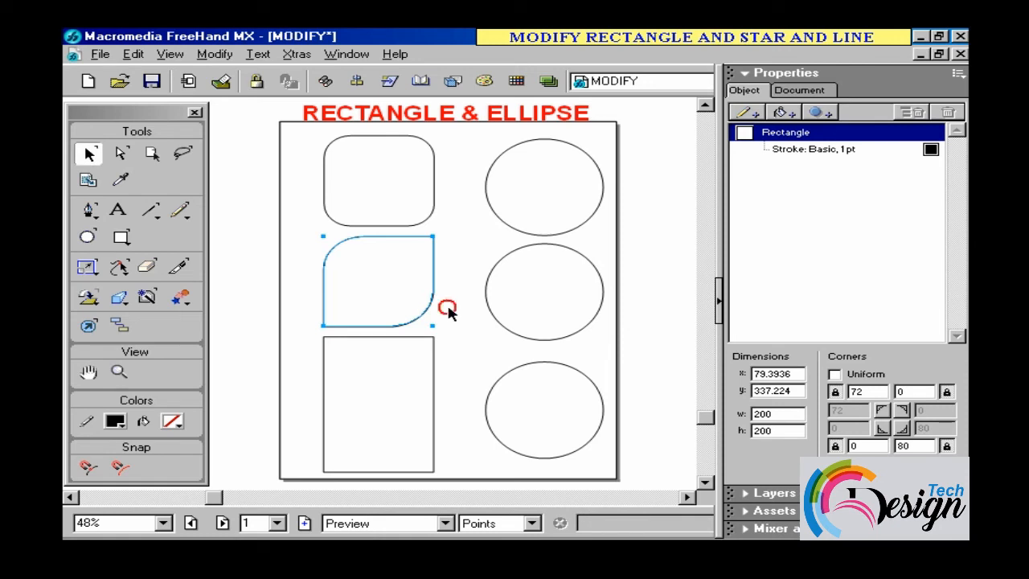
{"action": "left_click", "coordinate": [446, 310]}
{"action": "left_click", "coordinate": [418, 326]}
Step: Turn off Uniform corners for the bottom rectangle and round only its upper-left corner to a radius of about 98
{"action": "left_click", "coordinate": [408, 337]}
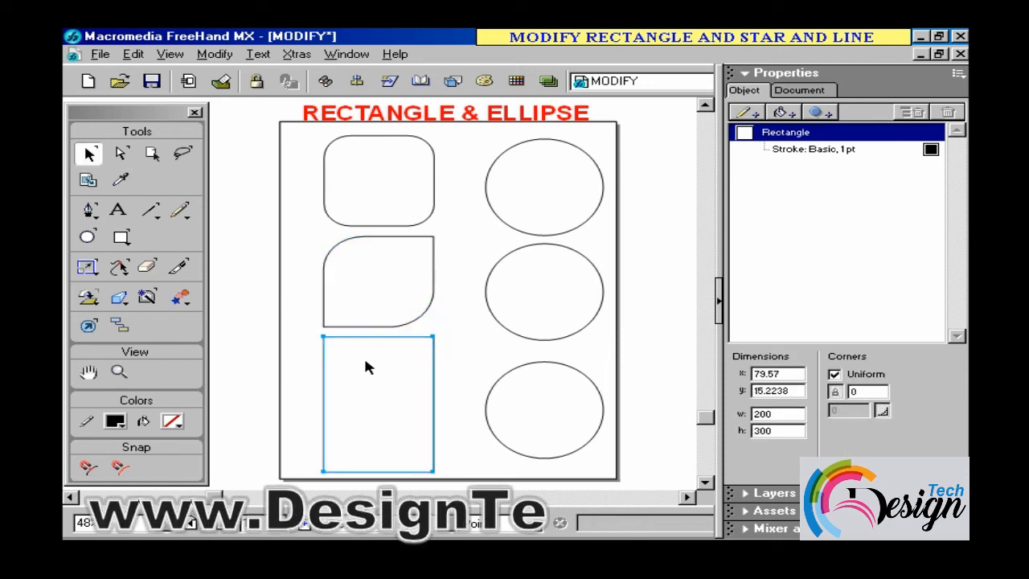
{"action": "left_click", "coordinate": [834, 375]}
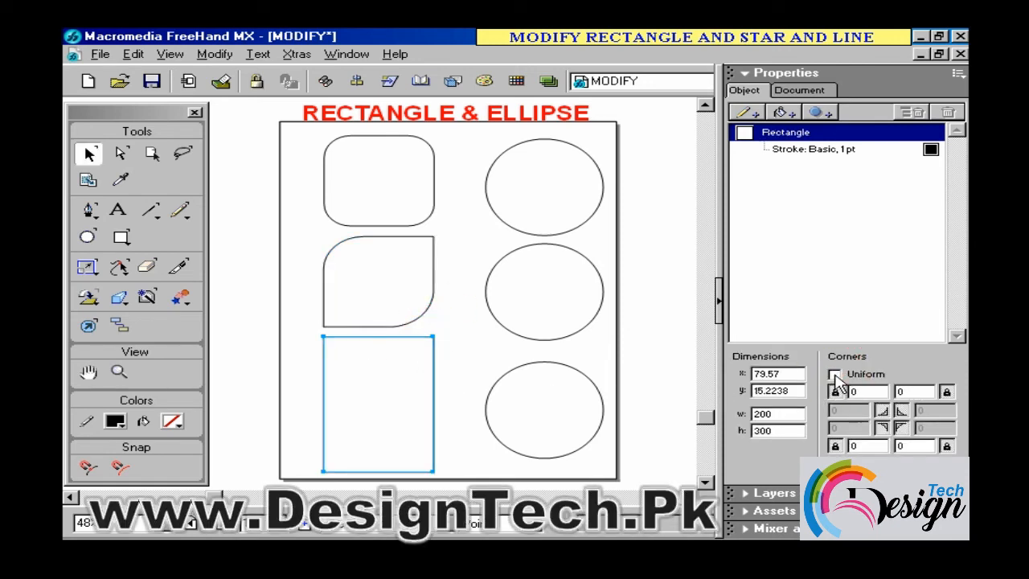
{"action": "left_click", "coordinate": [315, 352]}
{"action": "left_click", "coordinate": [325, 338]}
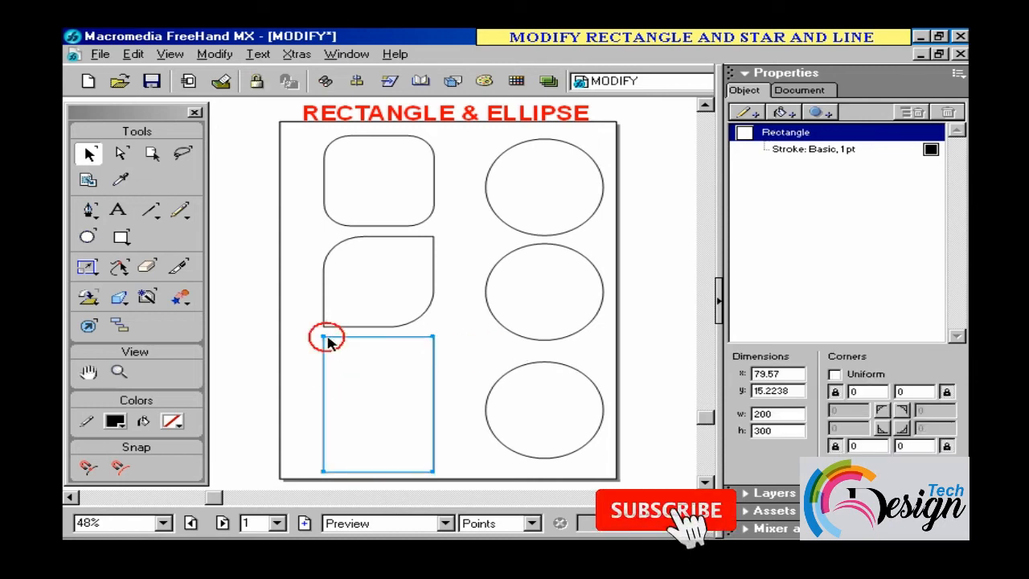
{"action": "left_click_drag", "start_coordinate": [323, 348], "coordinate": [333, 385]}
{"action": "left_click", "coordinate": [457, 361]}
Step: Round the bottom rectangle's lower-right corner to a radius of about 128
{"action": "left_click", "coordinate": [433, 349]}
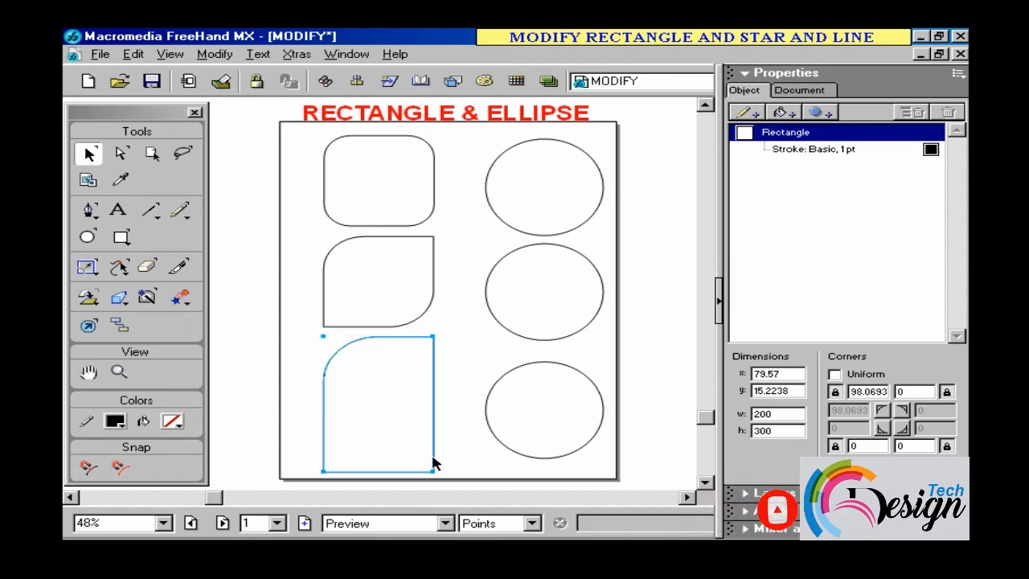
{"action": "key", "text": "alt"}
{"action": "left_click_drag", "start_coordinate": [432, 475], "coordinate": [452, 424]}
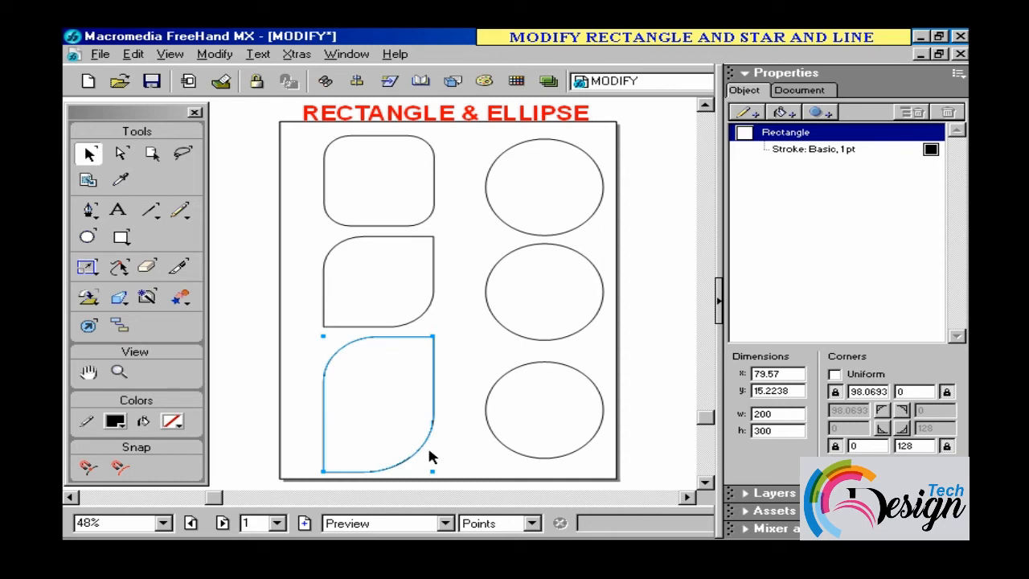
Step: Make the lower-right corners of the bottom and middle rectangles concave, leaving both shapes deselected
{"action": "key", "text": "alt"}
{"action": "left_click", "coordinate": [901, 428]}
{"action": "left_click", "coordinate": [468, 456]}
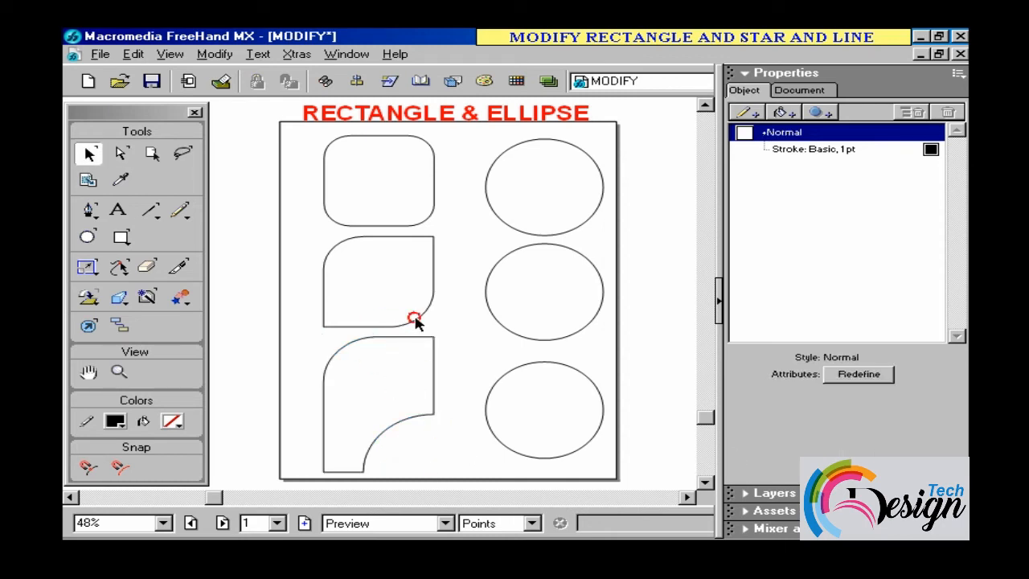
{"action": "left_click", "coordinate": [416, 321]}
{"action": "left_click", "coordinate": [901, 429]}
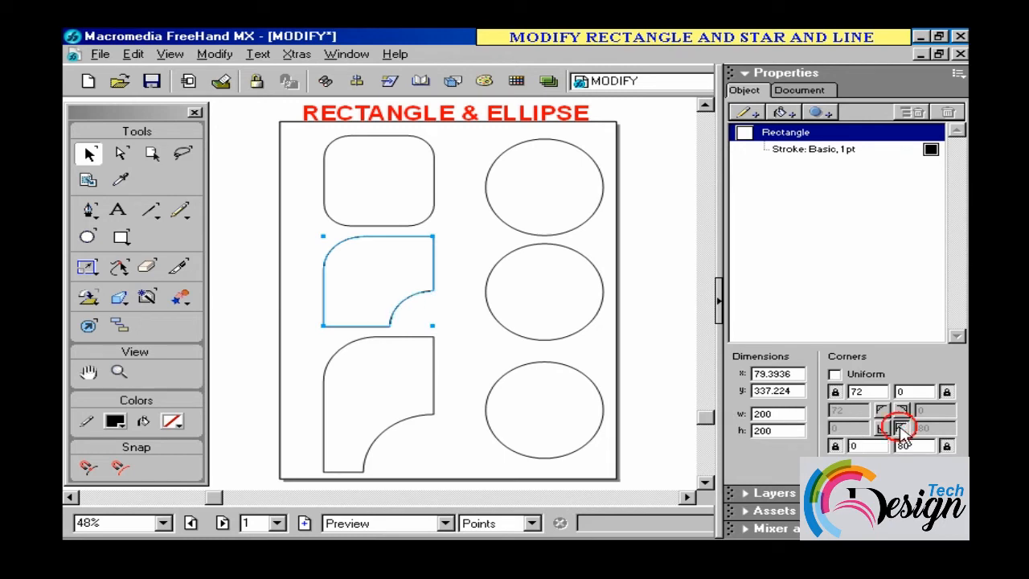
{"action": "left_click", "coordinate": [478, 362]}
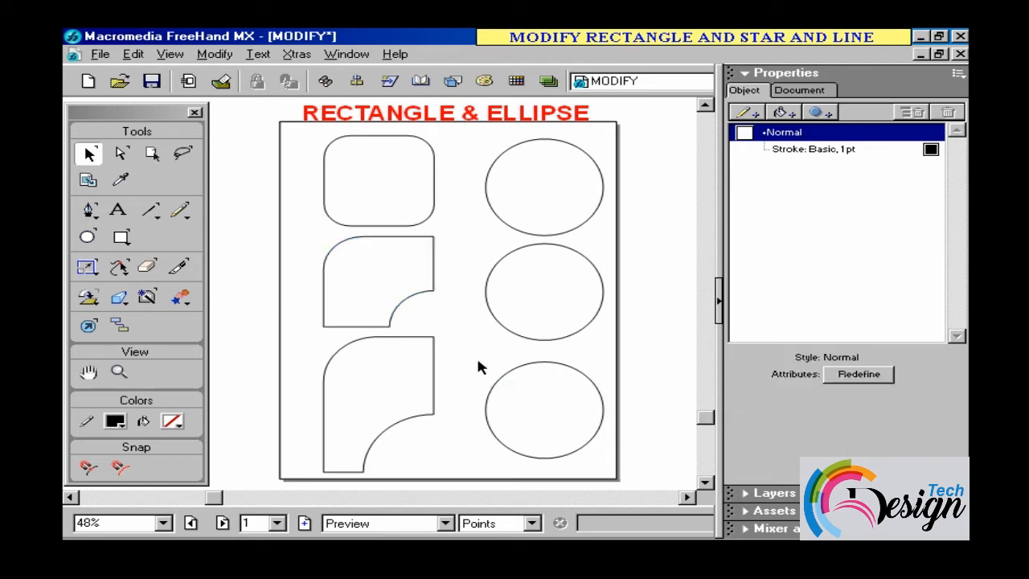
Step: Cut the top ellipse open into a pie shape and set its arc start angle to 90 degrees
{"action": "left_click", "coordinate": [560, 141]}
{"action": "key", "text": "a"}
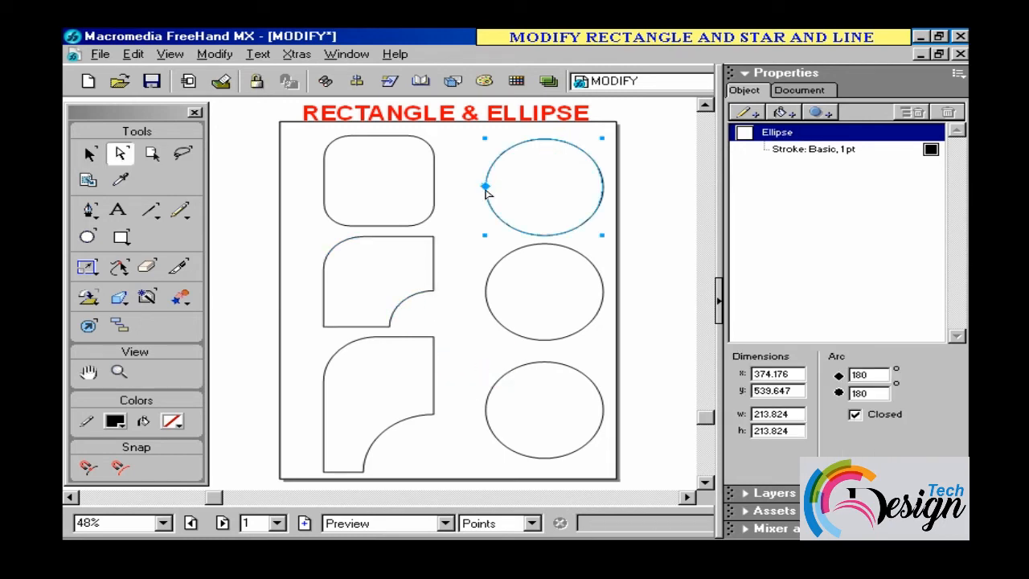
{"action": "left_click_drag", "start_coordinate": [484, 186], "coordinate": [553, 157]}
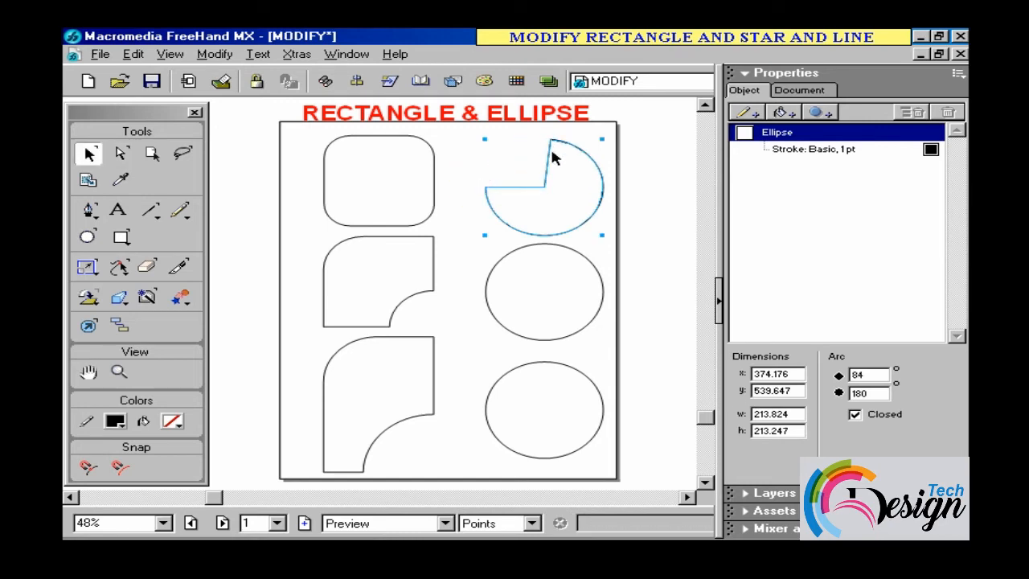
{"action": "double_click", "coordinate": [858, 375]}
{"action": "key", "text": "Return"}
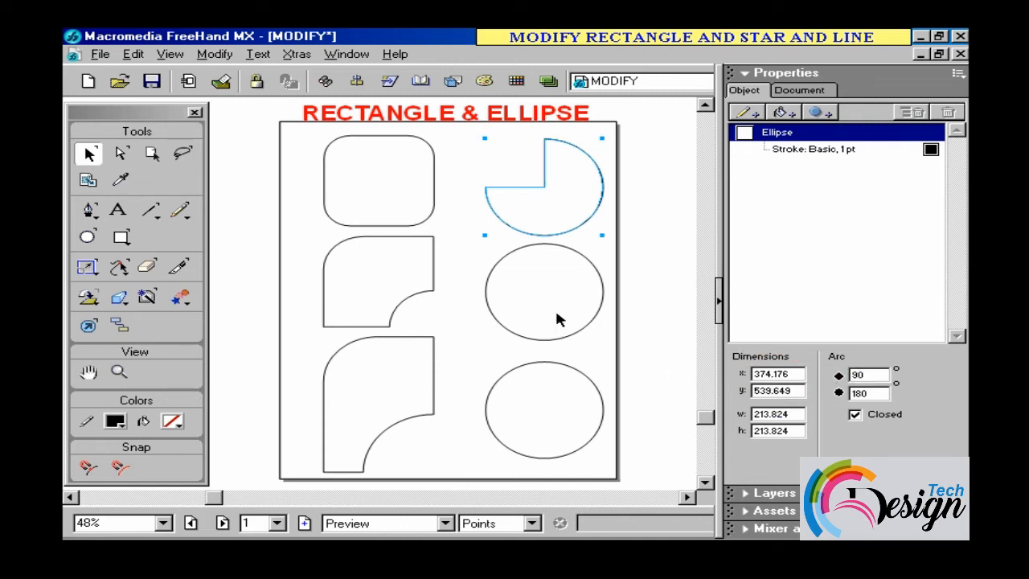
Step: Cut a wedge from the middle ellipse by moving its arc end angle to about 205 degrees
{"action": "left_click", "coordinate": [532, 252]}
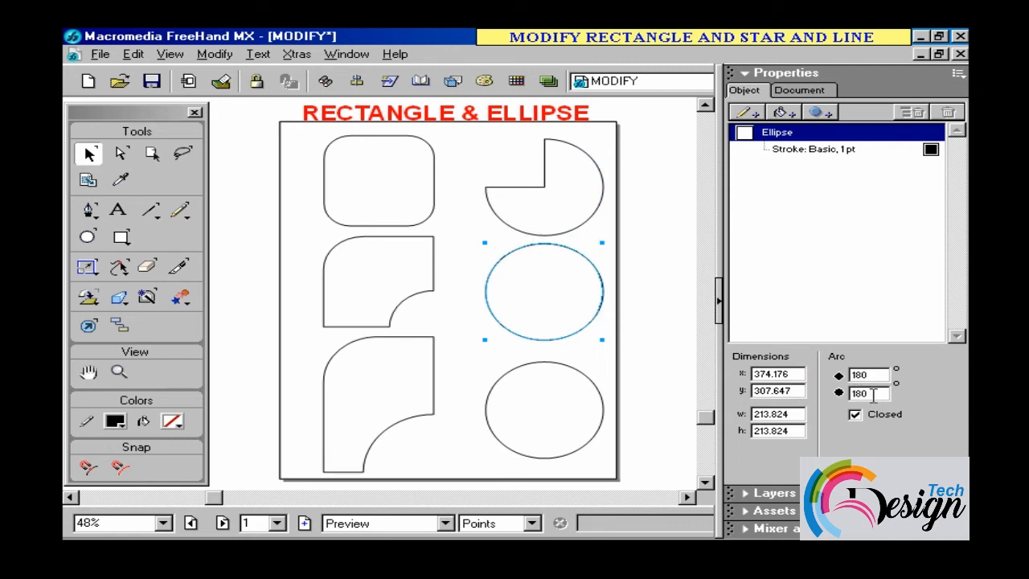
{"action": "key", "text": "a"}
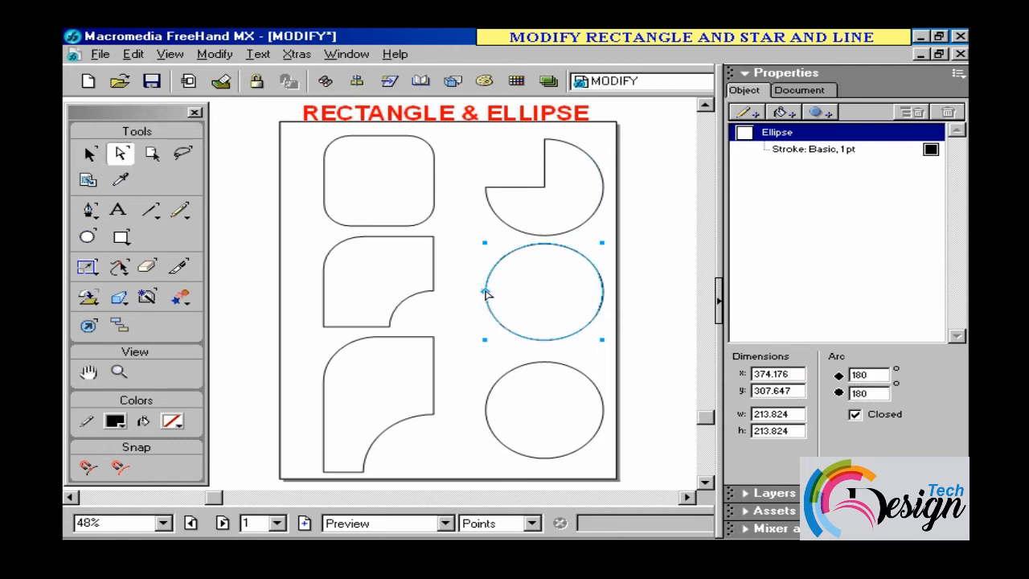
{"action": "mouse_move", "coordinate": [485, 294]}
{"action": "left_mouse_down"}
{"action": "mouse_move", "coordinate": [521, 331]}
{"action": "mouse_move", "coordinate": [494, 312]}
{"action": "left_mouse_up"}
{"action": "key", "text": "v"}
{"action": "left_click", "coordinate": [496, 335]}
{"action": "left_click", "coordinate": [500, 324]}
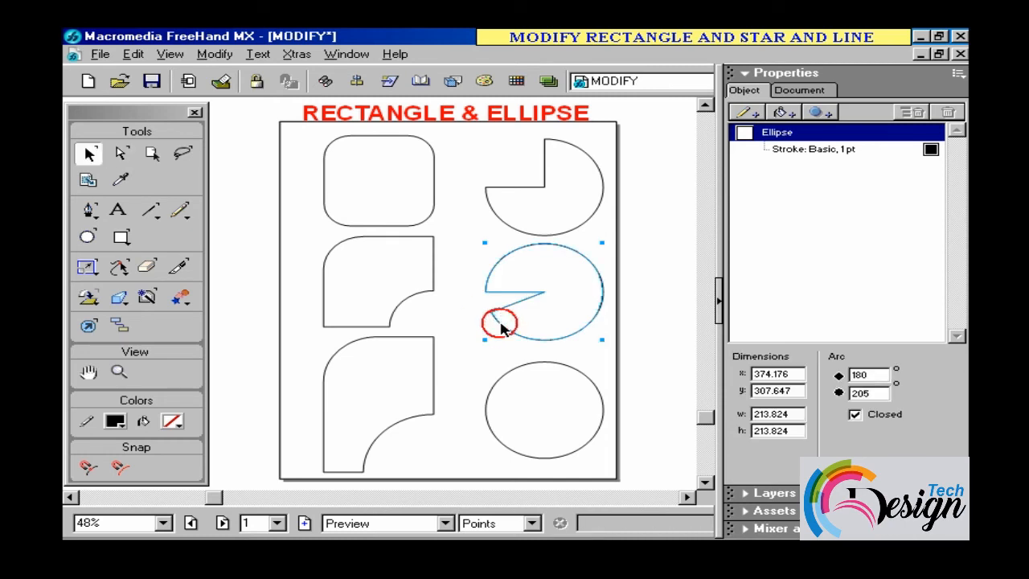
Step: Cut a wedge from the bottom ellipse with an arc start angle of about 133 degrees and turn off its Closed option
{"action": "left_click", "coordinate": [524, 366]}
{"action": "key", "text": "a"}
{"action": "left_click_drag", "start_coordinate": [485, 410], "coordinate": [508, 384]}
{"action": "key", "text": "v"}
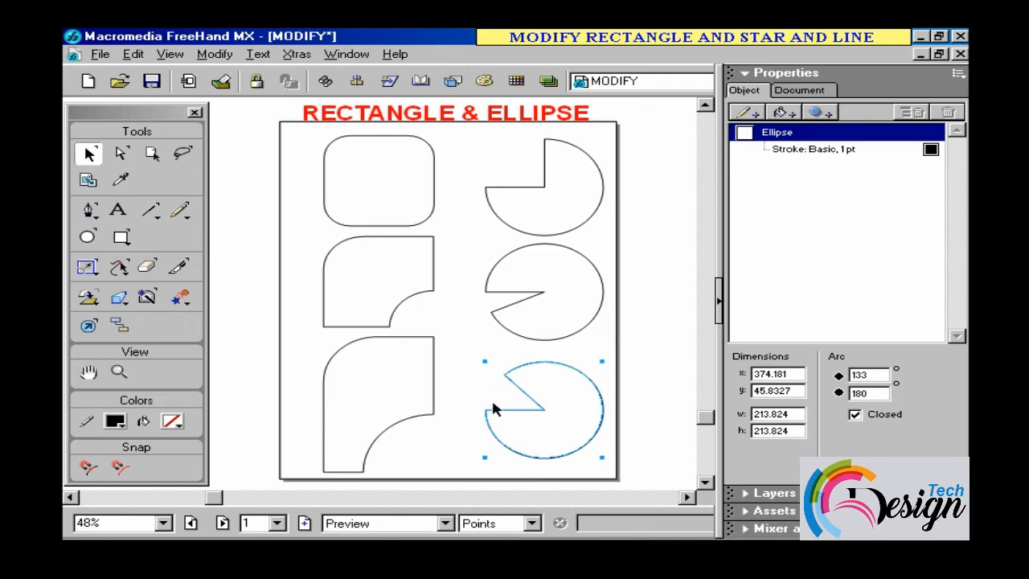
{"action": "left_click", "coordinate": [472, 388]}
{"action": "left_click", "coordinate": [514, 383]}
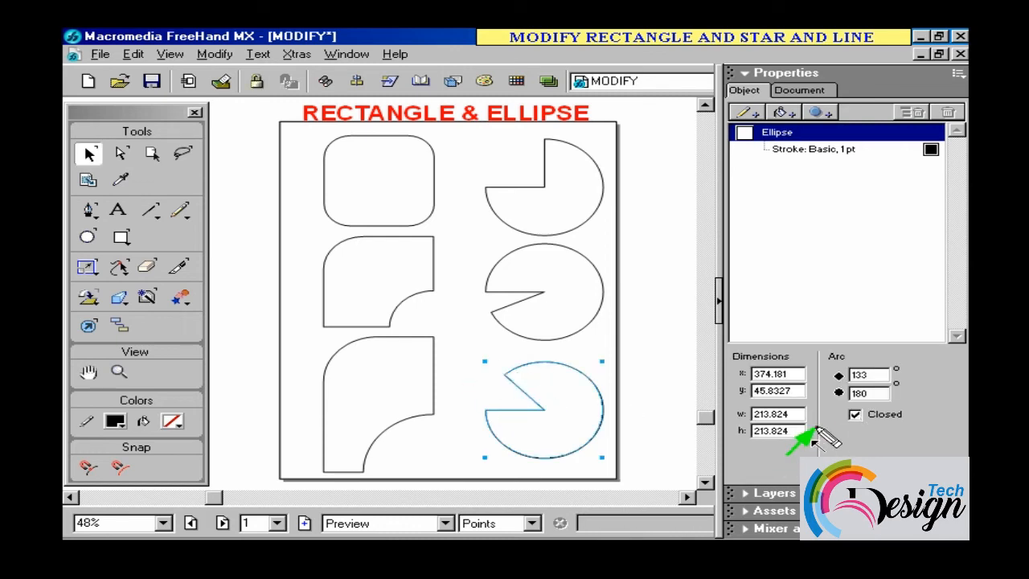
{"action": "left_click", "coordinate": [854, 415]}
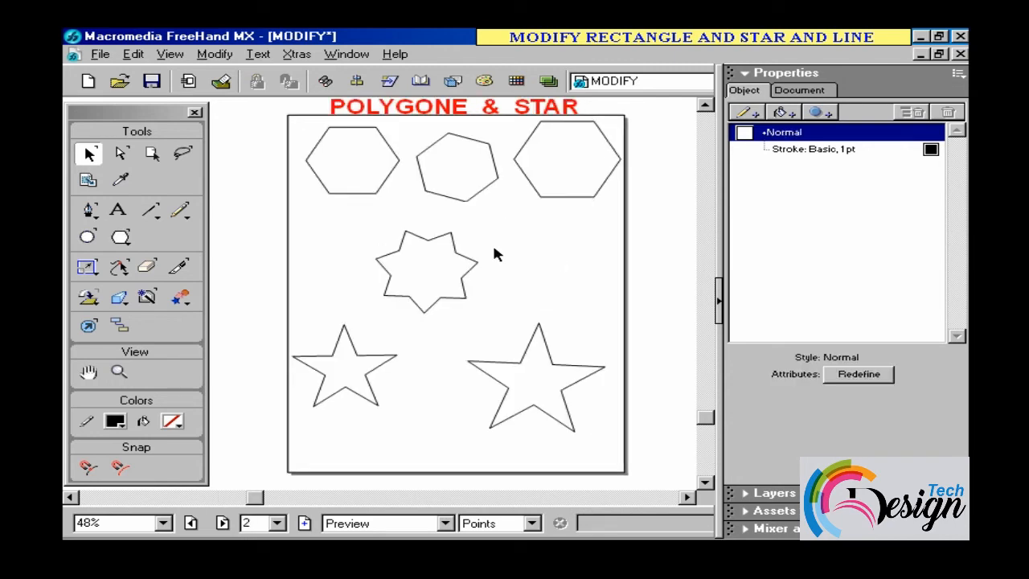
Step: Reshape the first hexagon on page 2 into a twisted, spiky six-pointed star about 300 points wide
{"action": "left_click", "coordinate": [378, 186]}
{"action": "key", "text": "a"}
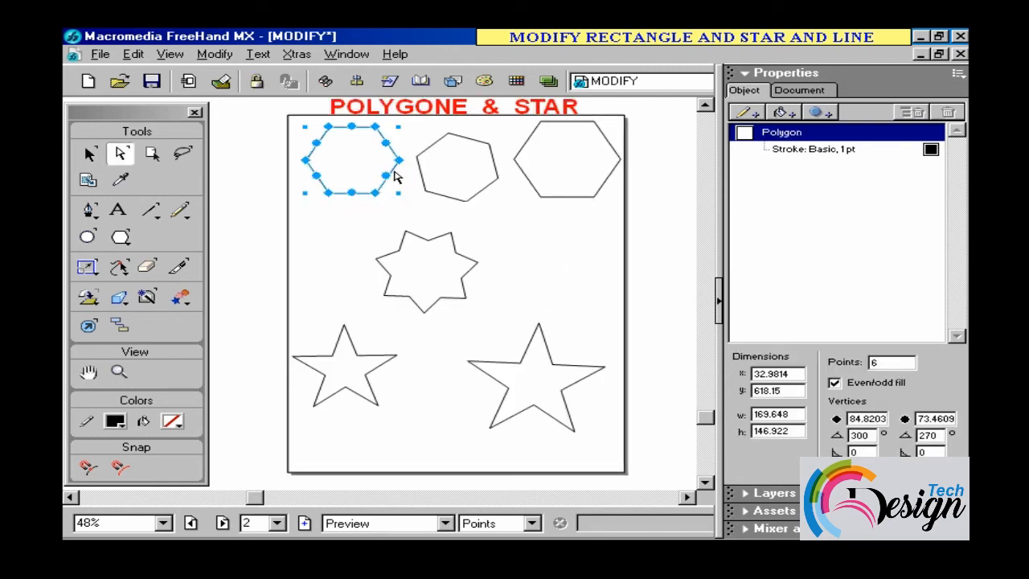
{"action": "left_click_drag", "start_coordinate": [391, 154], "coordinate": [413, 212]}
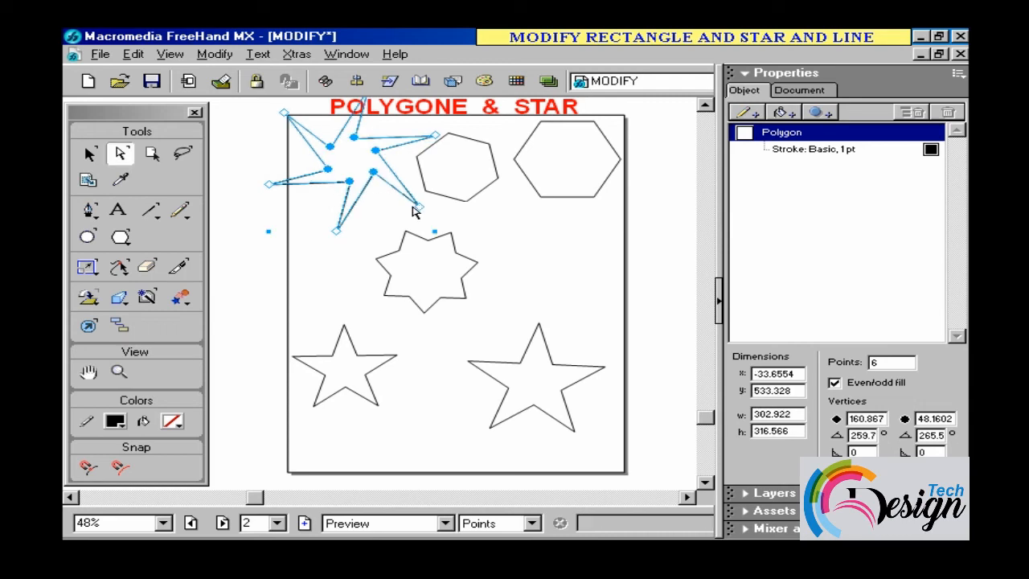
{"action": "left_click_drag", "start_coordinate": [374, 156], "coordinate": [440, 175]}
Step: Turn the middle hexagon in the top row into a star, setting its points first to 8 and finally to 12
{"action": "left_click", "coordinate": [440, 194]}
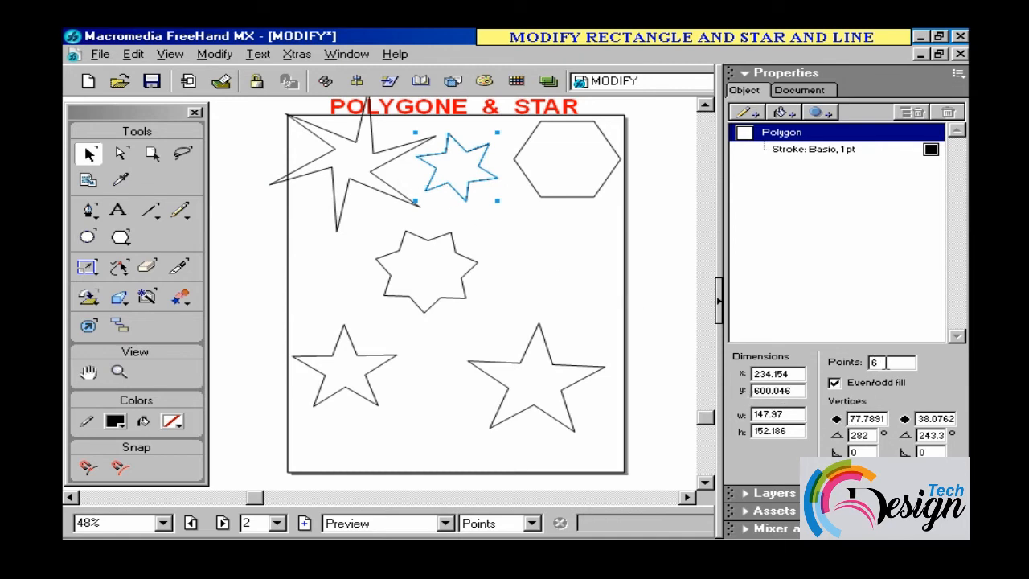
{"action": "left_click_drag", "start_coordinate": [886, 363], "coordinate": [828, 361]}
{"action": "type", "text": "8"}
{"action": "key", "text": "Return"}
{"action": "left_click_drag", "start_coordinate": [888, 364], "coordinate": [849, 368]}
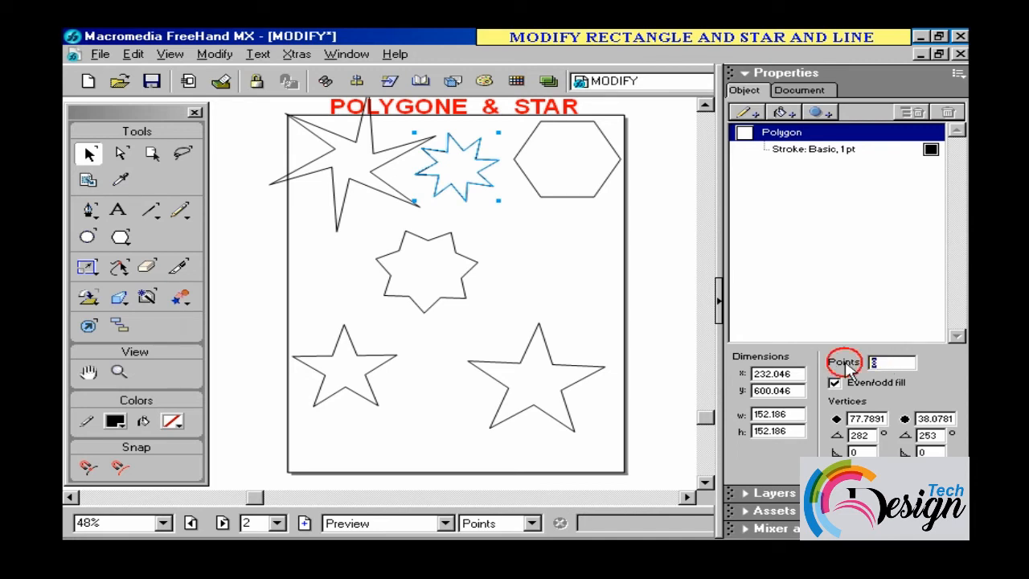
{"action": "key", "text": "Return"}
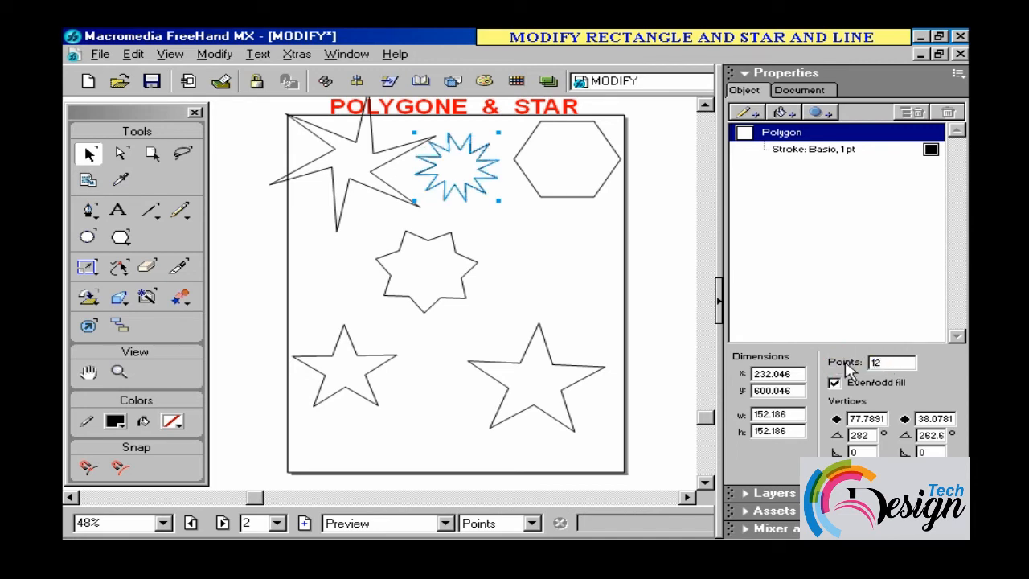
Step: Pull the inner vertices of the third hexagon inward to make a shallow six-pointed star with an inner radius of about 62
{"action": "left_click", "coordinate": [565, 196]}
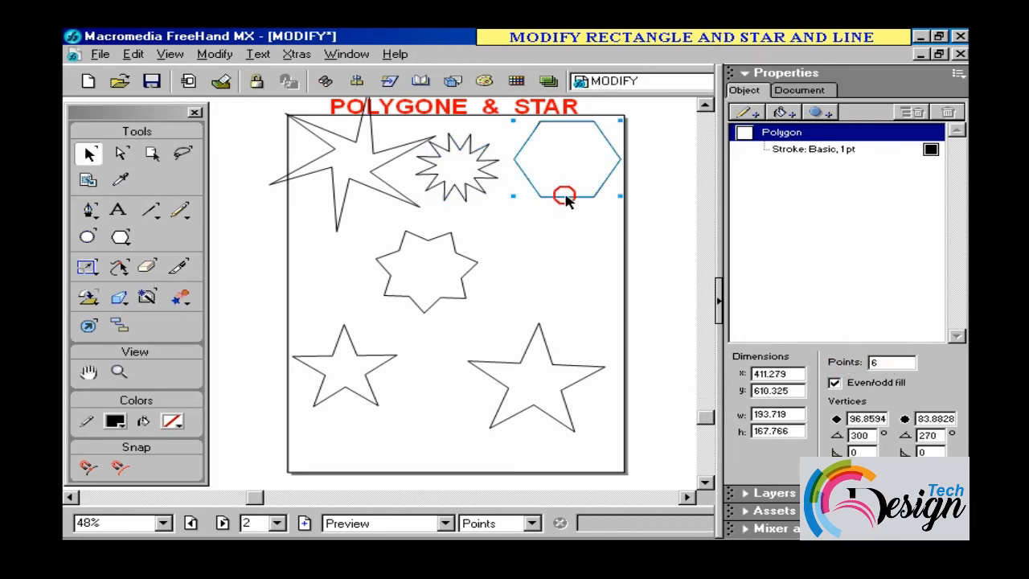
{"action": "key", "text": "a"}
{"action": "left_click_drag", "start_coordinate": [528, 178], "coordinate": [534, 176]}
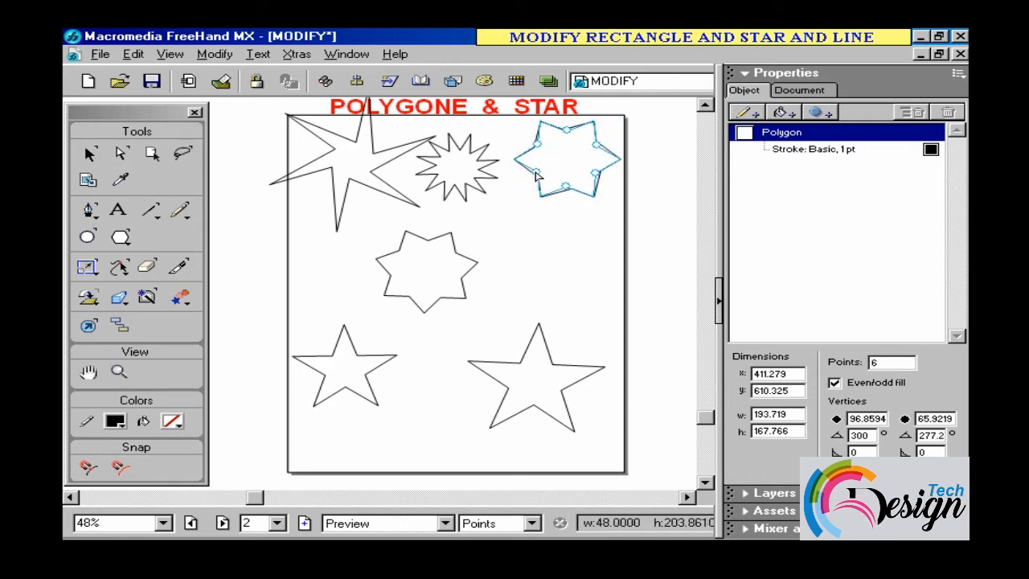
{"action": "key", "text": "v"}
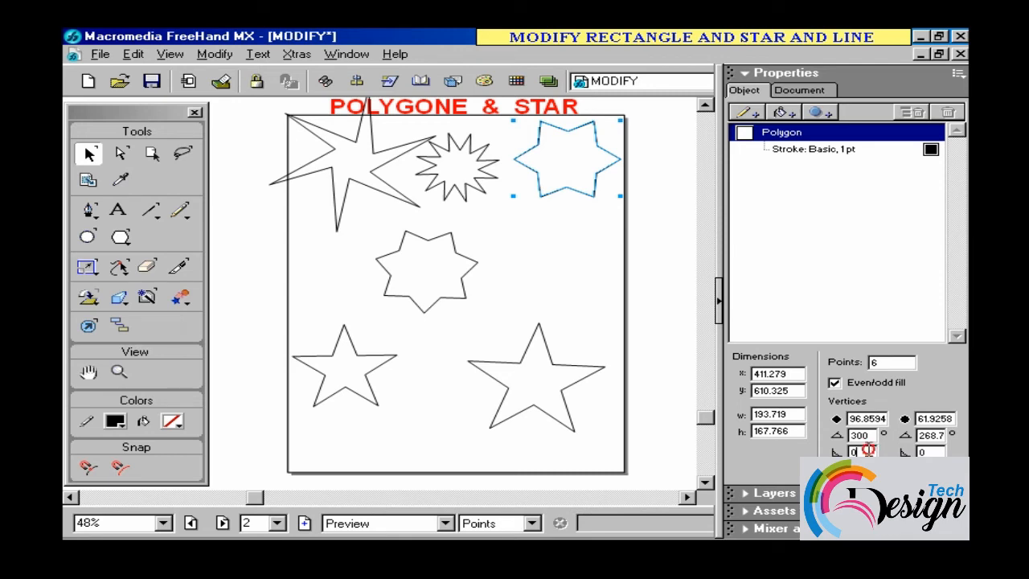
Step: Set the shallow six-pointed star's outer corner radius first to 50 and finally to 25, and its inner corner radius to 25
{"action": "left_click_drag", "start_coordinate": [869, 450], "coordinate": [833, 449]}
{"action": "type", "text": "50"}
{"action": "key", "text": "Return"}
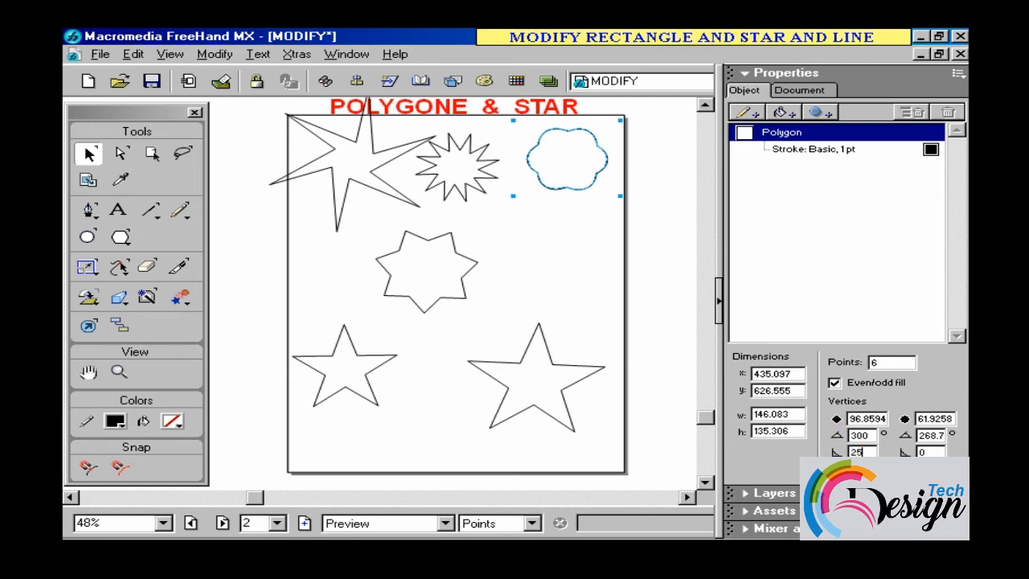
{"action": "key", "text": "Return"}
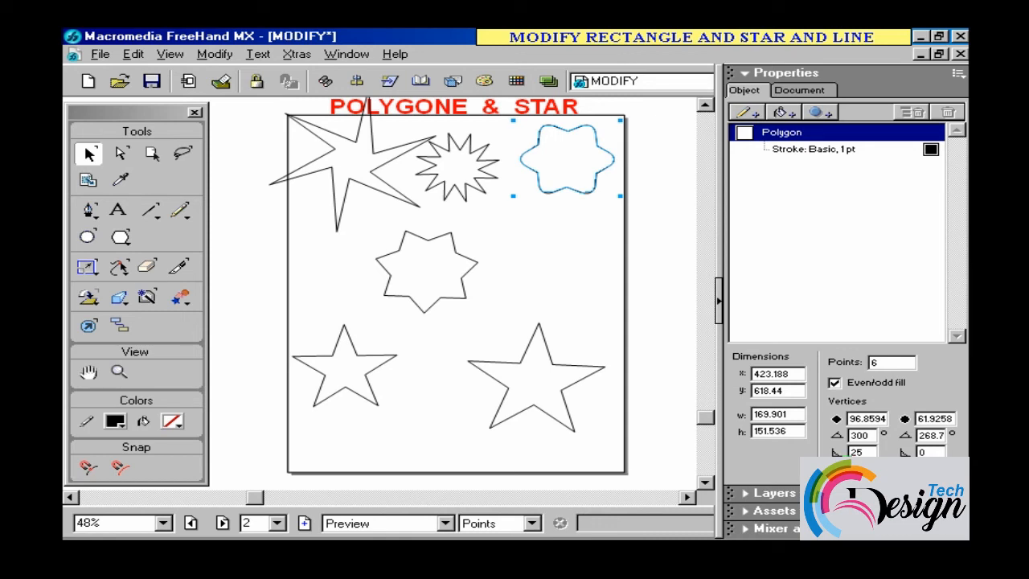
{"action": "left_click_drag", "start_coordinate": [926, 453], "coordinate": [901, 452]}
{"action": "type", "text": "25"}
{"action": "key", "text": "Return"}
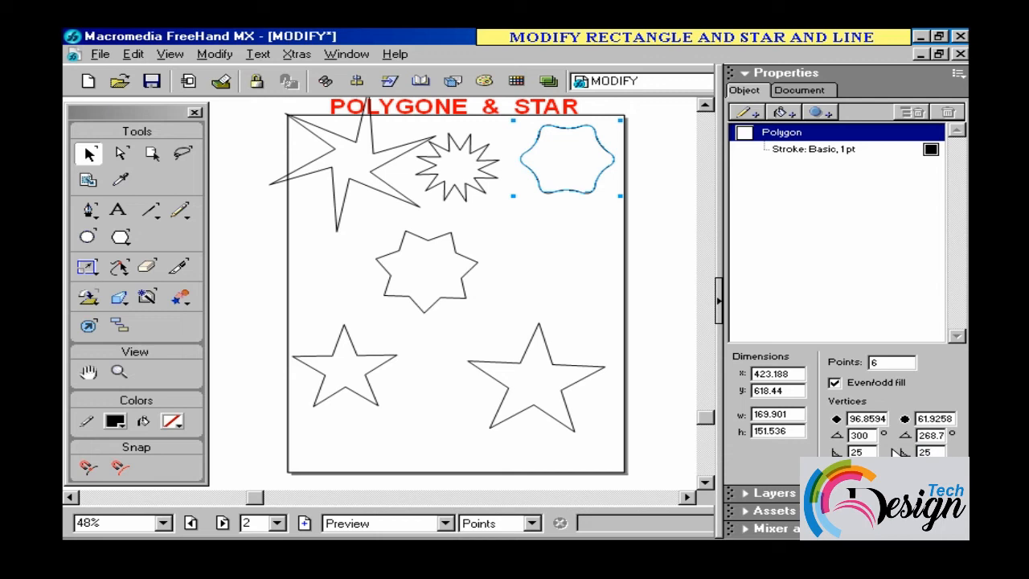
Step: Round the seven-pointed star with an outer corner radius of 20 and an inner corner radius of 15
{"action": "left_click", "coordinate": [444, 243]}
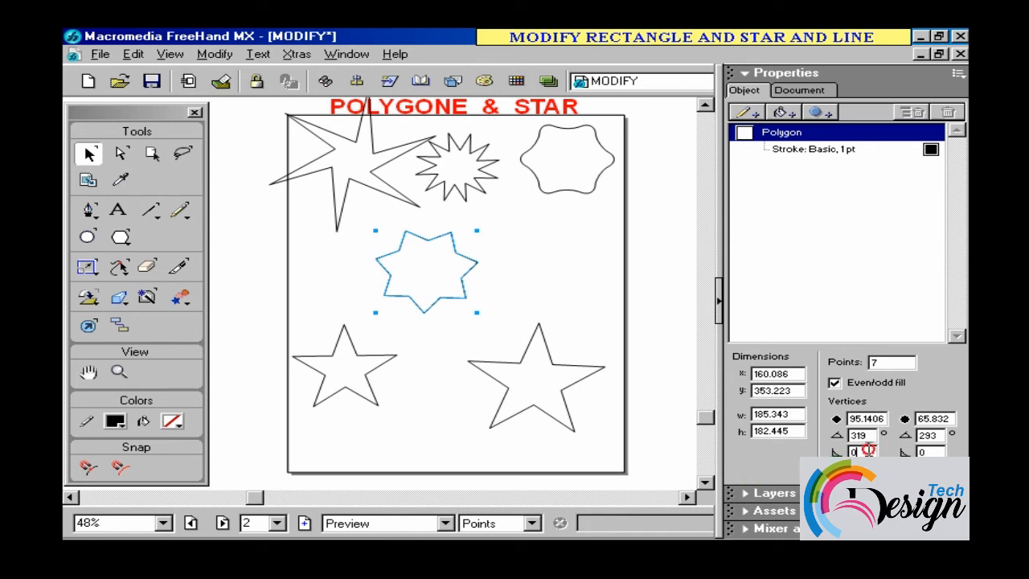
{"action": "left_click_drag", "start_coordinate": [868, 450], "coordinate": [824, 452]}
{"action": "key", "text": "Return"}
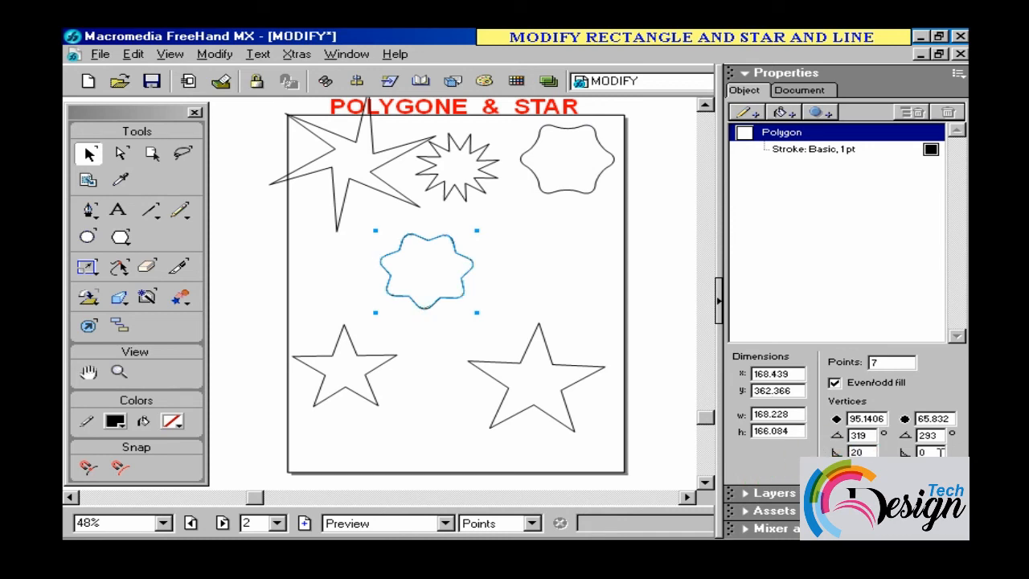
{"action": "left_click_drag", "start_coordinate": [940, 452], "coordinate": [892, 453]}
{"action": "type", "text": "15"}
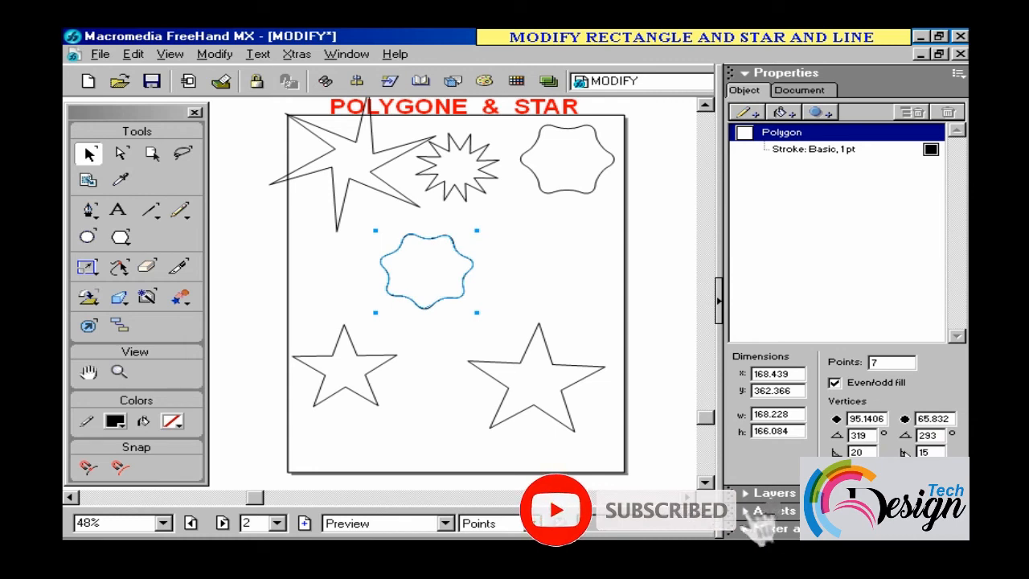
Step: Twist the smaller five-pointed star into a pinwheel by moving its vertices around its centre
{"action": "left_click", "coordinate": [378, 363]}
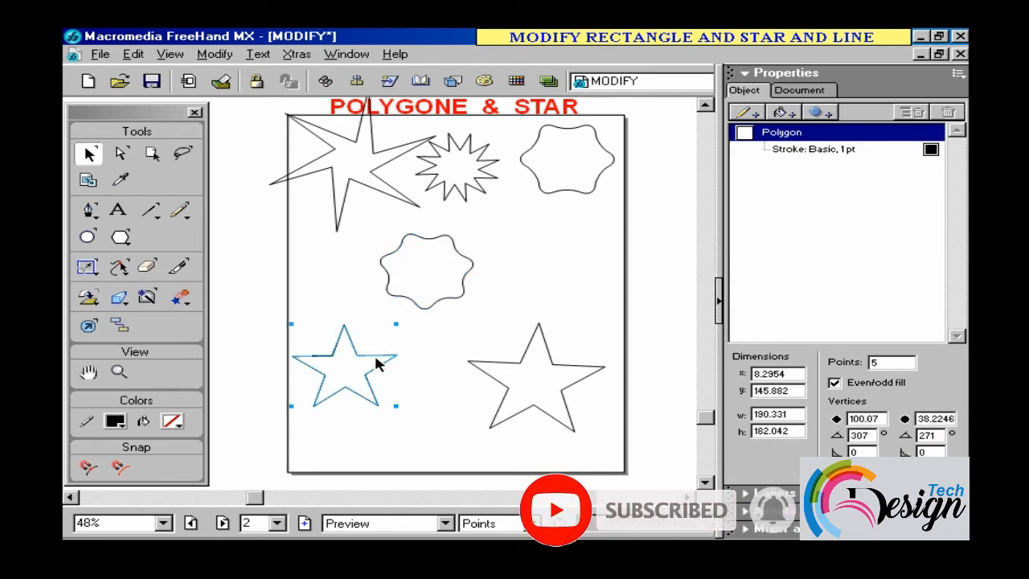
{"action": "key", "text": "a"}
{"action": "left_click_drag", "start_coordinate": [357, 354], "coordinate": [344, 312]}
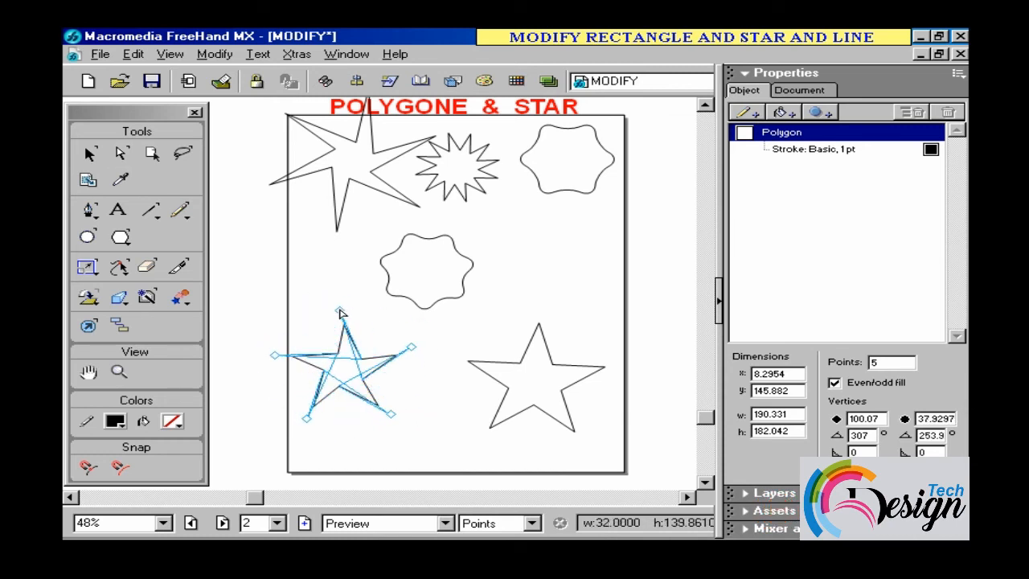
{"action": "key", "text": "v"}
{"action": "left_click", "coordinate": [390, 349]}
Step: Set the larger five-pointed star's outer corner radius to 15 and round its inner corners
{"action": "left_click", "coordinate": [520, 364]}
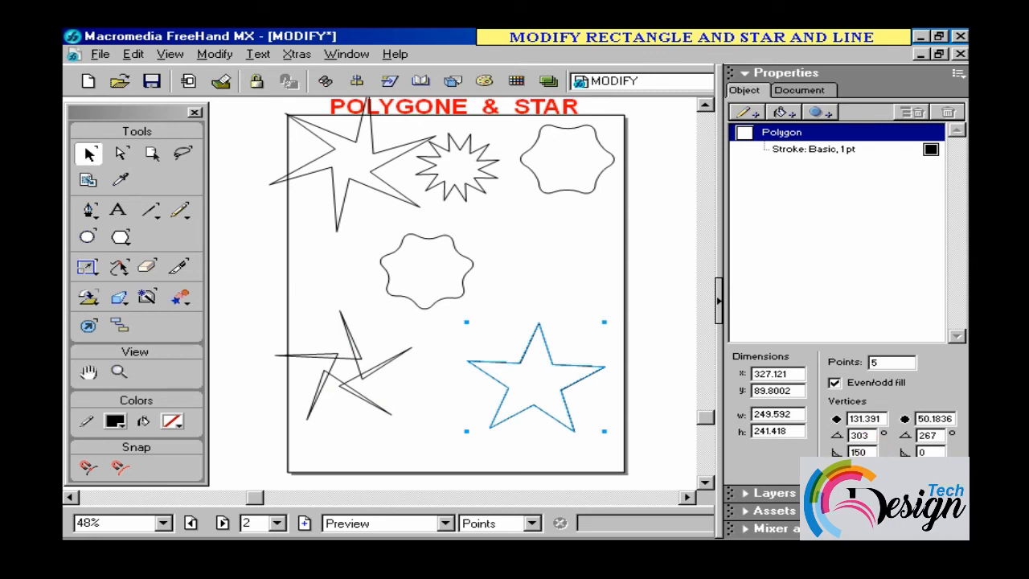
{"action": "key", "text": "Return"}
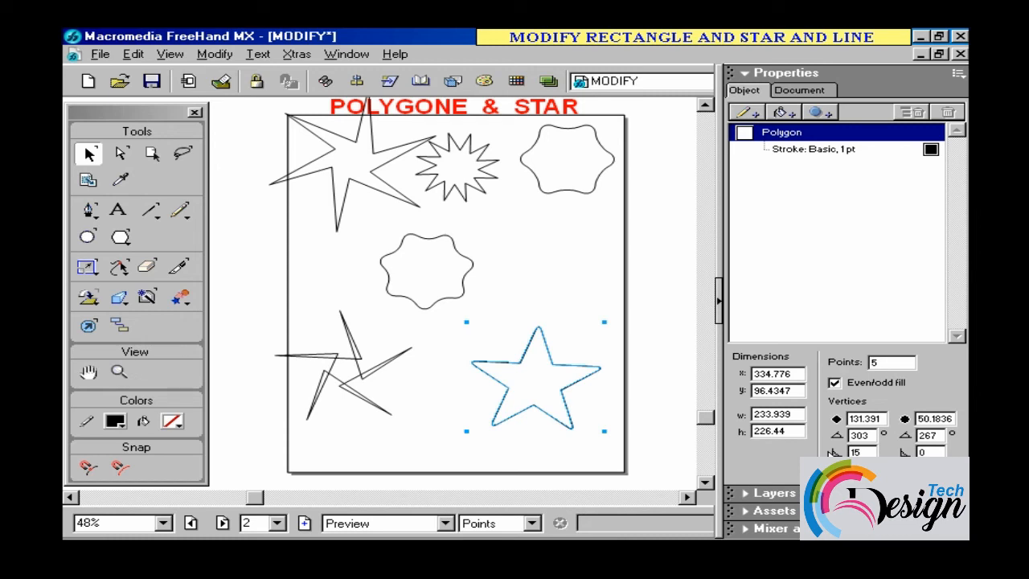
{"action": "left_click", "coordinate": [921, 451]}
{"action": "key", "text": "Return"}
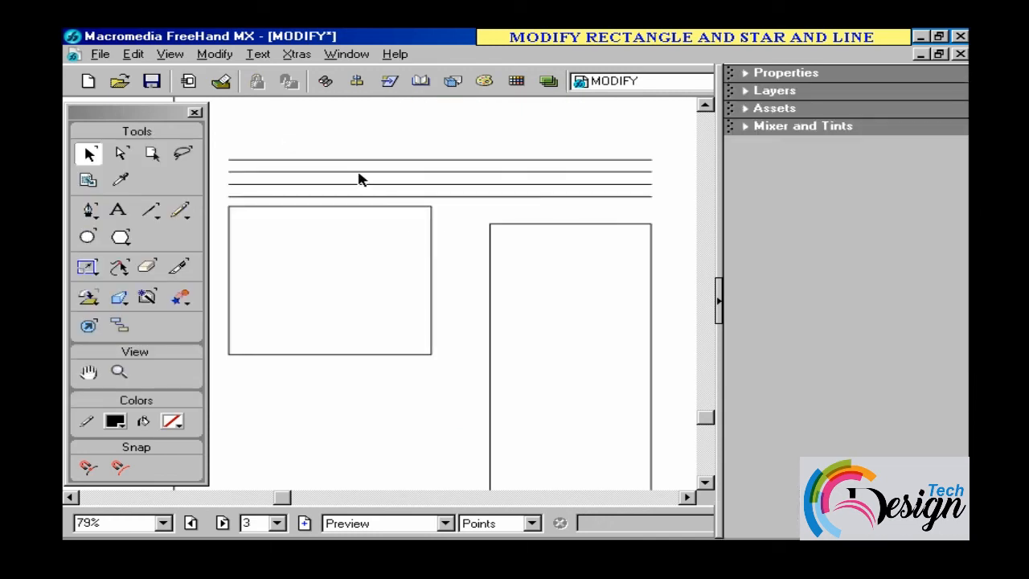
Step: Select the topmost horizontal line on page 3 and open the settings of its Basic stroke
{"action": "left_click", "coordinate": [361, 160]}
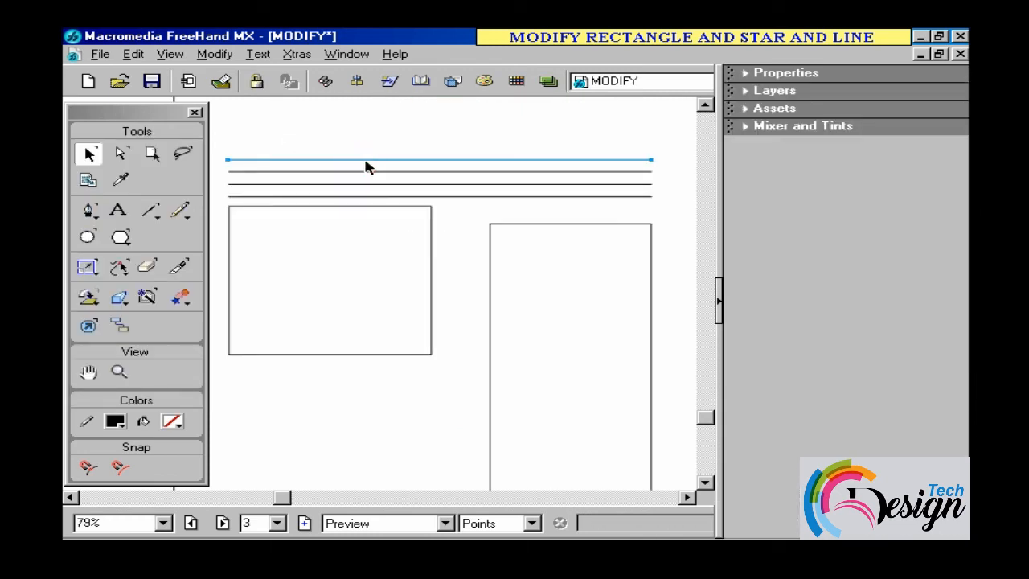
{"action": "mouse_move", "coordinate": [554, 160]}
{"action": "left_mouse_down"}
{"action": "mouse_move", "coordinate": [562, 166]}
{"action": "mouse_move", "coordinate": [744, 76]}
{"action": "left_mouse_up"}
{"action": "left_click", "coordinate": [760, 73]}
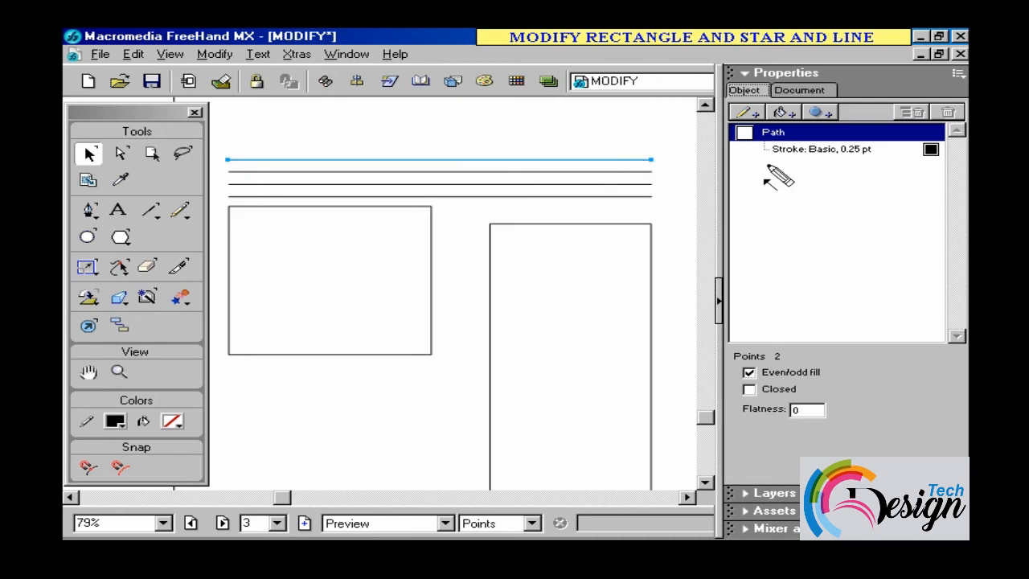
{"action": "left_click_drag", "start_coordinate": [709, 189], "coordinate": [784, 160]}
{"action": "left_click", "coordinate": [820, 148]}
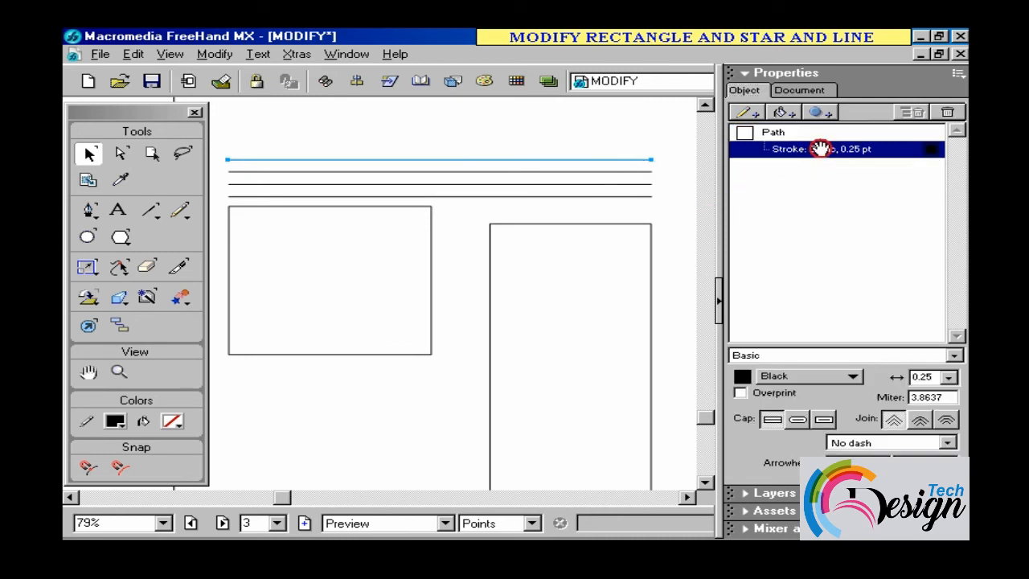
{"action": "left_click_drag", "start_coordinate": [807, 155], "coordinate": [791, 360]}
{"action": "key", "text": "Escape"}
{"action": "left_click_drag", "start_coordinate": [781, 441], "coordinate": [916, 387]}
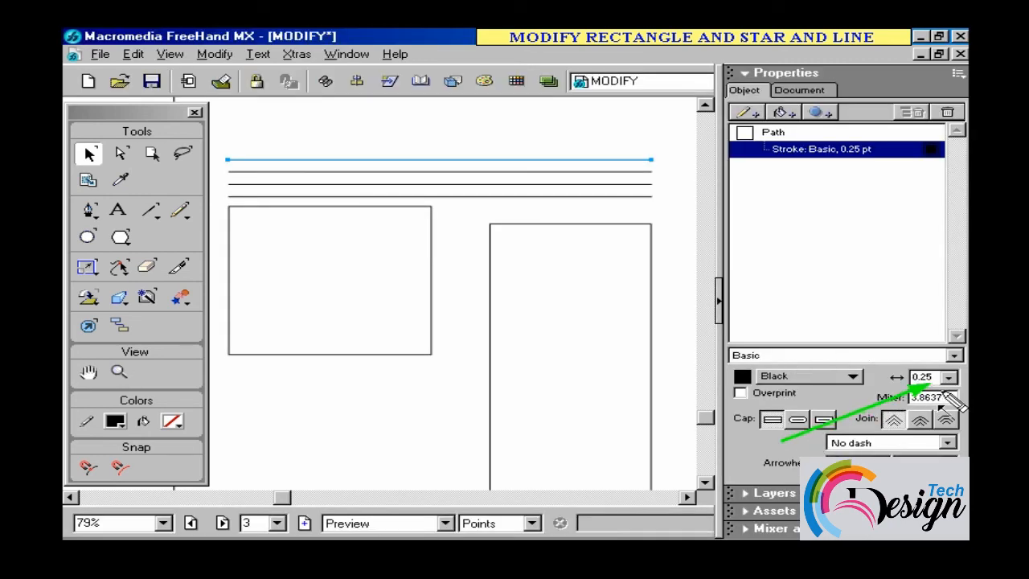
Step: Try stroke widths of 1.5 pt and 12 pt on the topmost horizontal line
{"action": "key", "text": "Escape"}
{"action": "left_click", "coordinate": [949, 377]}
{"action": "left_click", "coordinate": [932, 423]}
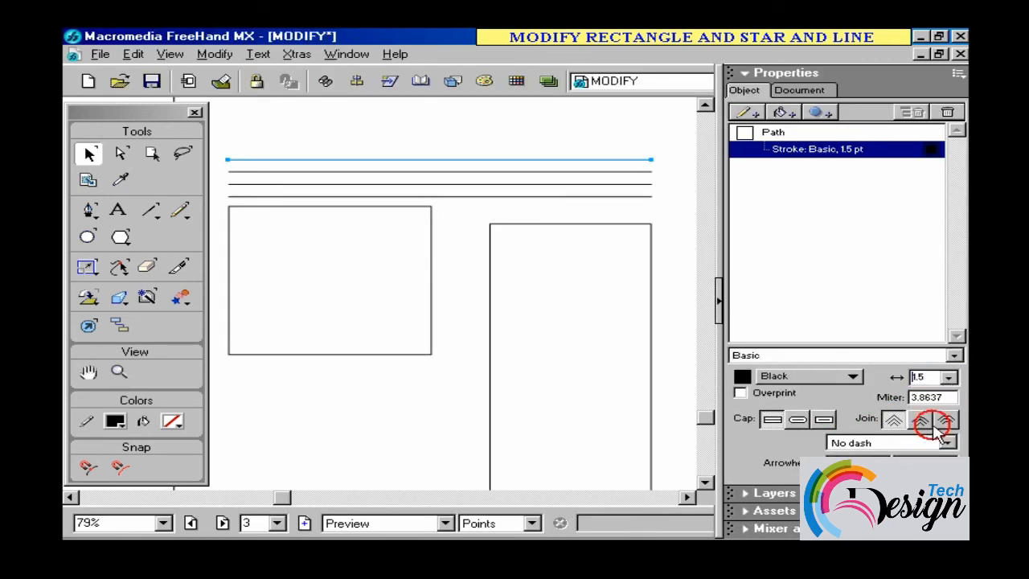
{"action": "left_click", "coordinate": [949, 376]}
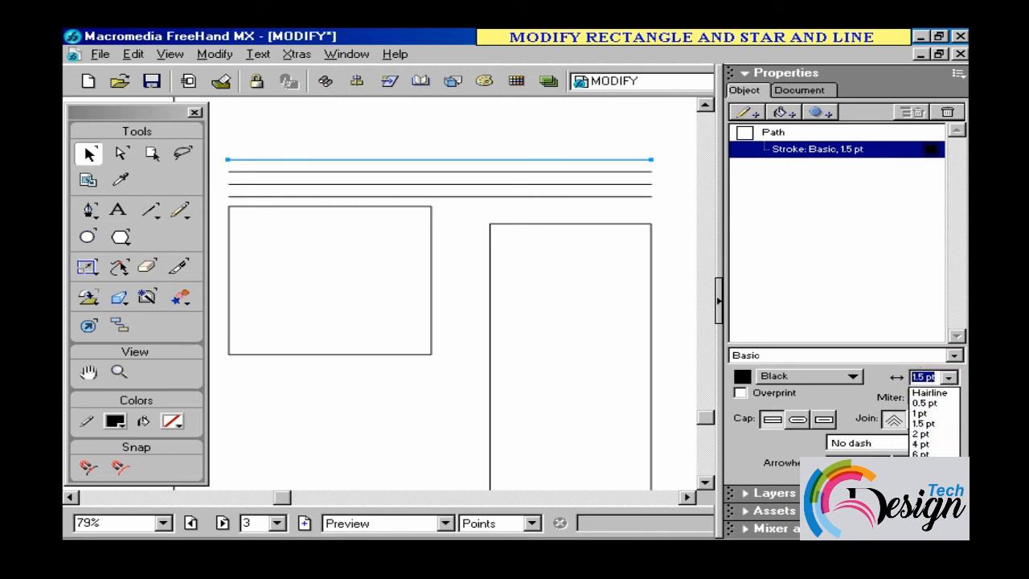
{"action": "left_click", "coordinate": [925, 450]}
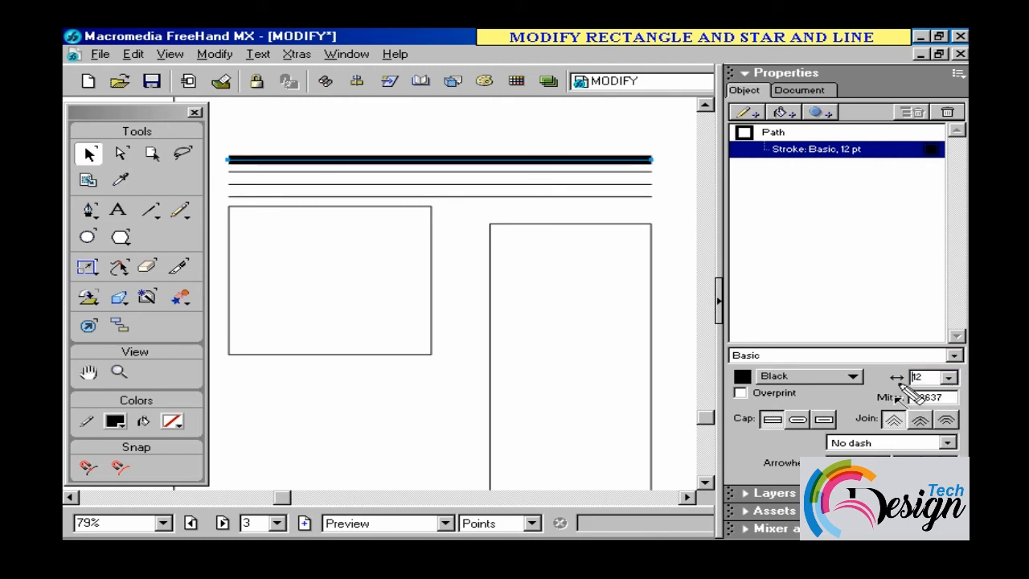
{"action": "left_click_drag", "start_coordinate": [915, 378], "coordinate": [641, 228]}
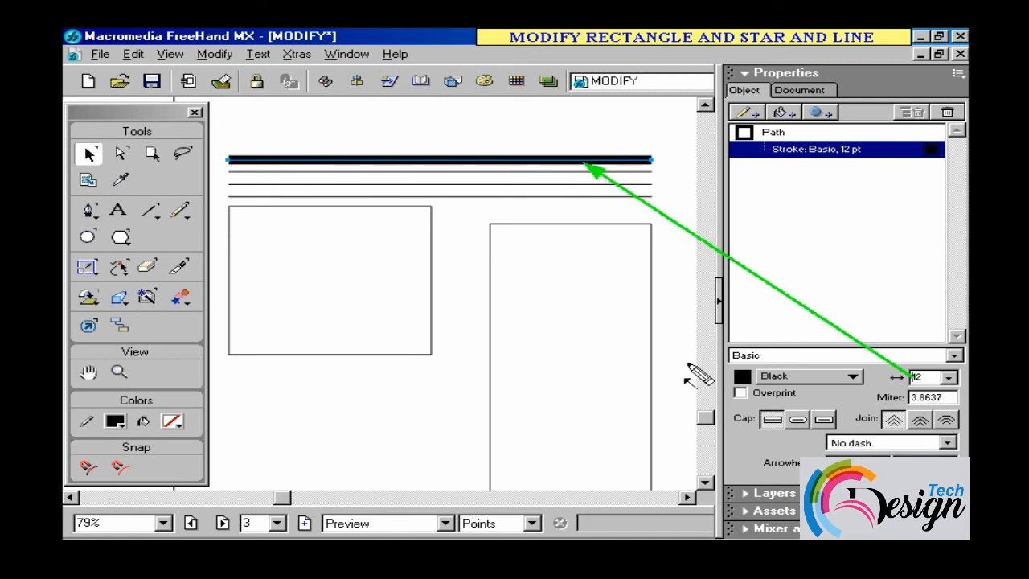
Step: Reduce the topmost line's stroke width to 4 pt and finally to 2 pt
{"action": "left_click", "coordinate": [951, 377]}
{"action": "left_click", "coordinate": [942, 443]}
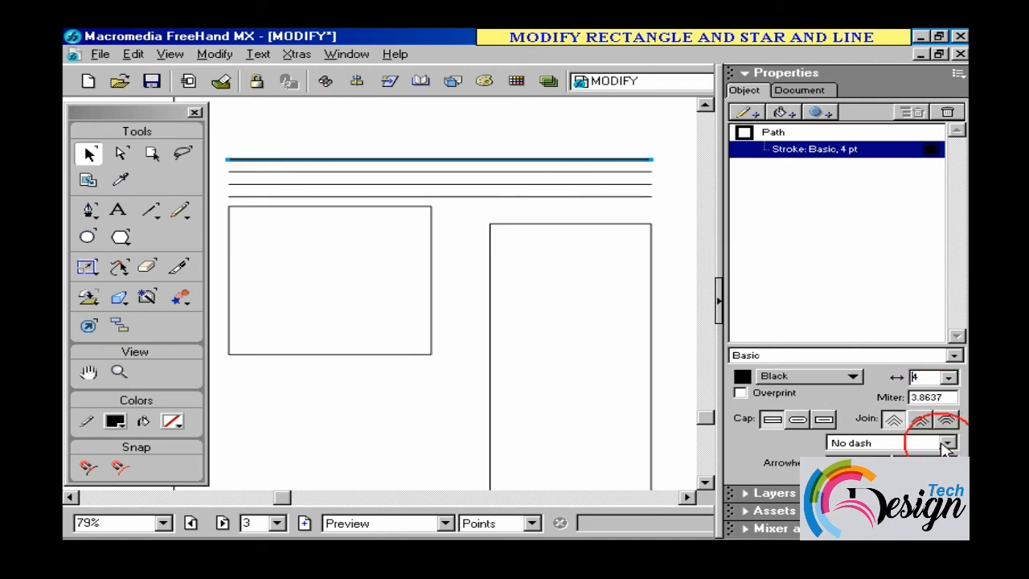
{"action": "left_click", "coordinate": [950, 377]}
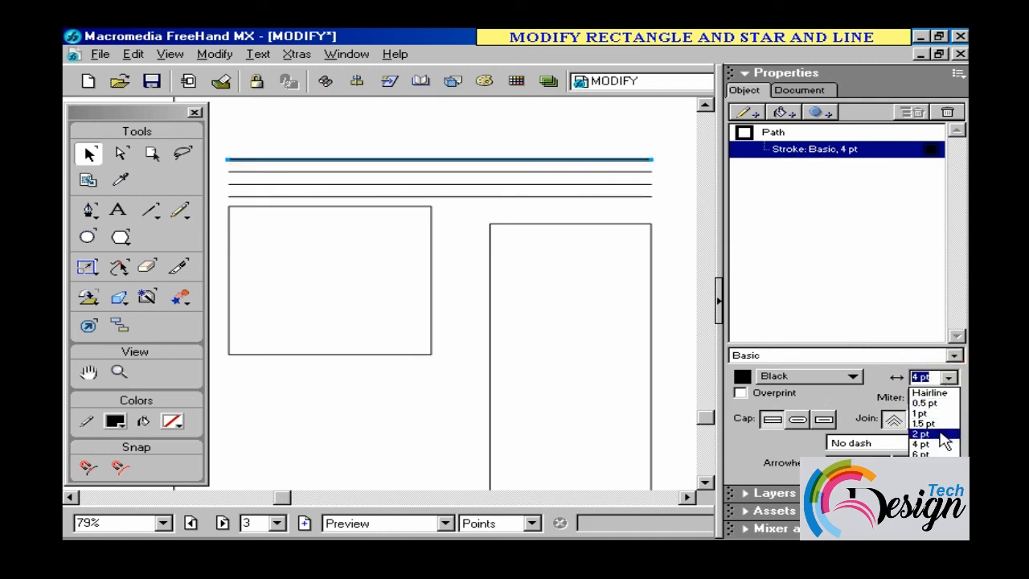
{"action": "left_click", "coordinate": [942, 423]}
Step: Set the stroke width of the second horizontal line to 6 pt
{"action": "left_click", "coordinate": [613, 170]}
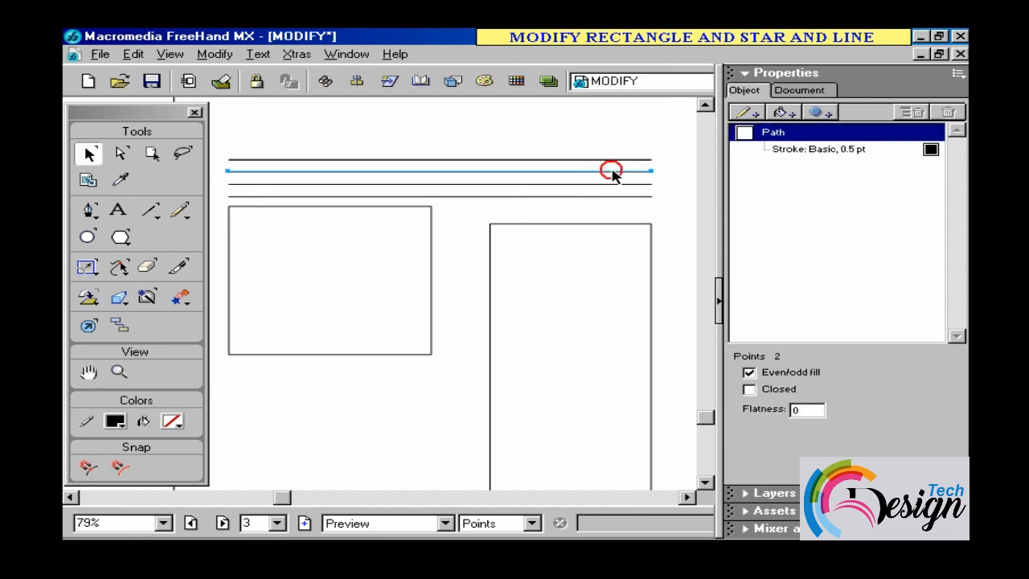
{"action": "left_click", "coordinate": [820, 149]}
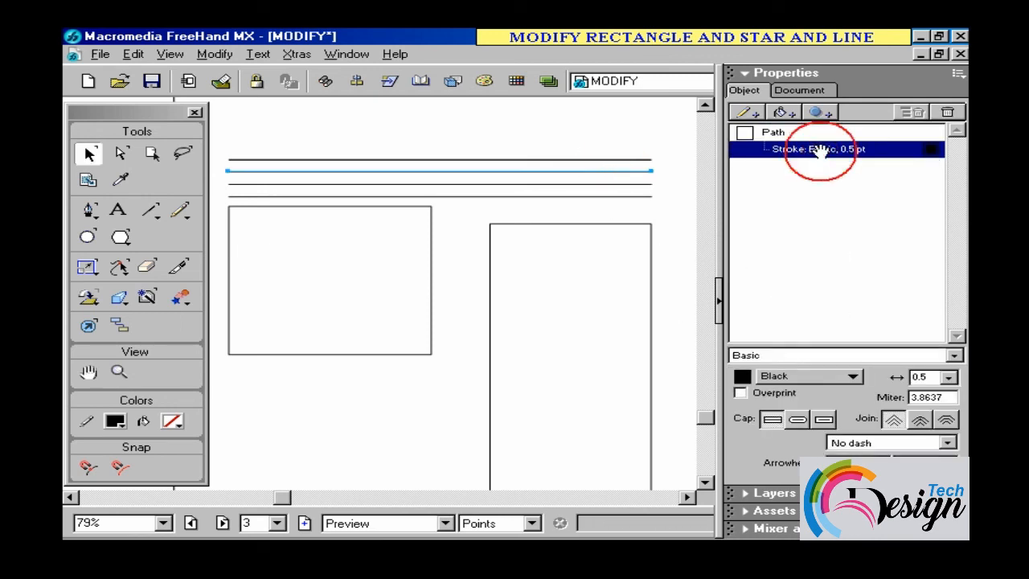
{"action": "left_click", "coordinate": [950, 377]}
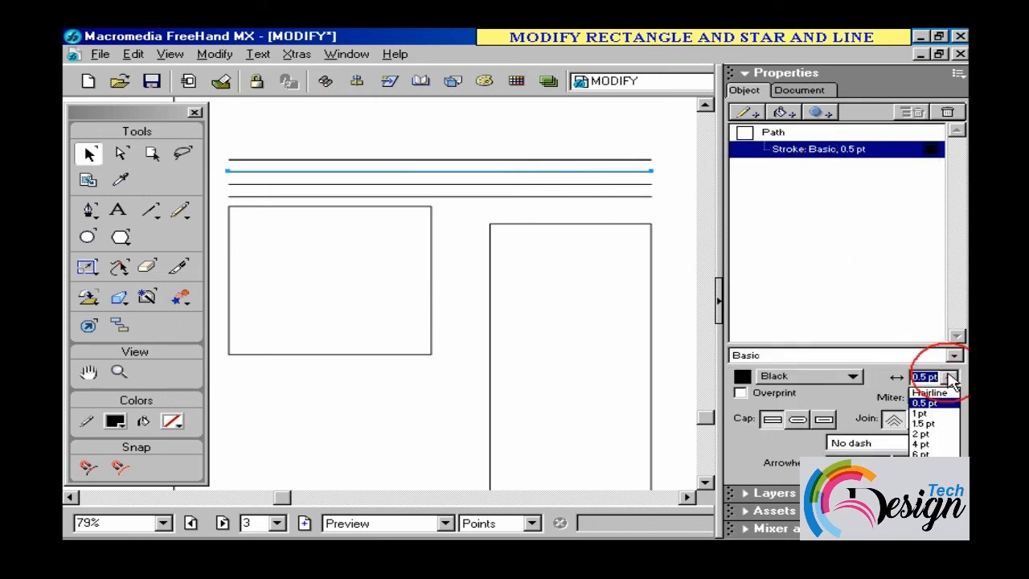
{"action": "left_click", "coordinate": [932, 448]}
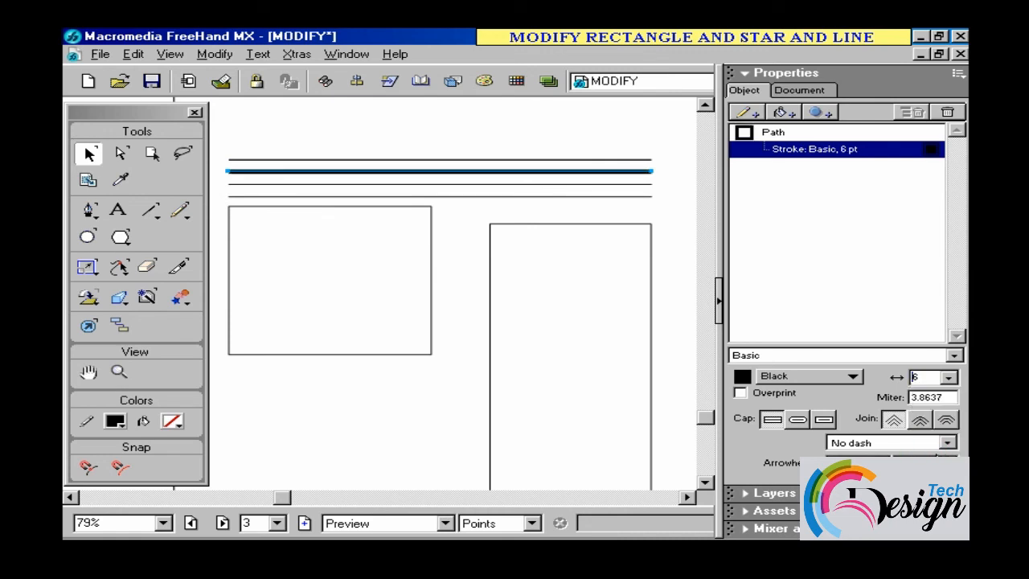
Step: Set the third horizontal line's stroke width to 8 pt and keep its stroke type as Basic
{"action": "left_click", "coordinate": [635, 185]}
{"action": "left_click", "coordinate": [800, 150]}
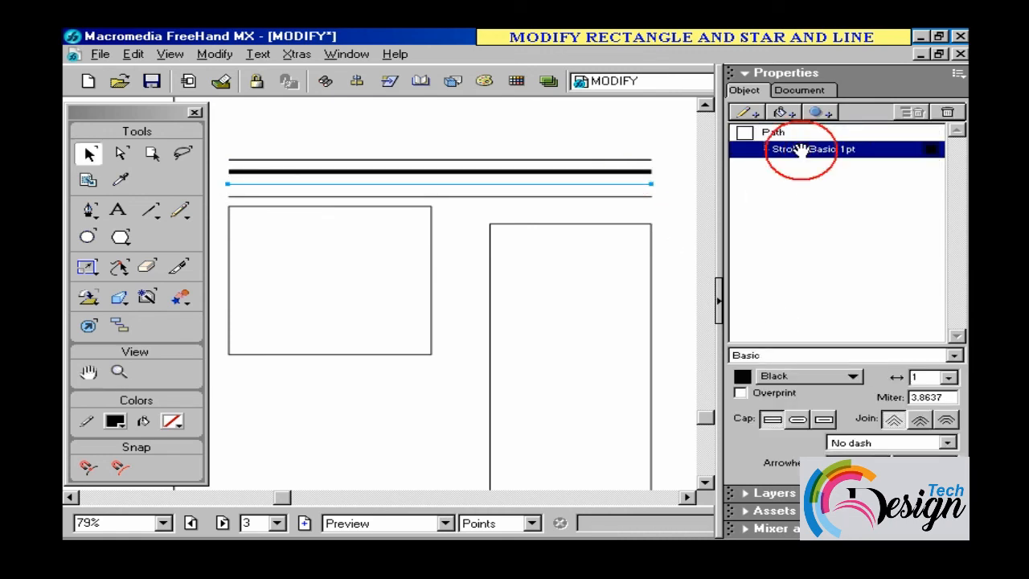
{"action": "left_click", "coordinate": [949, 377]}
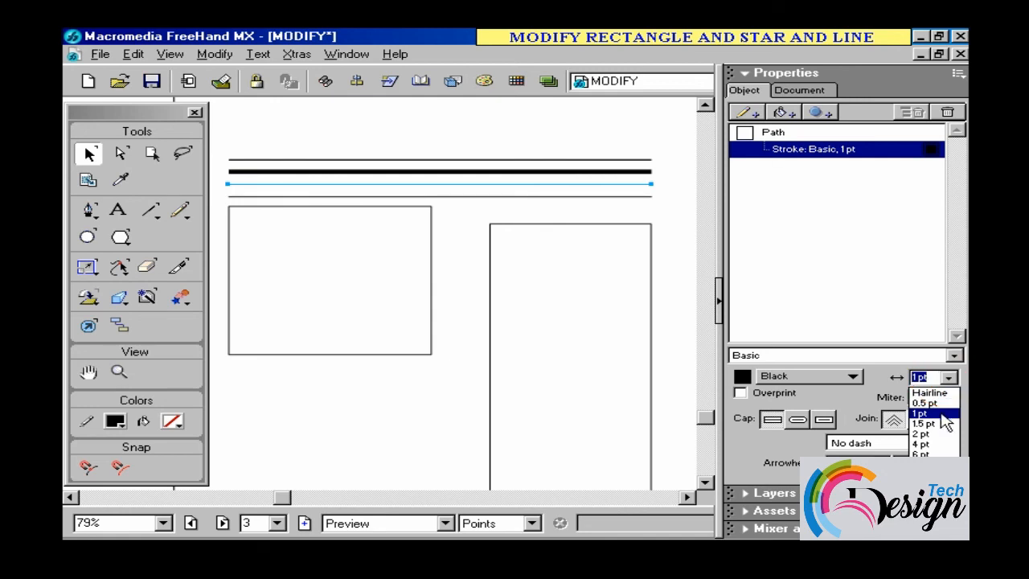
{"action": "left_click", "coordinate": [933, 453]}
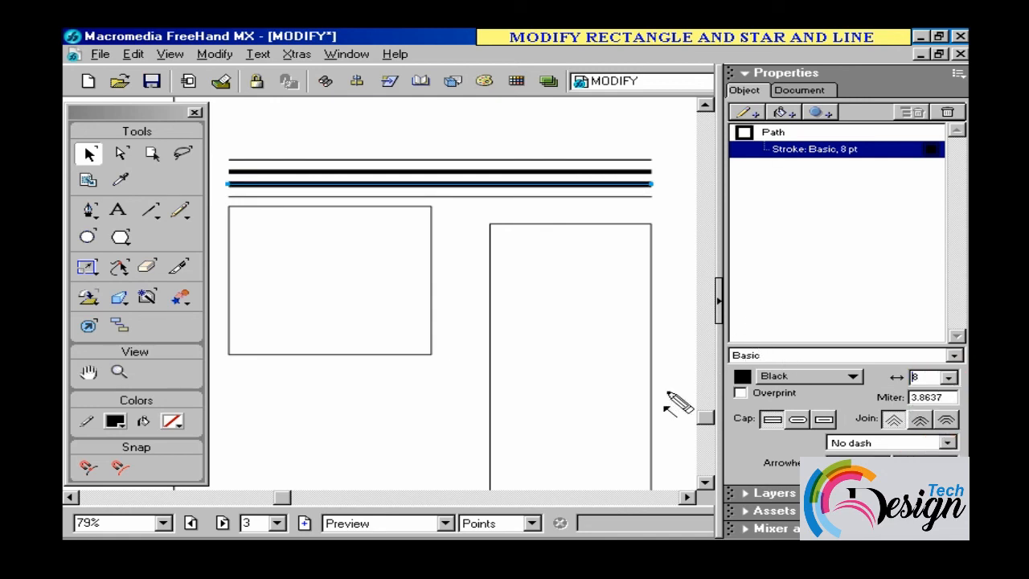
{"action": "left_click_drag", "start_coordinate": [579, 381], "coordinate": [728, 359]}
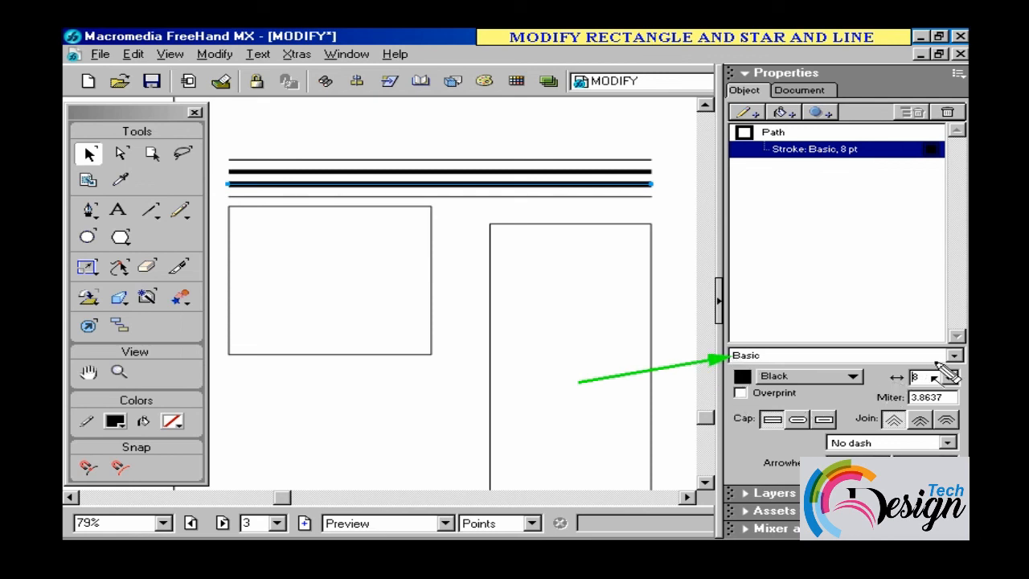
{"action": "left_click", "coordinate": [954, 355]}
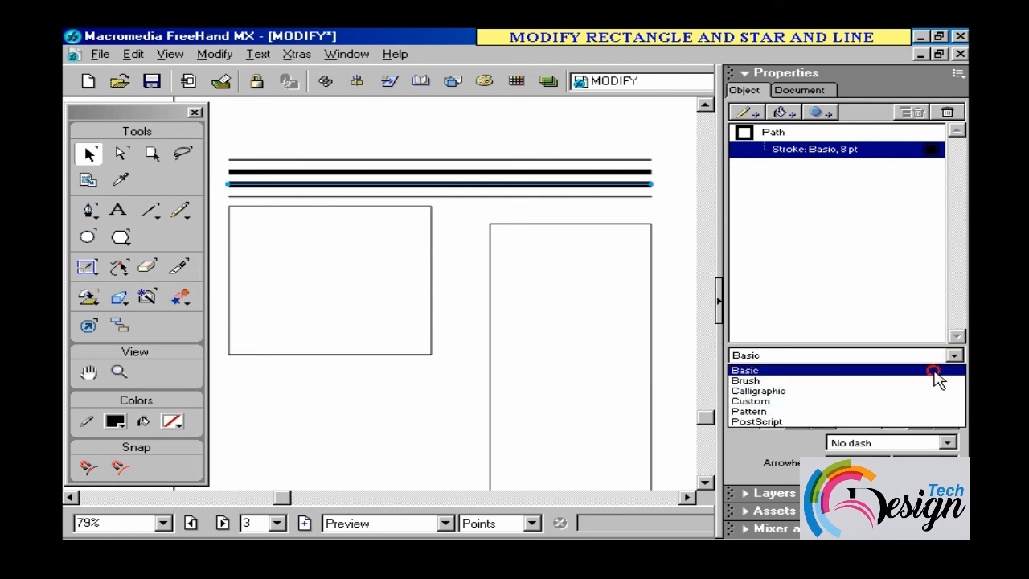
{"action": "left_click", "coordinate": [933, 371]}
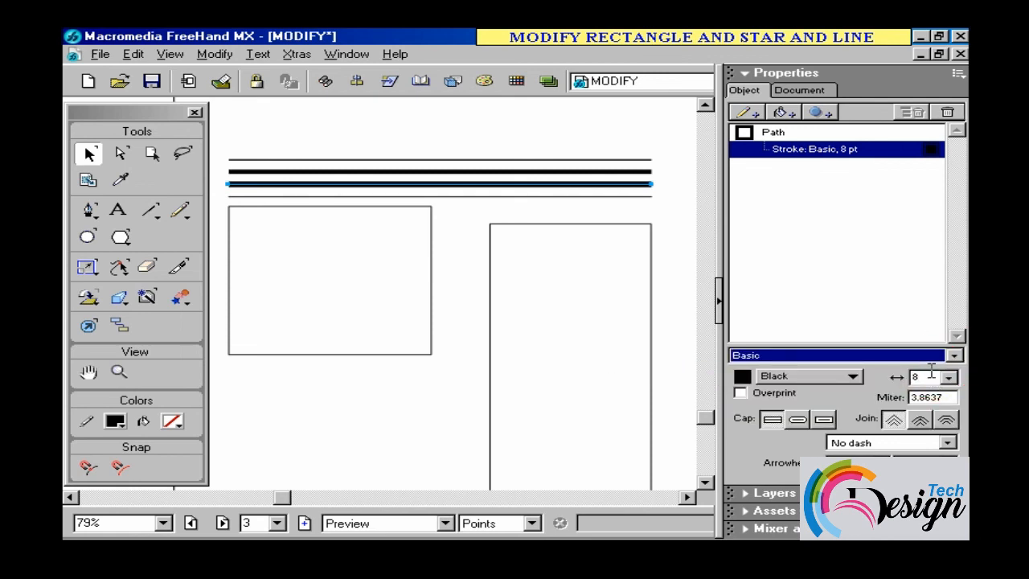
Step: Give the smaller rectangle below the lines a dashed outline, keeping the Basic stroke type
{"action": "left_click", "coordinate": [428, 220]}
{"action": "left_click", "coordinate": [787, 150]}
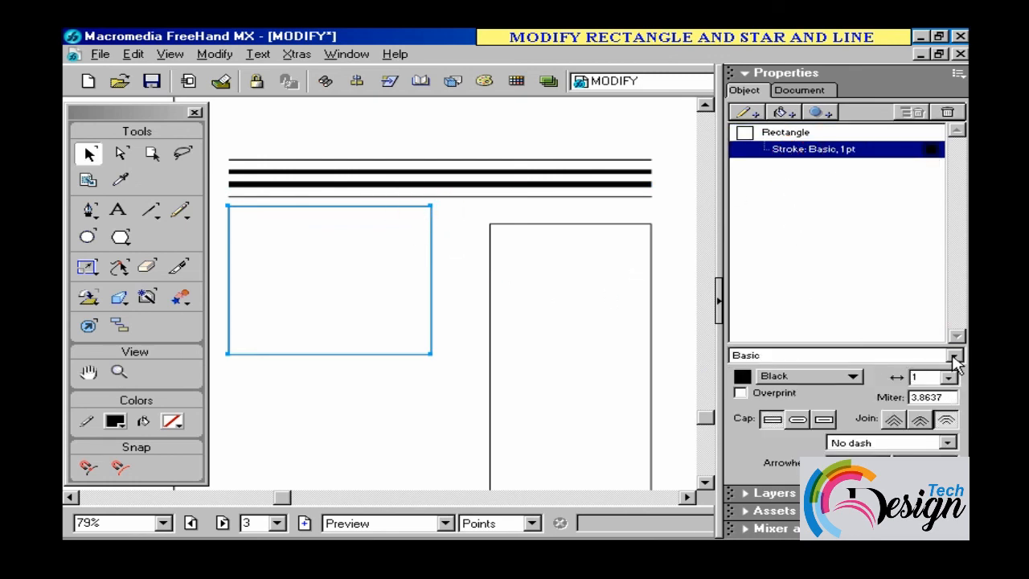
{"action": "left_click", "coordinate": [949, 442]}
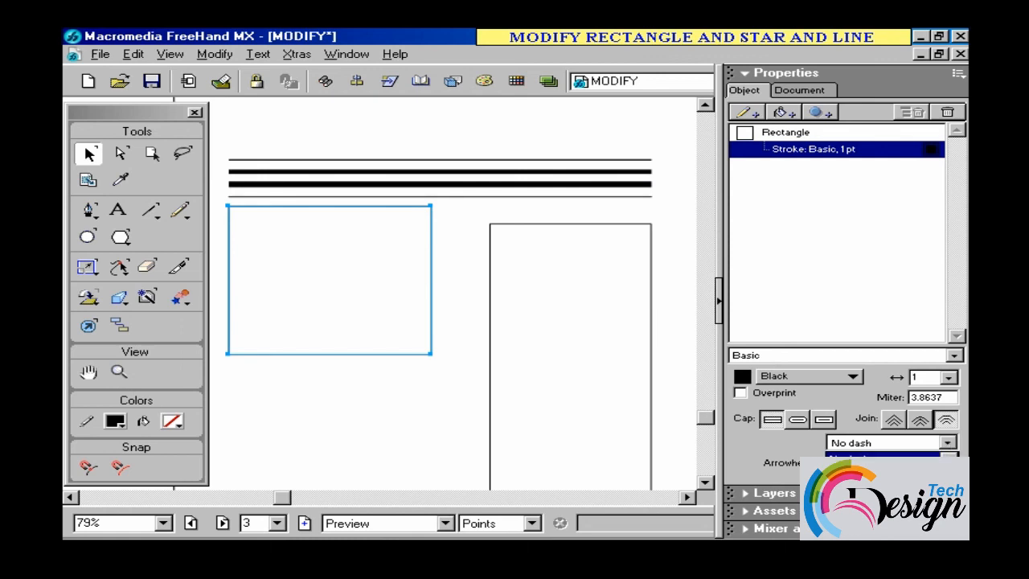
{"action": "left_click", "coordinate": [893, 476]}
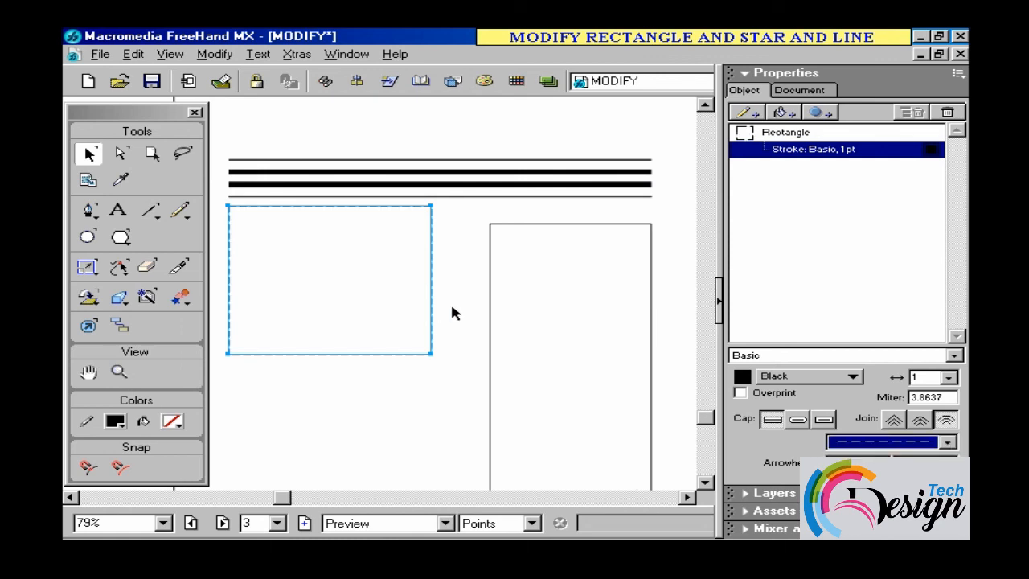
{"action": "left_click", "coordinate": [455, 256]}
Step: Apply a dashed pattern to the topmost horizontal line's stroke
{"action": "left_click", "coordinate": [467, 159]}
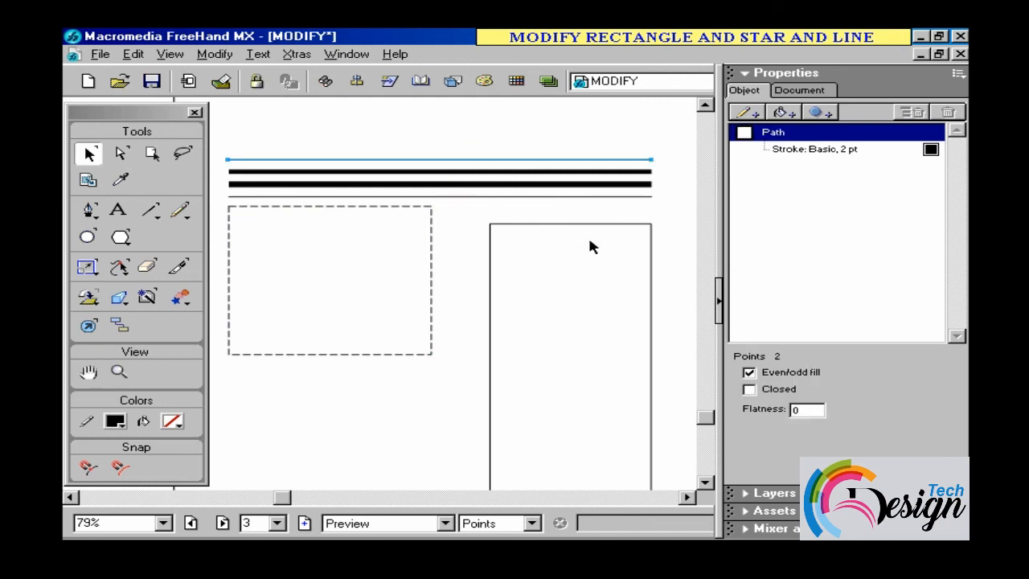
{"action": "left_click", "coordinate": [836, 152]}
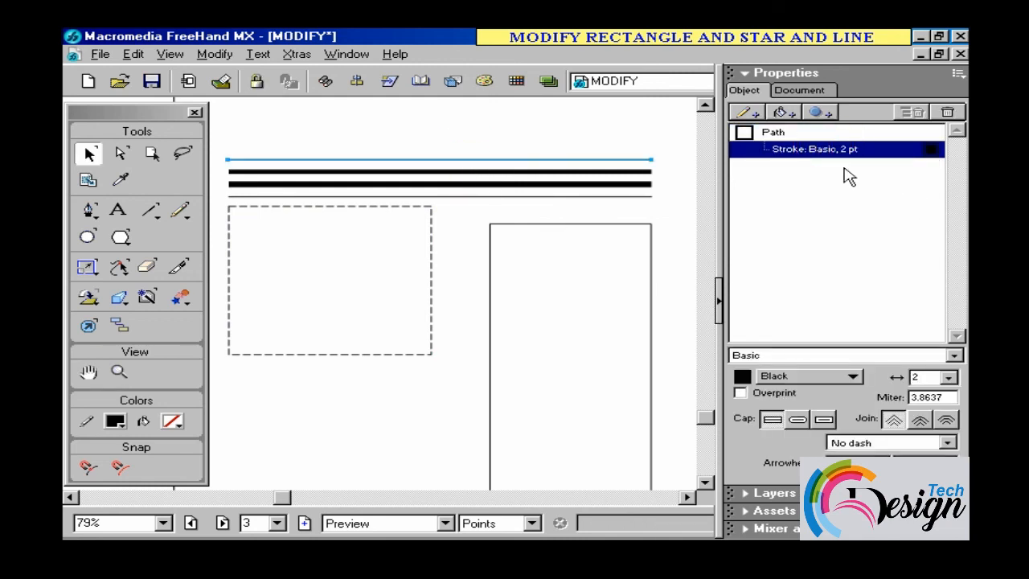
{"action": "left_click", "coordinate": [948, 444]}
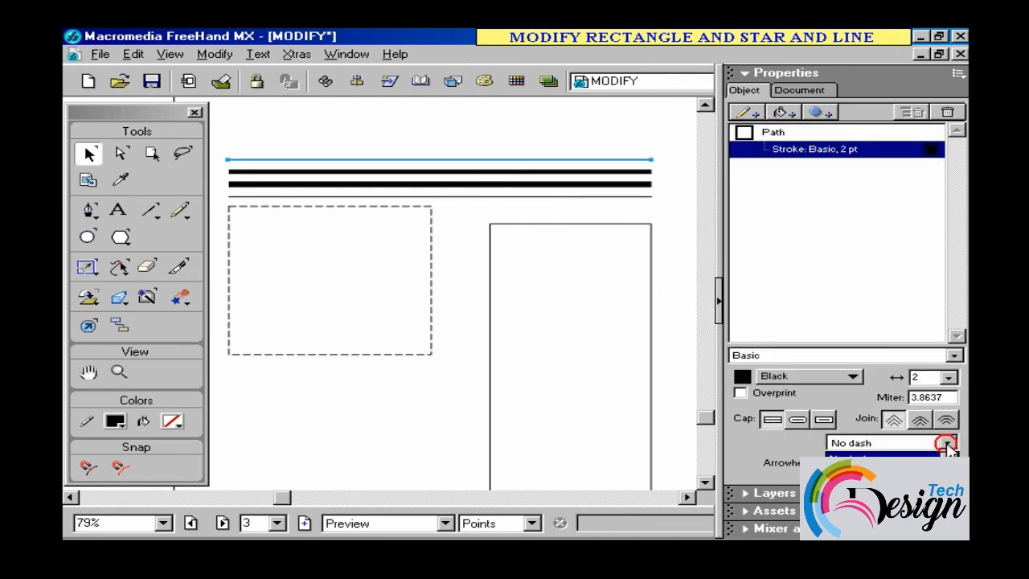
{"action": "left_click", "coordinate": [908, 479]}
{"action": "left_click", "coordinate": [466, 230]}
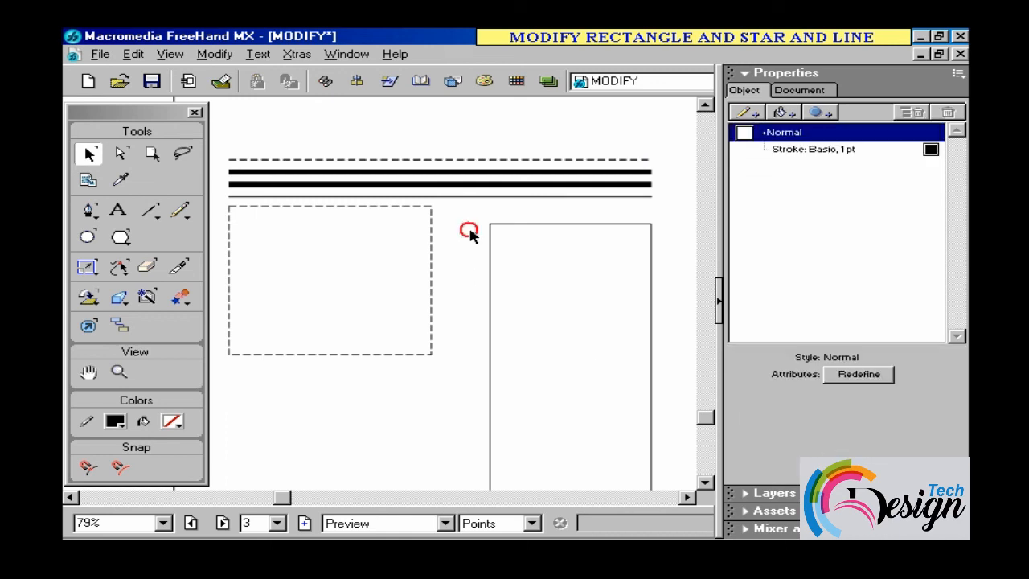
Step: Give the second horizontal line a solid triangular arrowhead at its left end and a round one at its right end
{"action": "left_click", "coordinate": [511, 226]}
{"action": "left_click", "coordinate": [523, 171]}
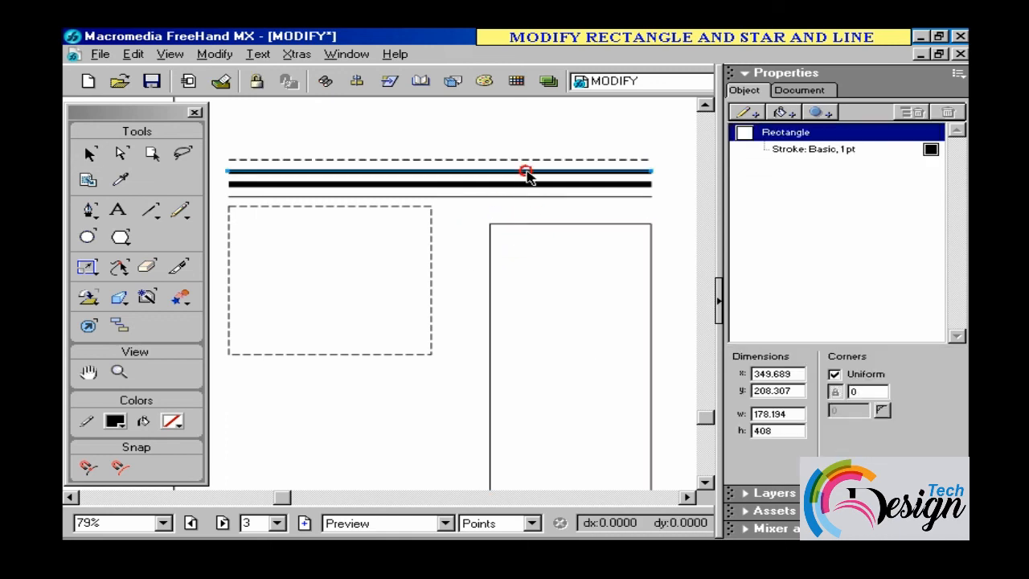
{"action": "left_click", "coordinate": [828, 149]}
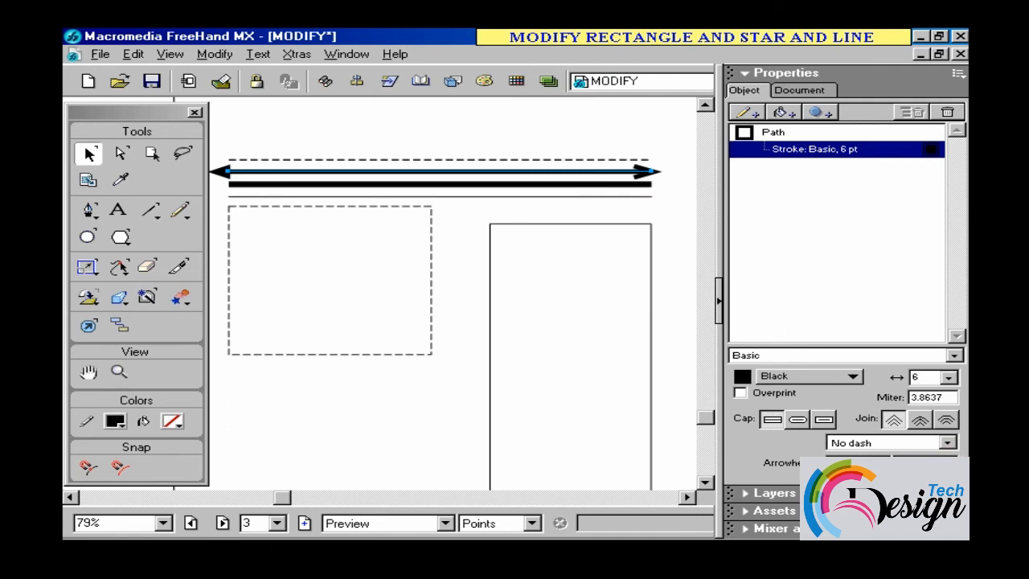
{"action": "left_click", "coordinate": [913, 502]}
Step: View the Arrowhead Editor for the second line and leave it without creating a new arrowhead
{"action": "left_click", "coordinate": [848, 480]}
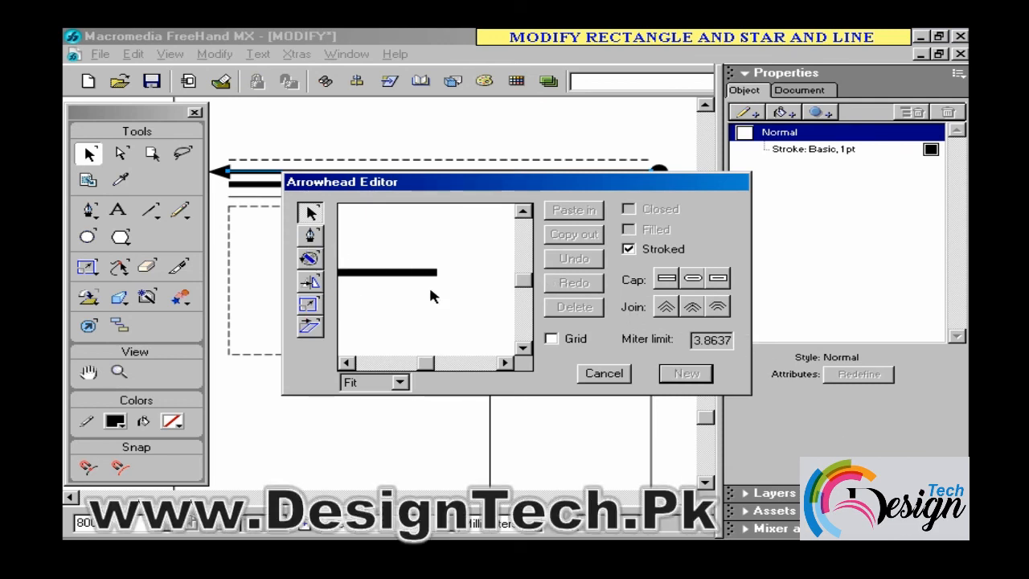
{"action": "left_click", "coordinate": [608, 374]}
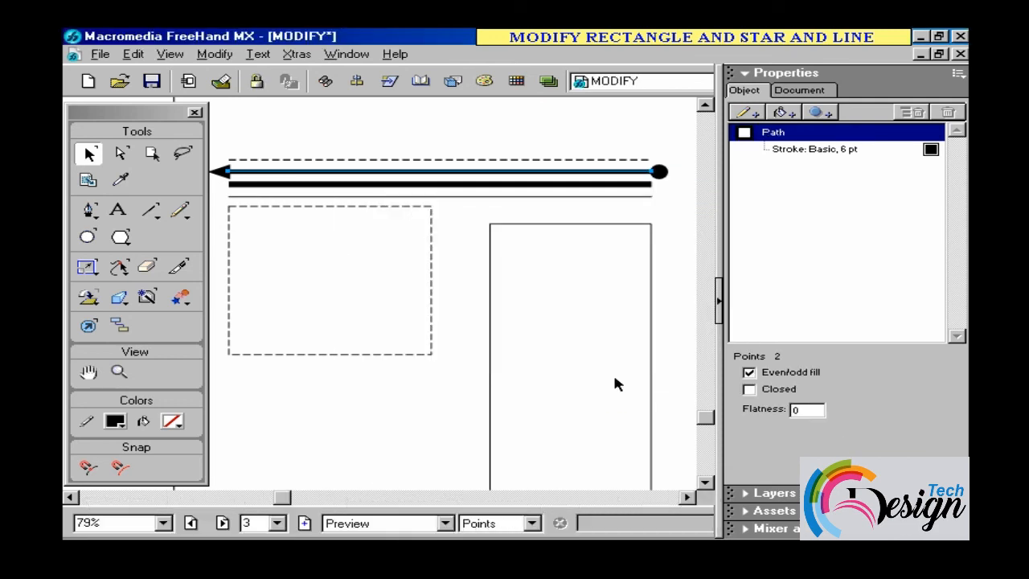
{"action": "left_click", "coordinate": [795, 149]}
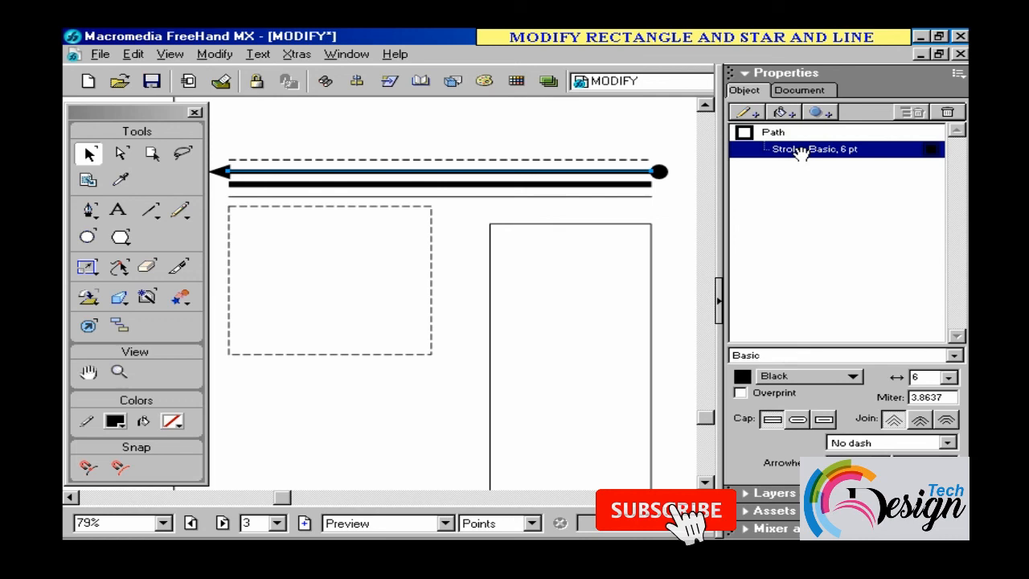
Step: Apply a pattern of short square dashes to the thick third horizontal line
{"action": "left_click", "coordinate": [639, 185]}
{"action": "left_click", "coordinate": [786, 149]}
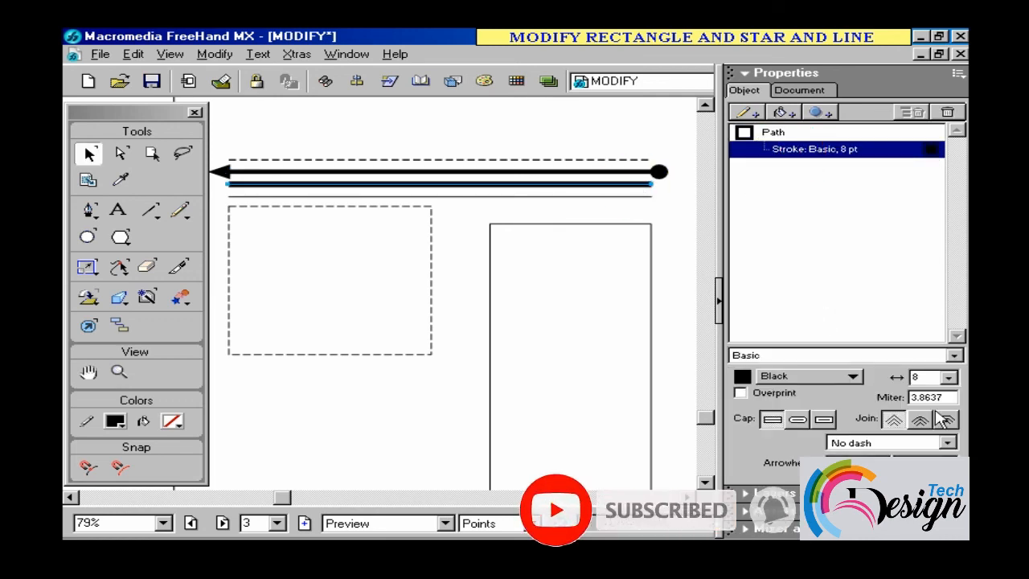
{"action": "left_click", "coordinate": [947, 444]}
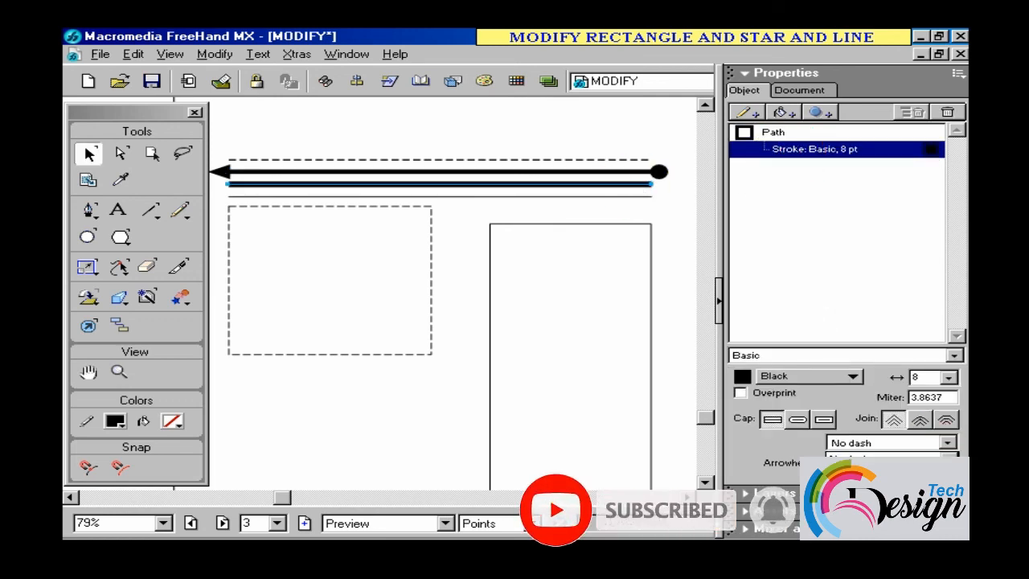
{"action": "left_click", "coordinate": [891, 473]}
{"action": "left_click", "coordinate": [467, 237]}
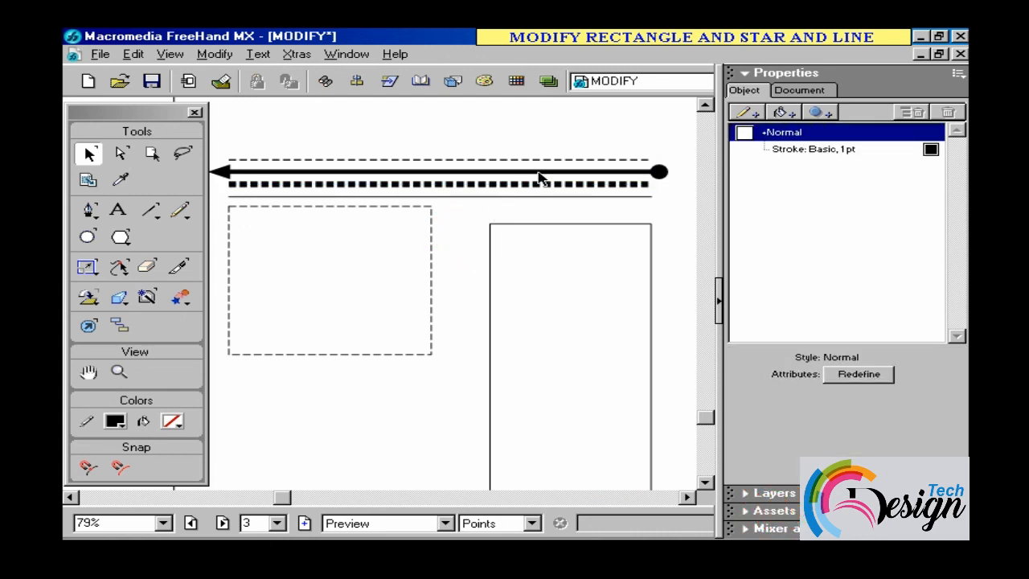
{"action": "left_click", "coordinate": [705, 104]}
{"action": "left_click", "coordinate": [705, 104]}
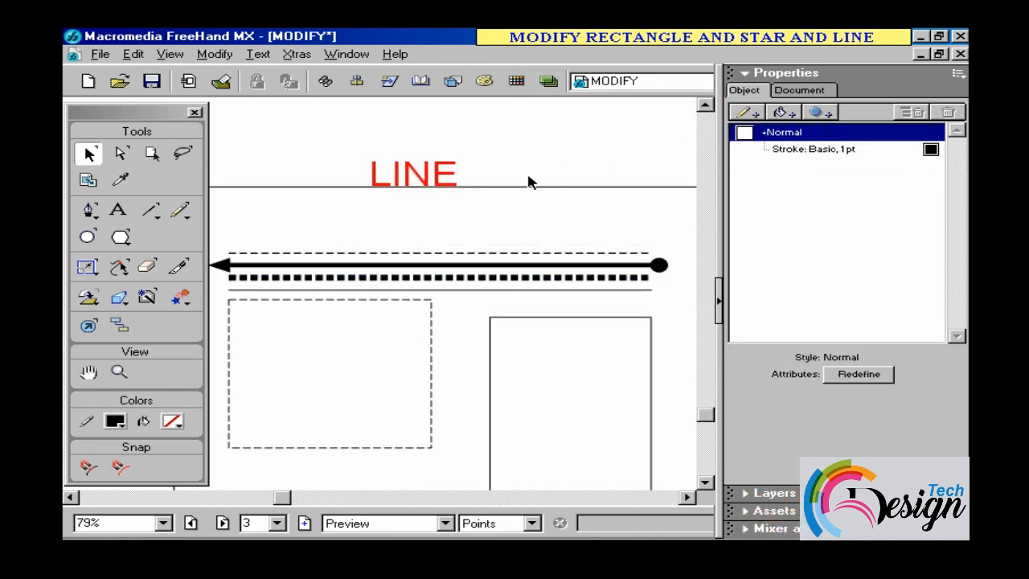